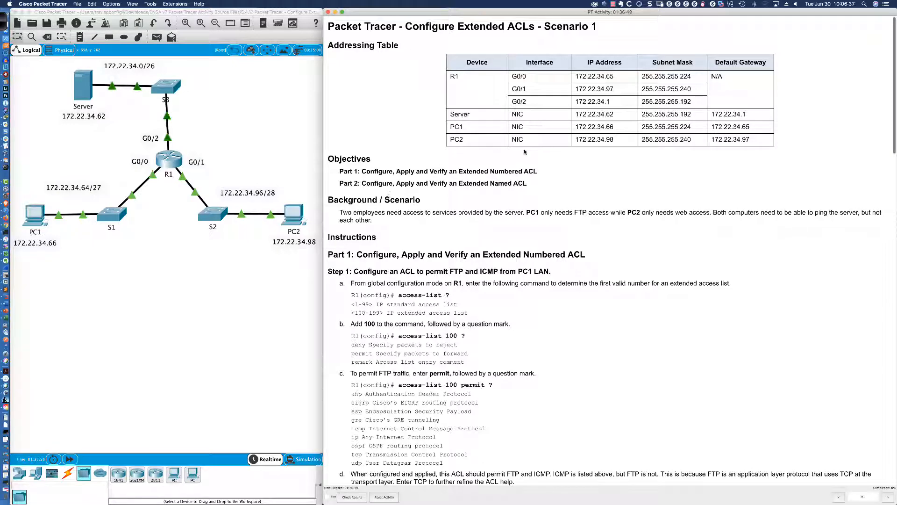
Step: Read the ACL instructions down to Part 1, Step 1, and open R1's device window widened beneath the topology
scroll(437, 176, "down", 1)
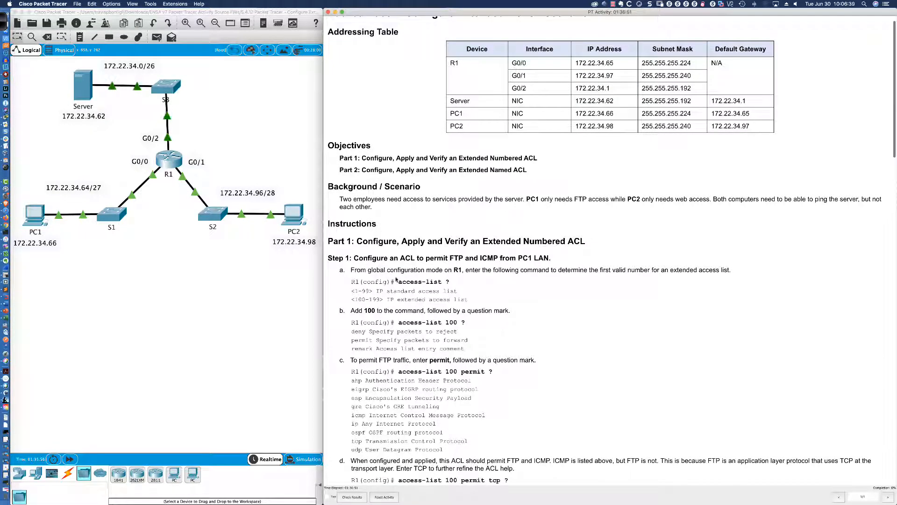
scroll(374, 267, "down", 1)
scroll(375, 268, "down", 1)
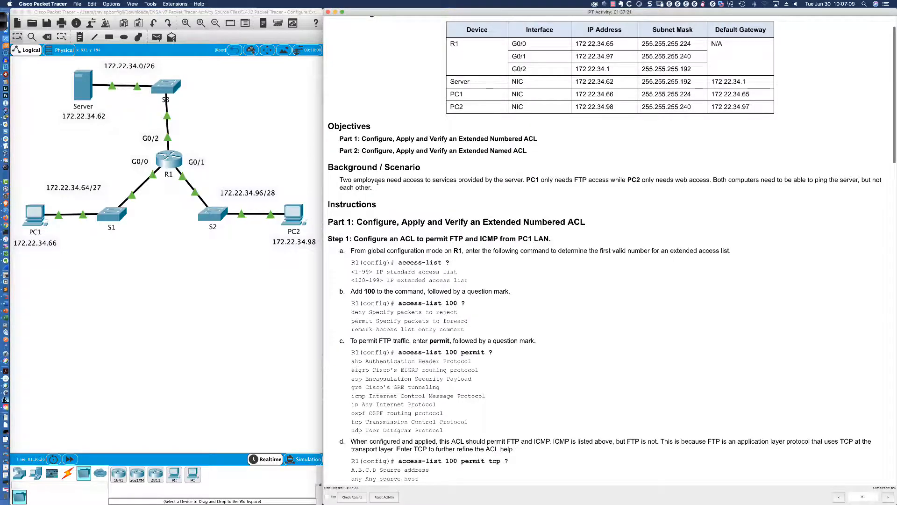
scroll(378, 182, "down", 5)
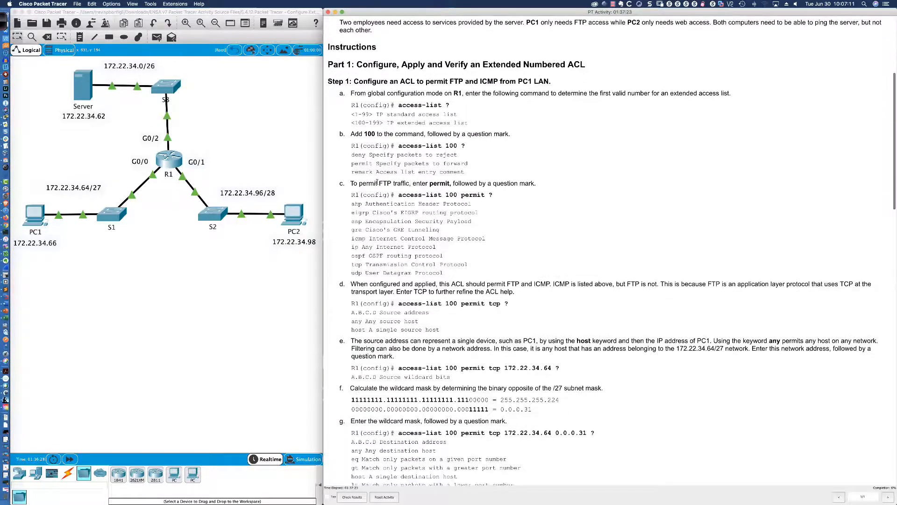
scroll(377, 182, "down", 1)
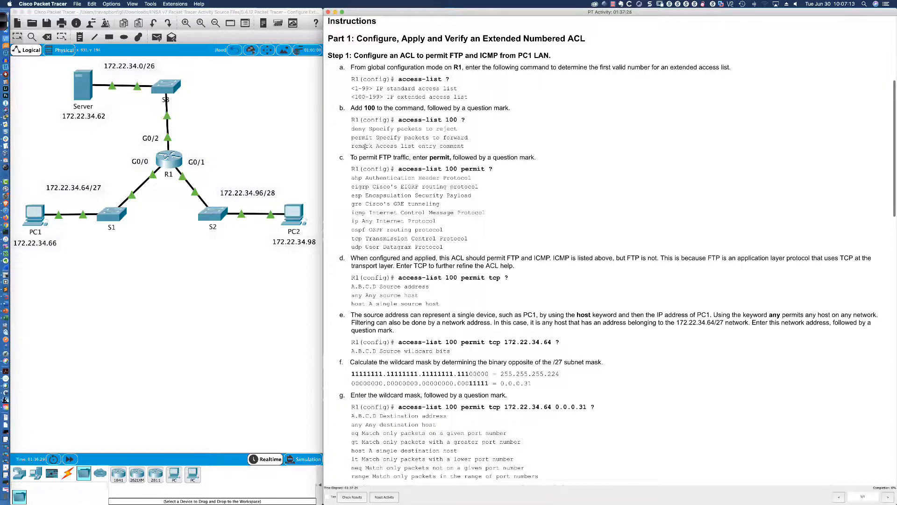
left_click(168, 159)
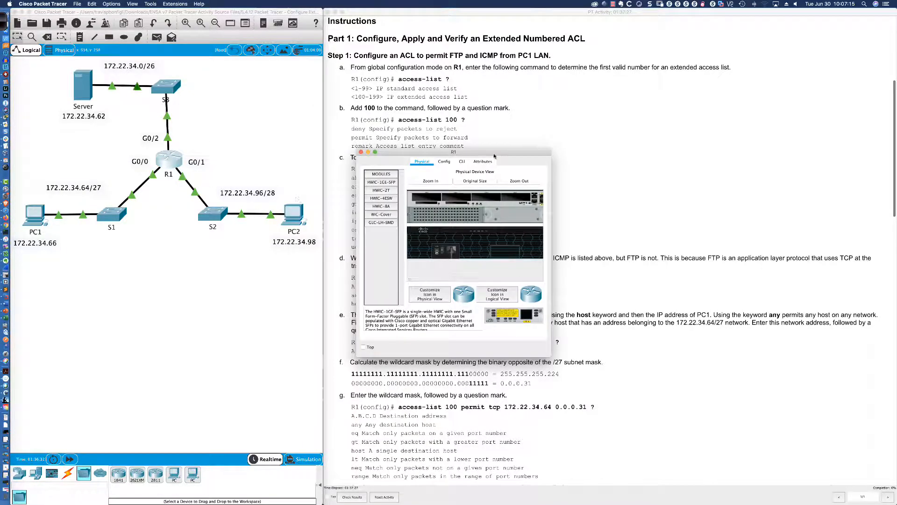
left_click_drag(494, 156, 148, 299)
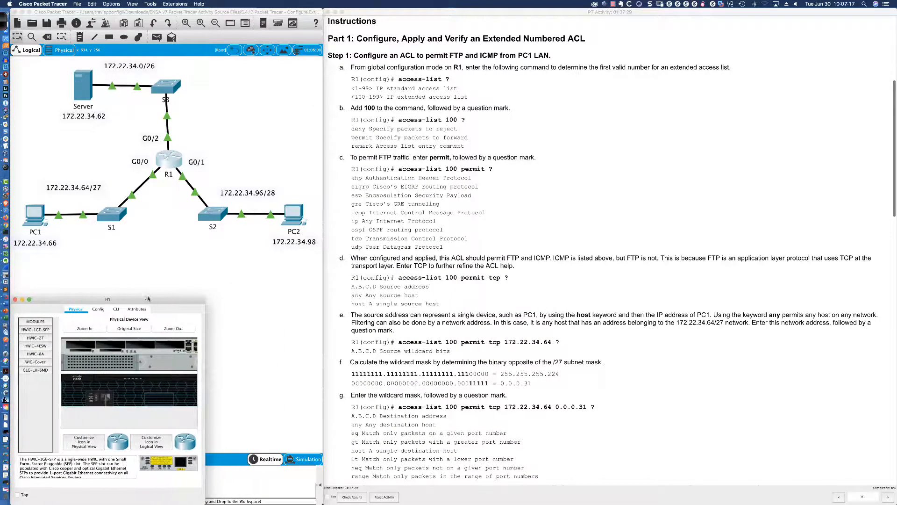
left_click_drag(206, 319, 323, 321)
Step: Open the PC1 and PC2 device windows and fit each beneath the topology at full workspace width
left_click(35, 214)
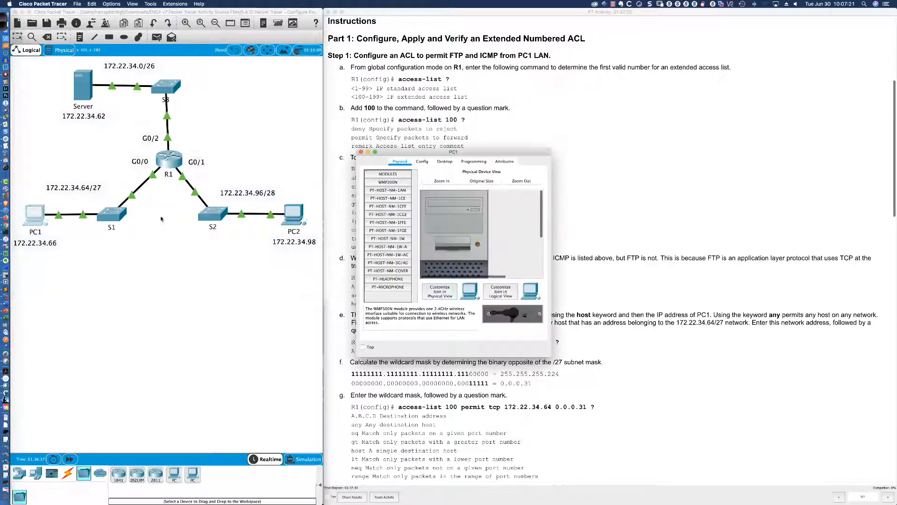
left_click_drag(478, 153, 132, 300)
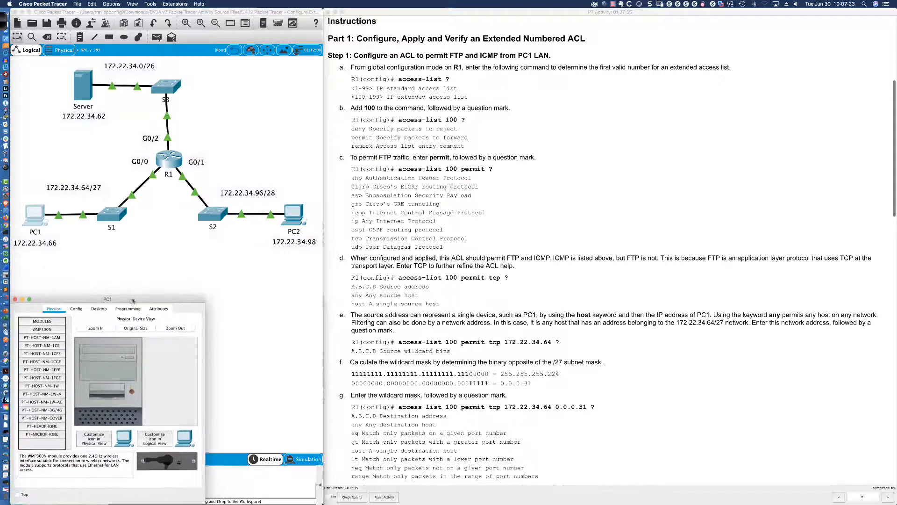
left_click_drag(205, 329, 323, 327)
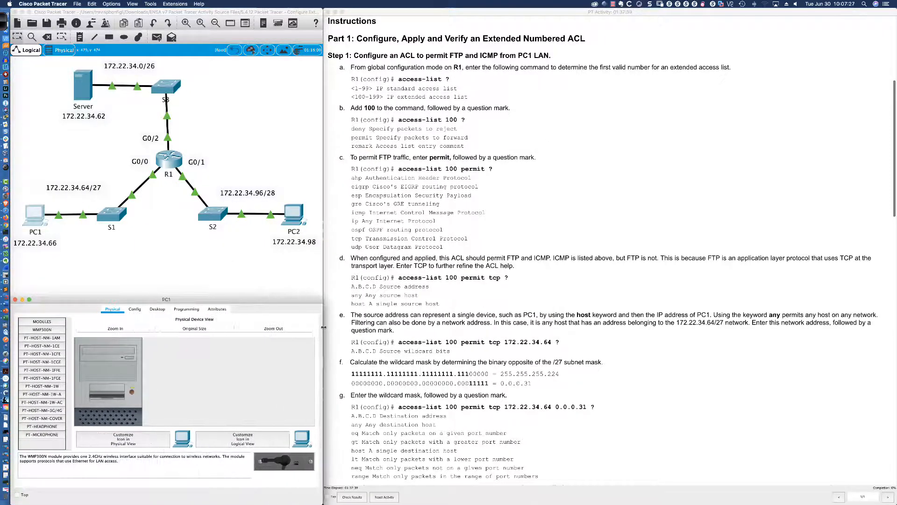
left_click(296, 216)
left_click_drag(479, 153, 72, 311)
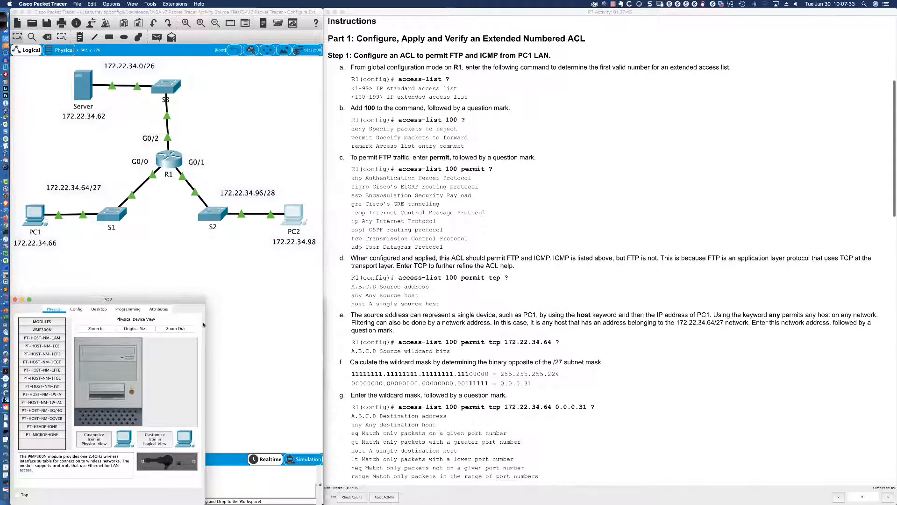
left_click_drag(203, 324, 322, 322)
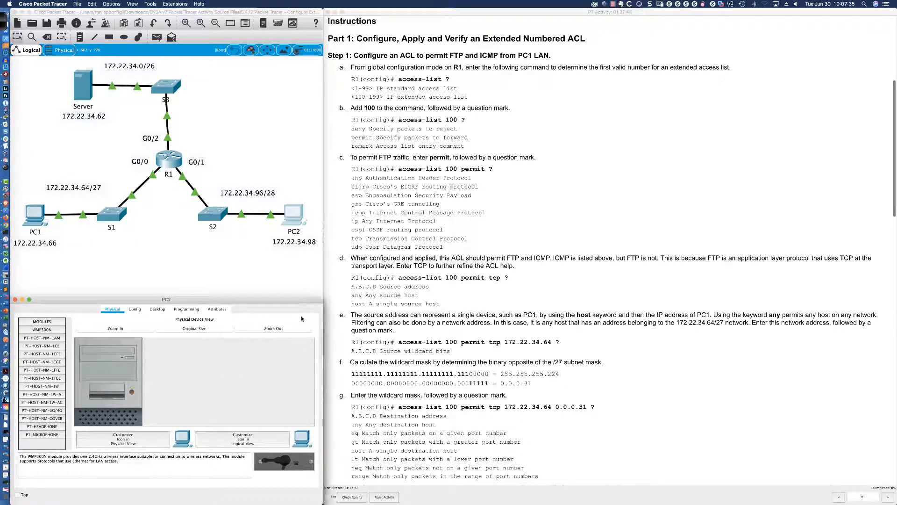
Step: Ping PC1 at 172.22.34.66 from PC2's command prompt
left_click(158, 308)
left_click(214, 351)
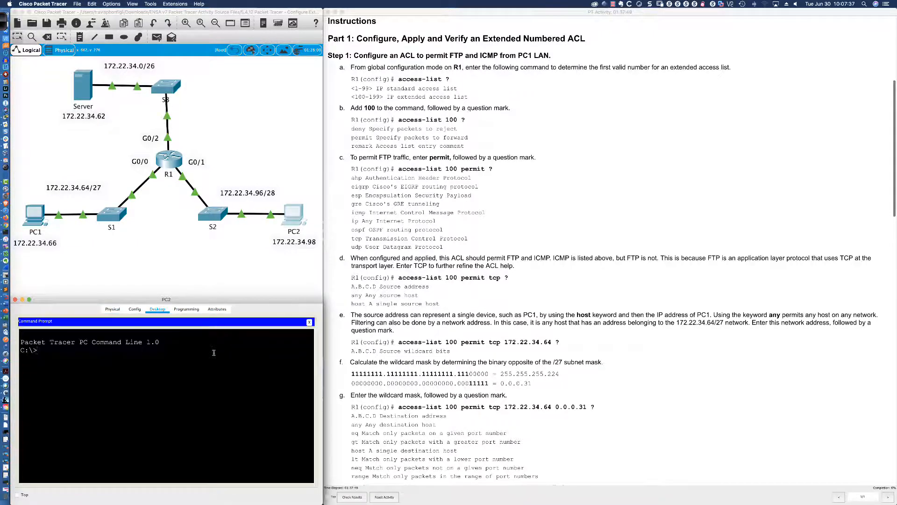
type("ping 172.22.34.66")
key("Return")
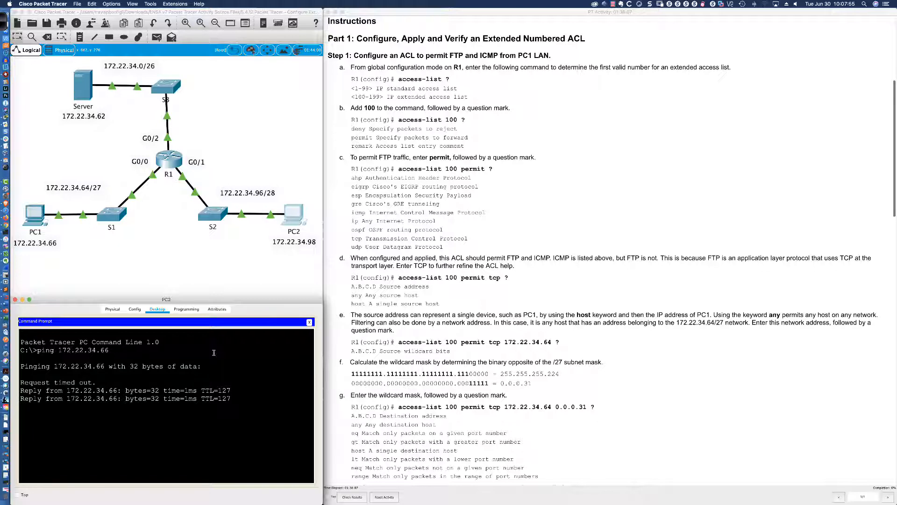
Step: Ping PC2 at 172.22.34.98 from PC1's command prompt
left_click(34, 216)
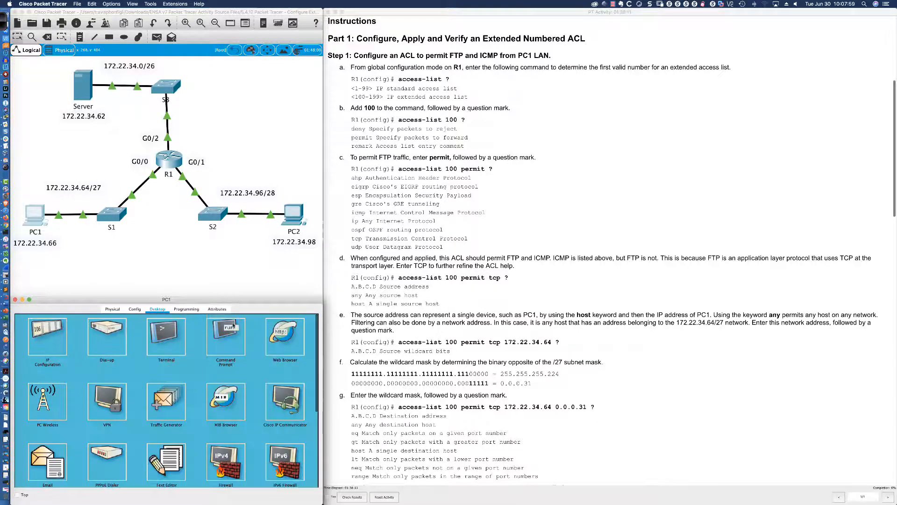
left_click(234, 326)
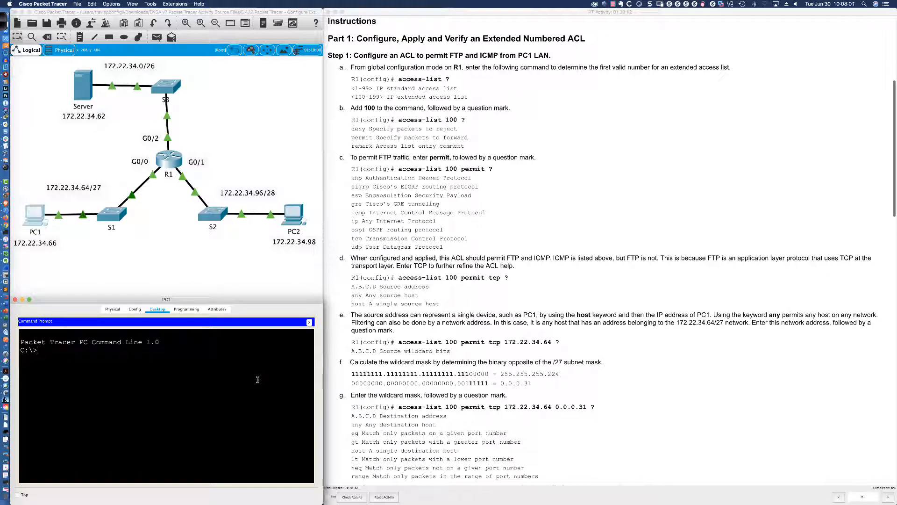
type("ping 172.22.34.98")
key("Return")
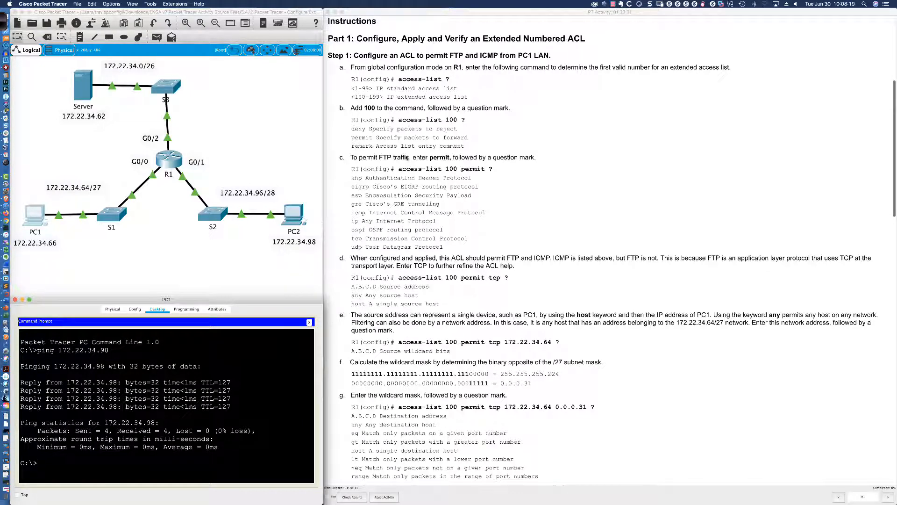
Step: Open R1's IOS command line in a slightly wider window and start the console session
left_click(182, 156)
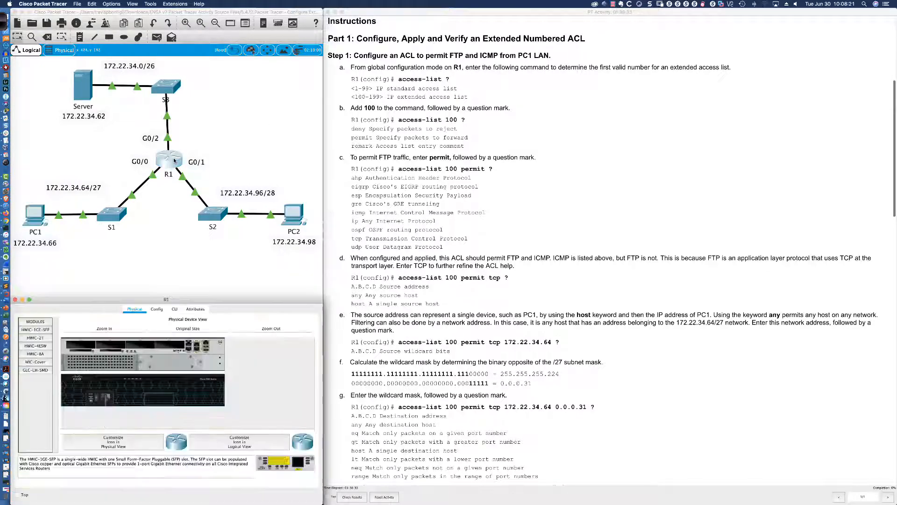
left_click(174, 309)
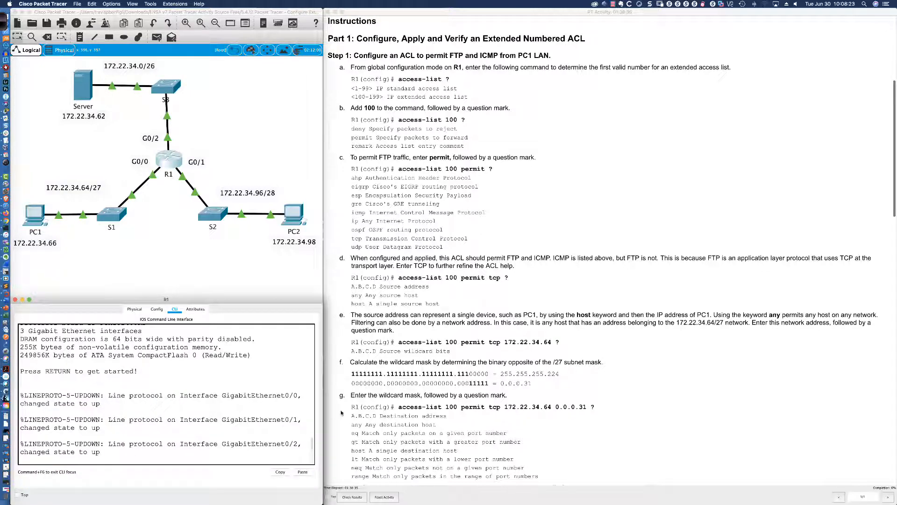
left_click_drag(326, 410, 337, 410)
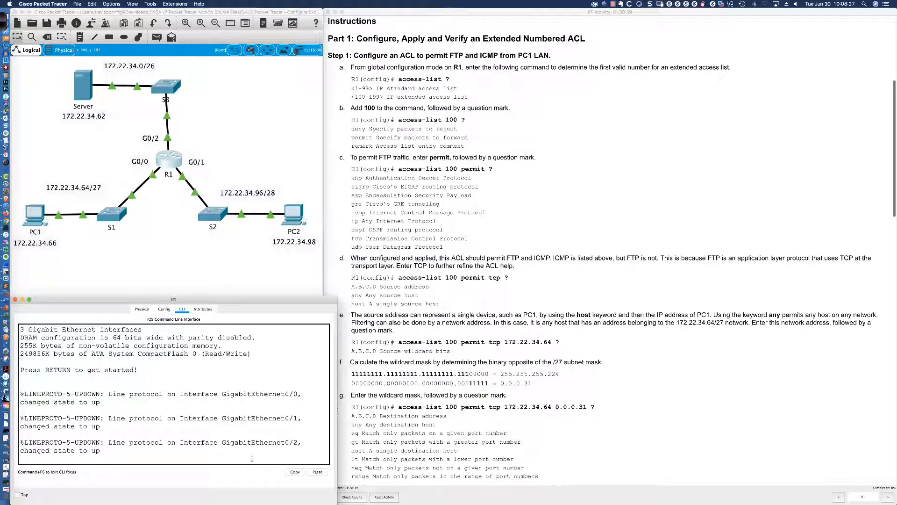
key("Return")
key("Return")
key("Return")
key("Return")
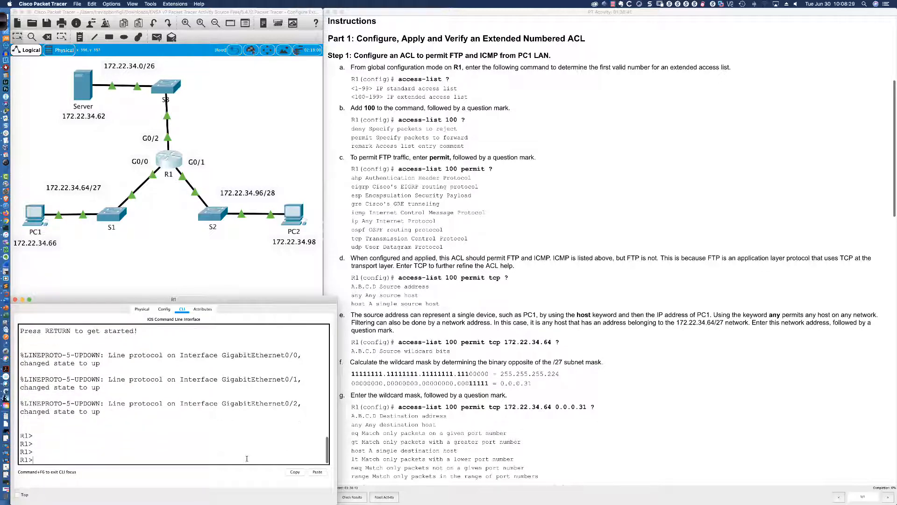
Step: Enter privileged EXEC mode on R1 with en, and global configuration mode with conf t
type("en")
key("Return")
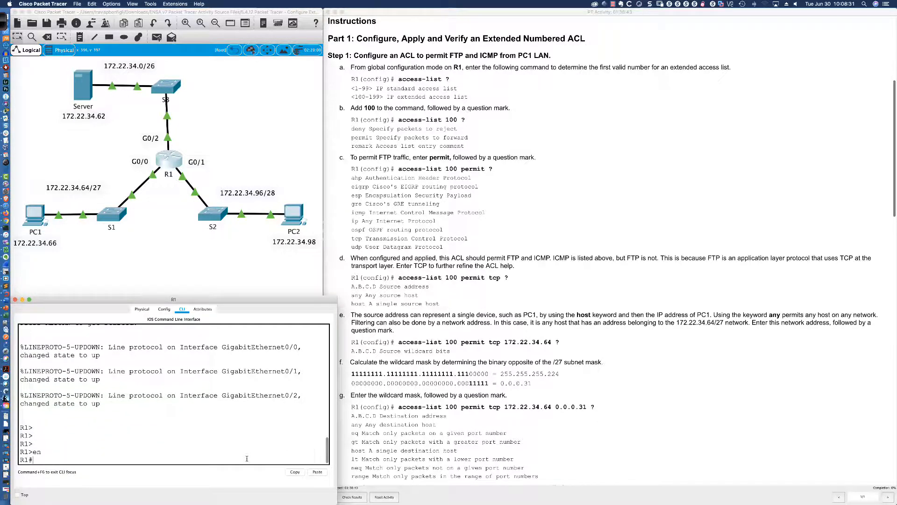
type("c")
type("conf t")
key("Return")
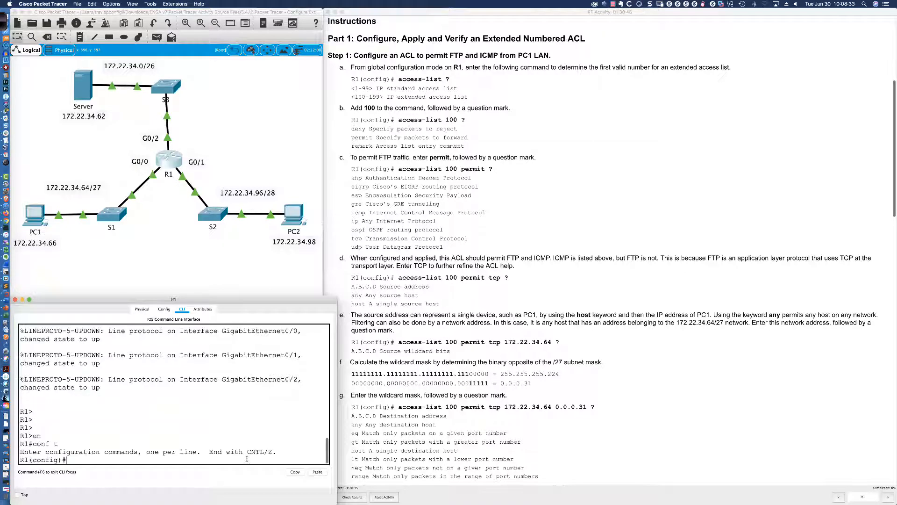
Step: Query the help for access-list to see its number ranges, and extend the command with 100 to list its options
type("acces")
key("Tab")
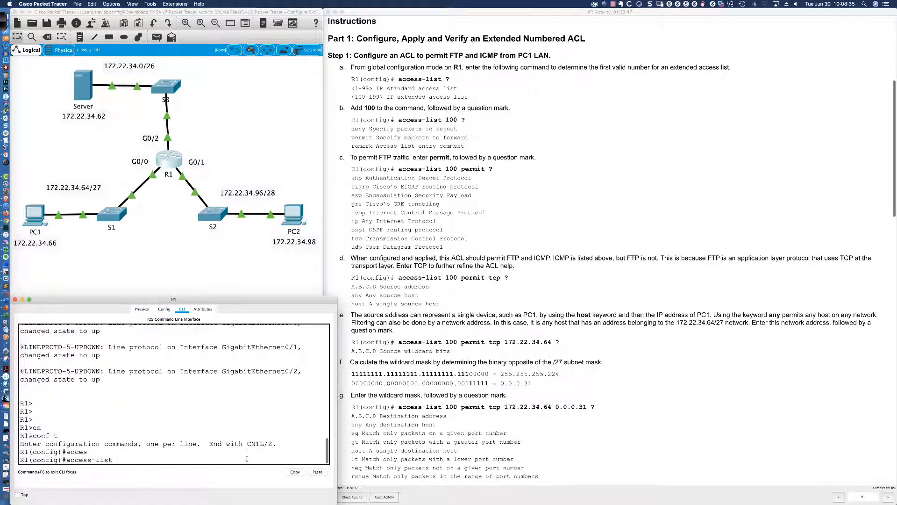
type("?")
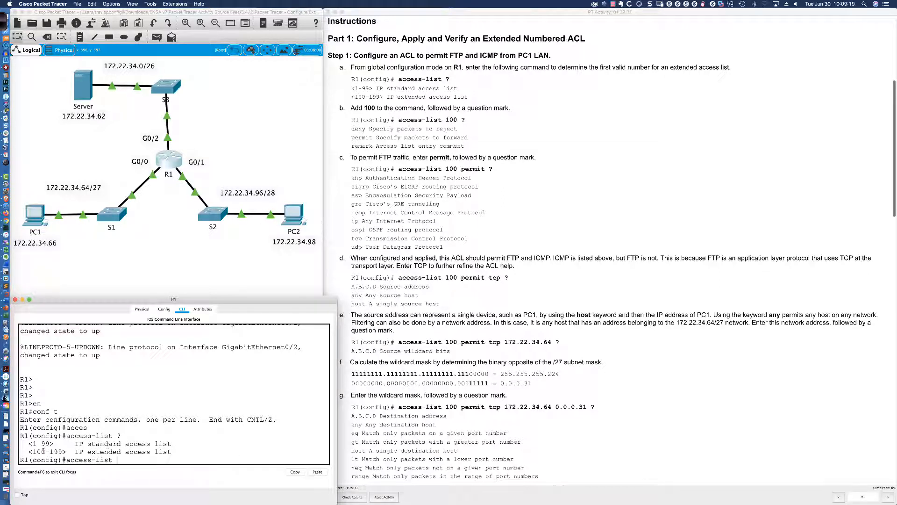
left_click_drag(33, 443, 62, 452)
left_click(111, 460)
type("100 ?")
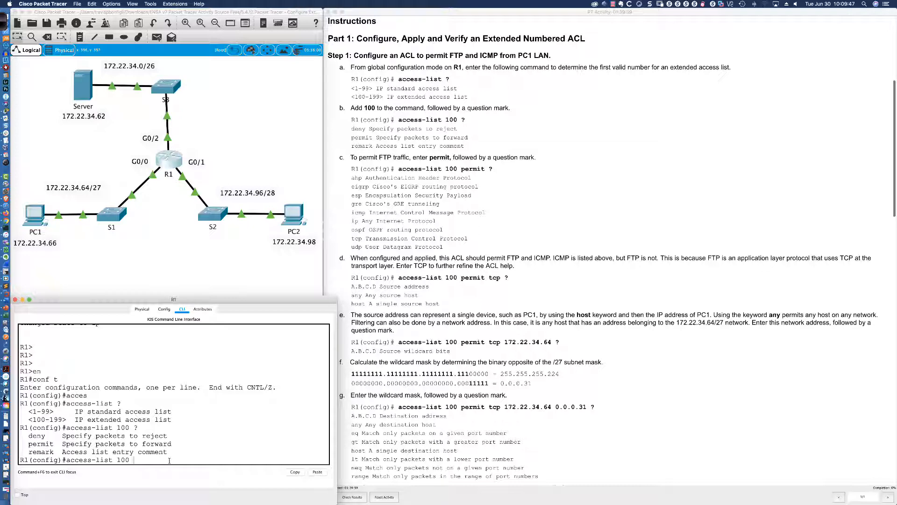
Step: Extend the access-list 100 command with permit and tcp, querying the help for the protocols and the source address options
type("permit ?")
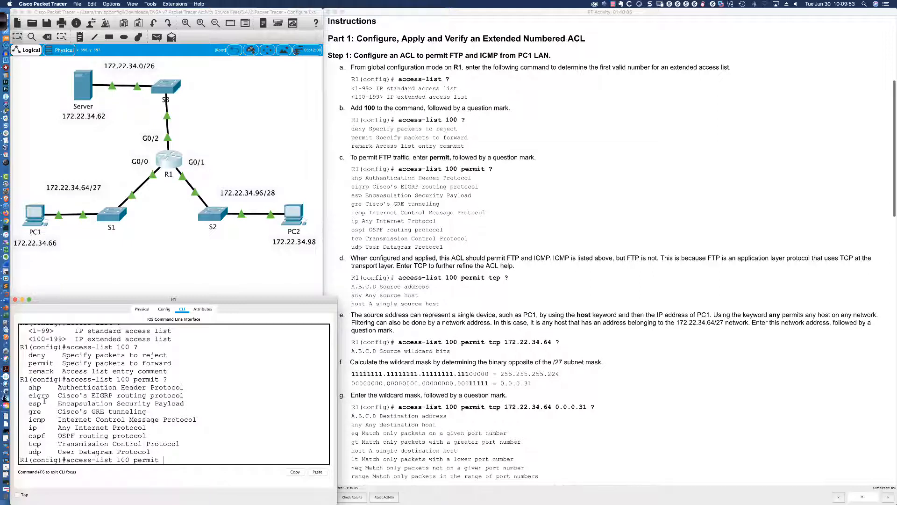
left_click_drag(27, 384, 165, 448)
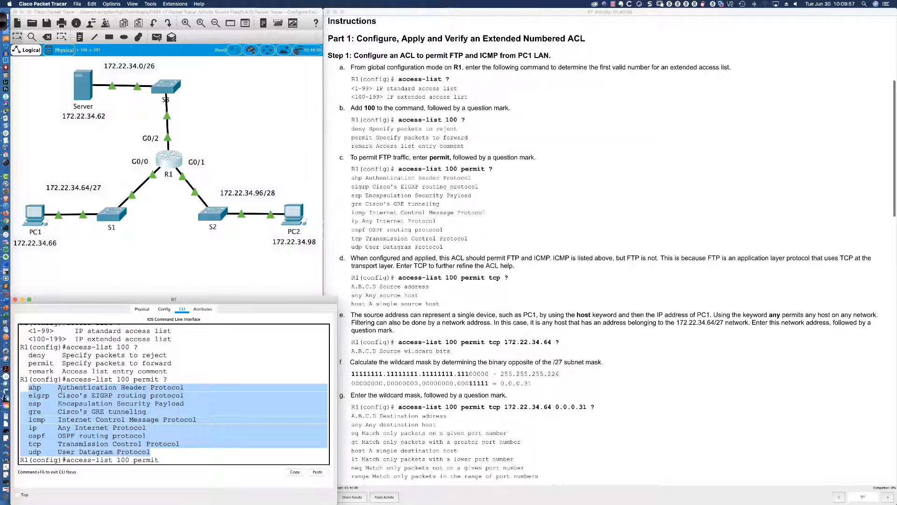
left_click(112, 427)
left_click_drag(30, 427, 148, 427)
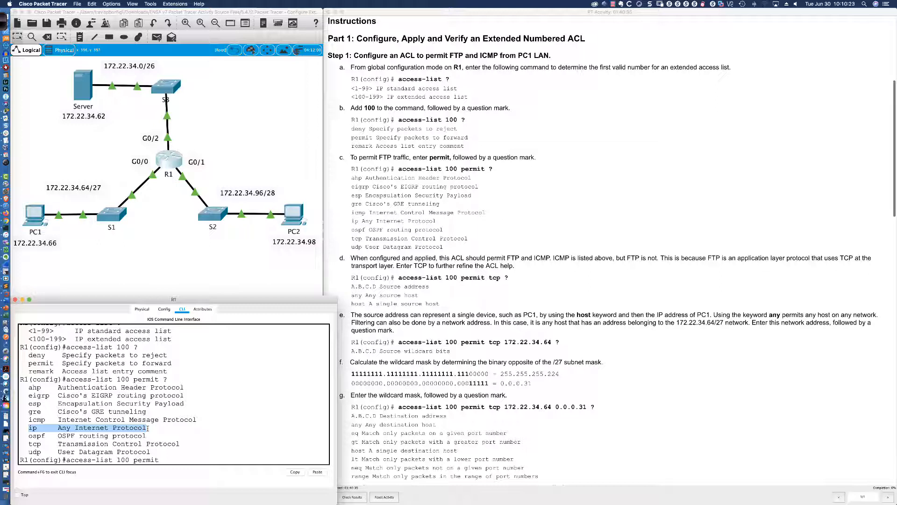
left_click(172, 458)
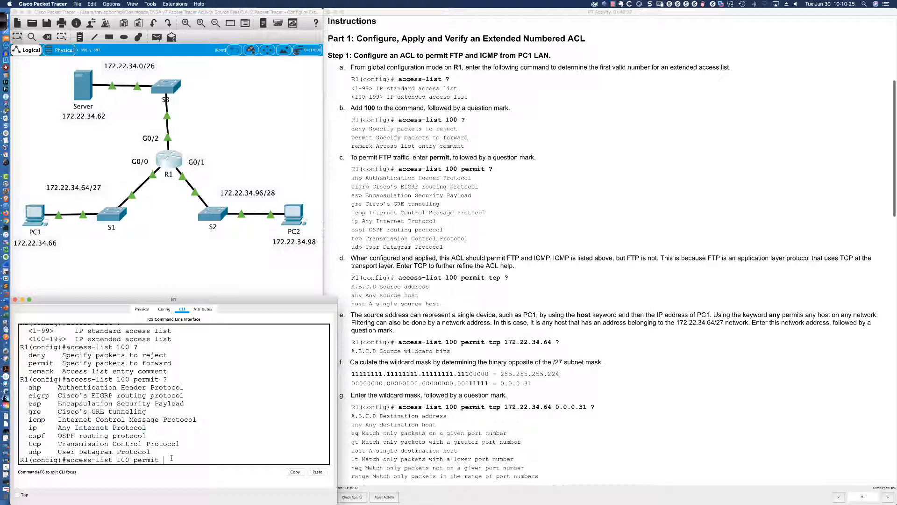
type("tcp ?")
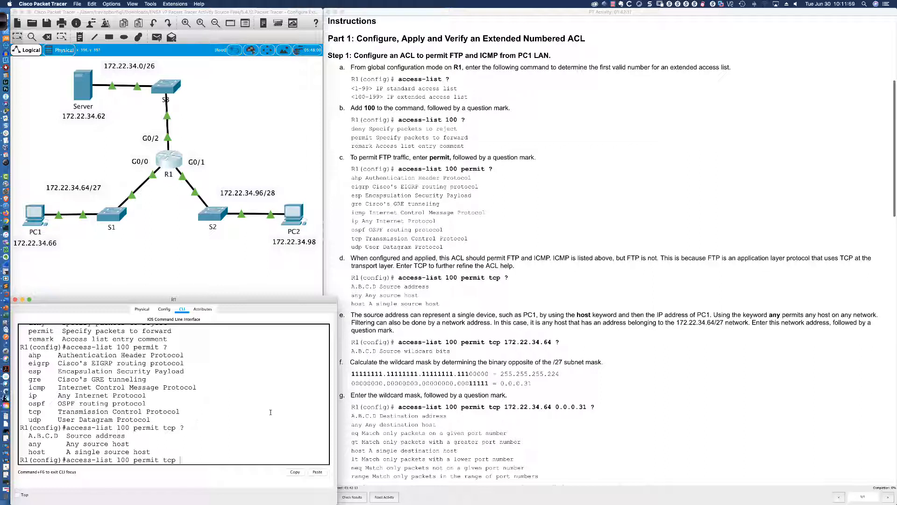
Step: Examine the instructions' complete FTP permit statement, covering its source network, wildcard mask, destination host and port
left_click_drag(504, 407, 584, 407)
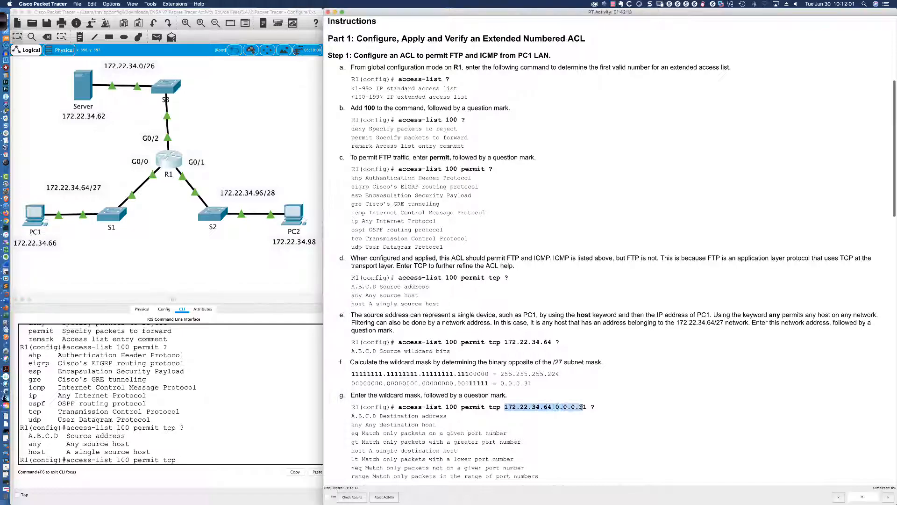
scroll(493, 385, "down", 5)
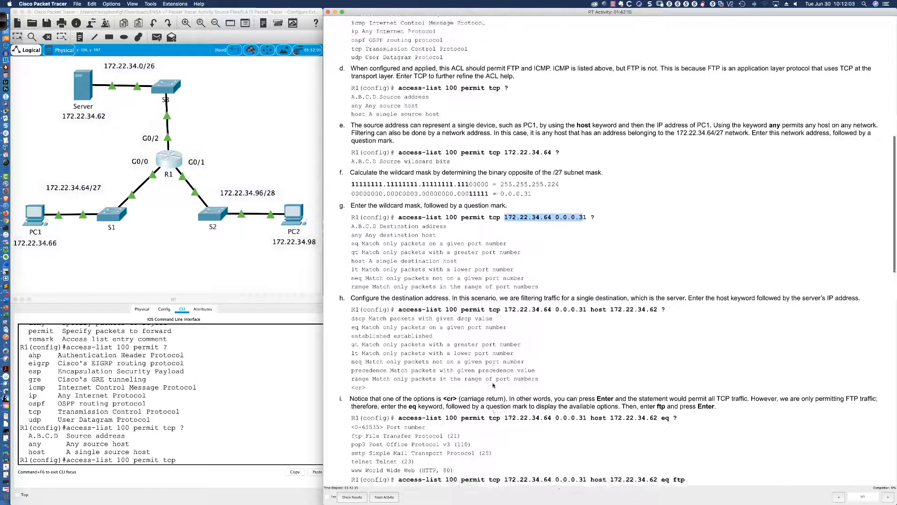
scroll(493, 385, "down", 3)
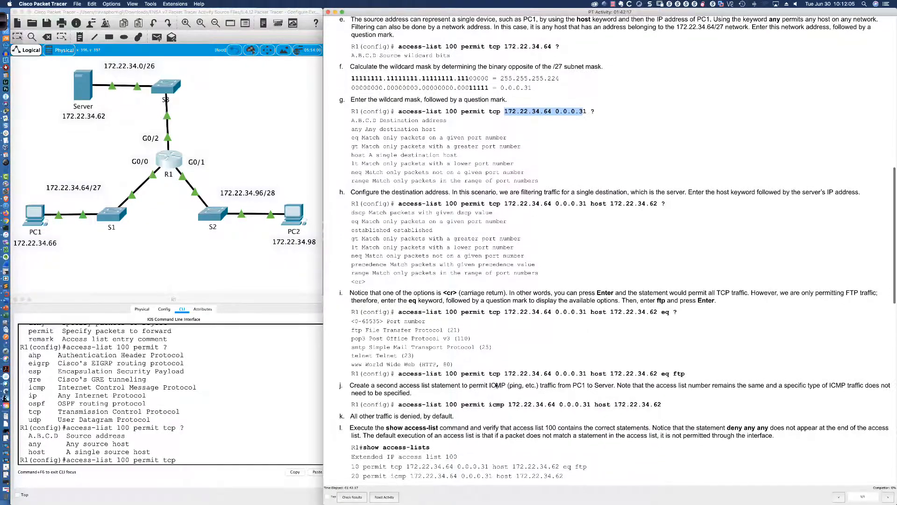
left_click_drag(490, 374, 683, 371)
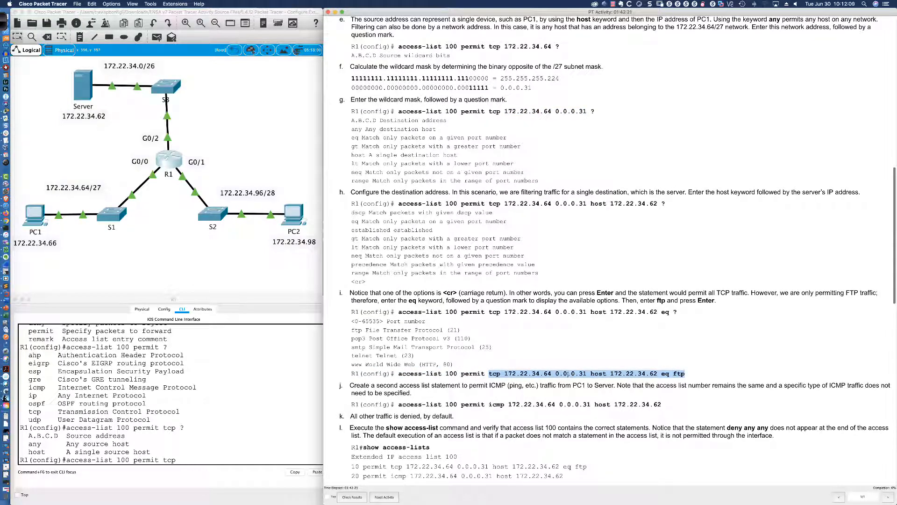
left_click_drag(502, 374, 661, 374)
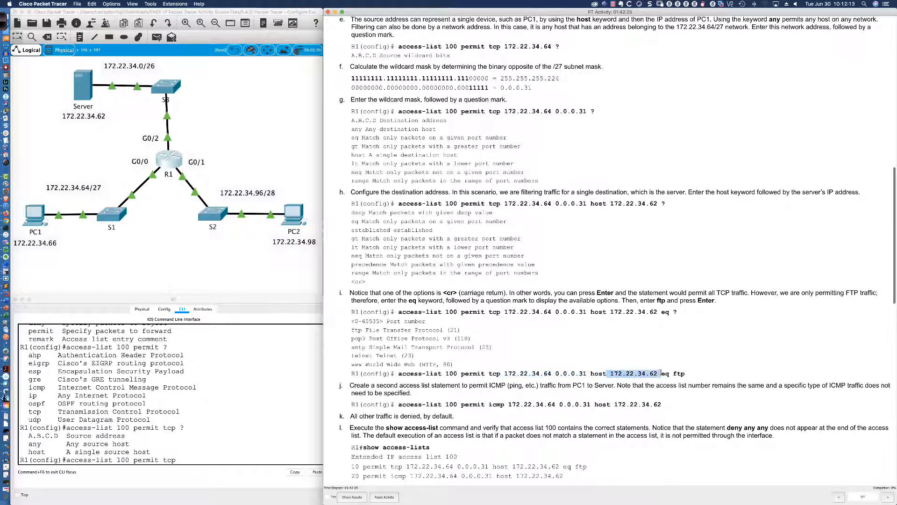
left_click(528, 374)
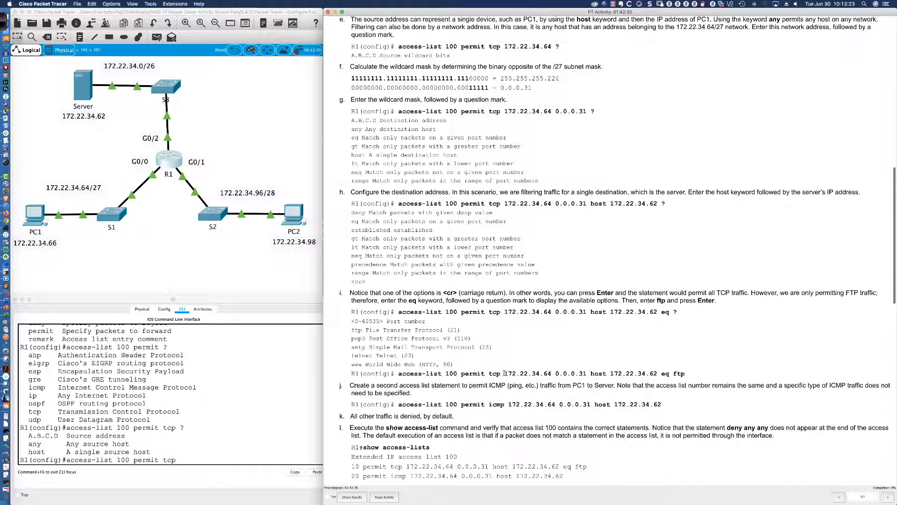
left_click_drag(489, 374, 586, 373)
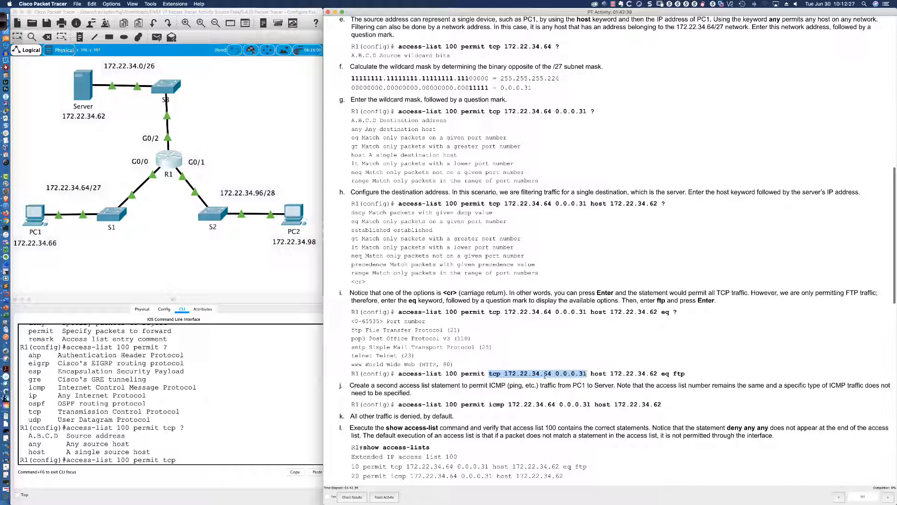
left_click_drag(591, 373, 656, 373)
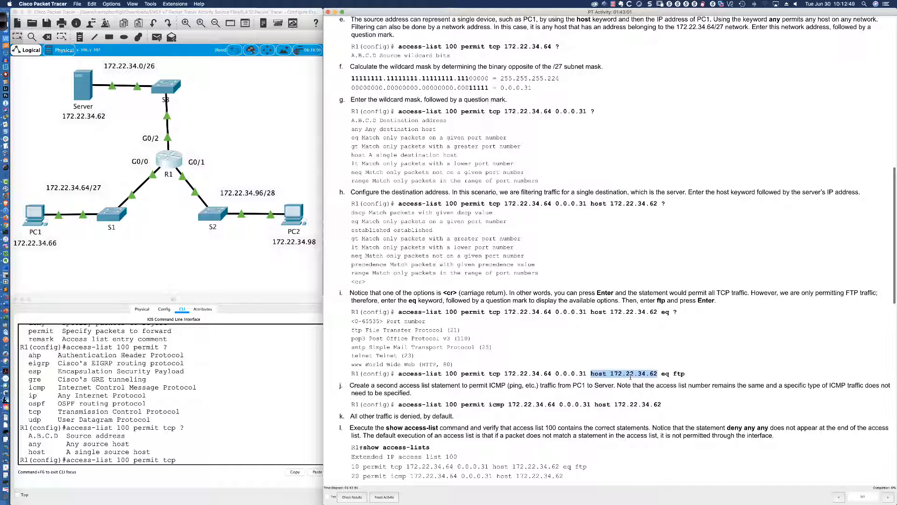
left_click_drag(505, 372, 656, 370)
left_click(516, 231)
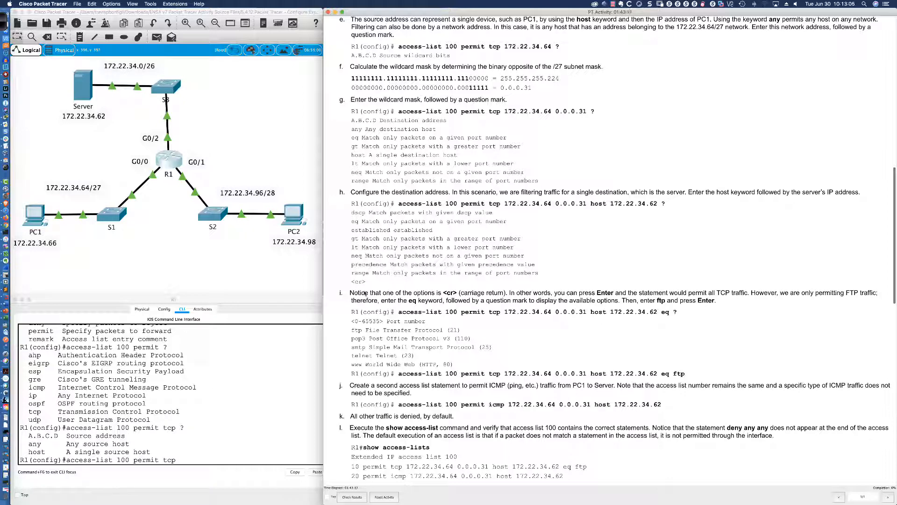
Step: Extend the access-list 100 permit tcp command with the source network 172.22.34.64
left_click(189, 457)
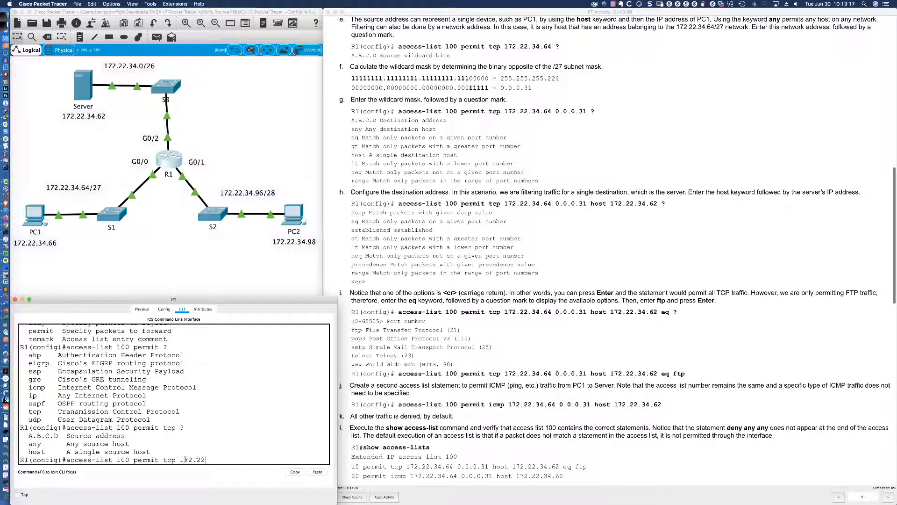
type(".34.64")
Step: Examine PC1's IP address and subnet mask in the addressing table
scroll(390, 233, "up", 10)
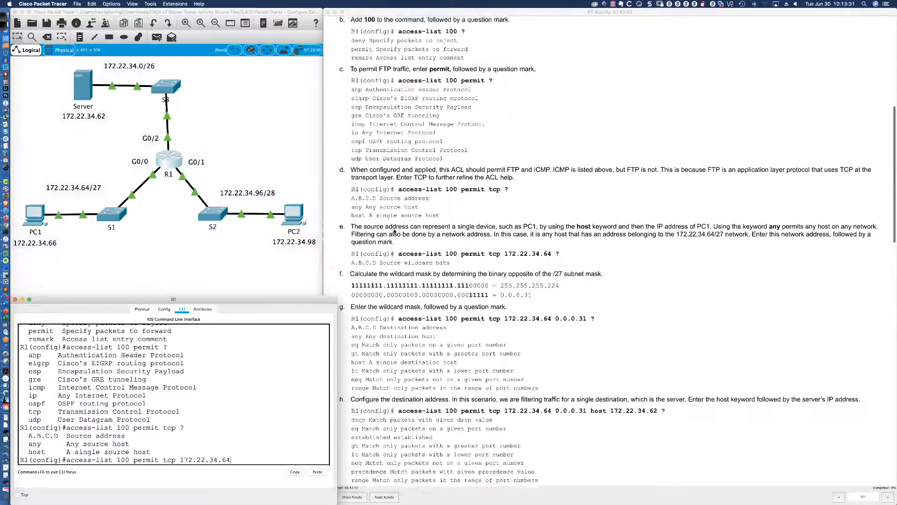
scroll(392, 231, "up", 4)
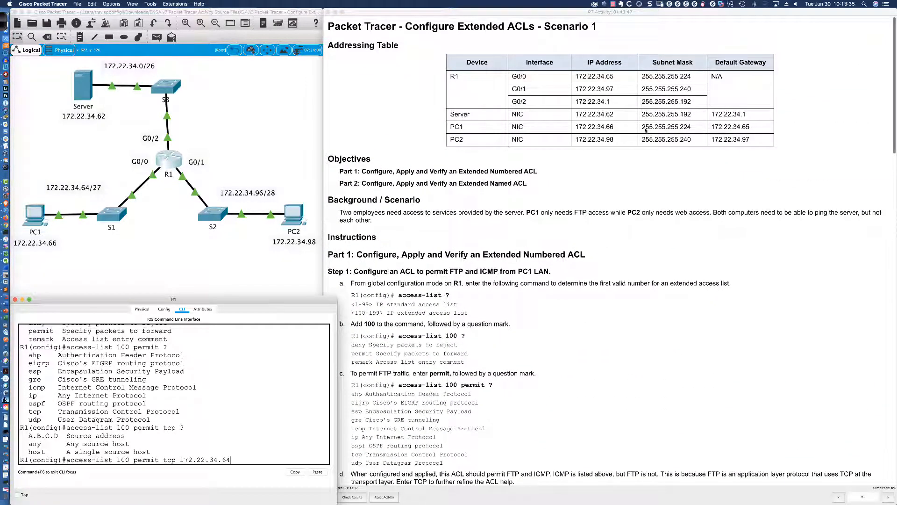
left_click_drag(579, 127, 614, 127)
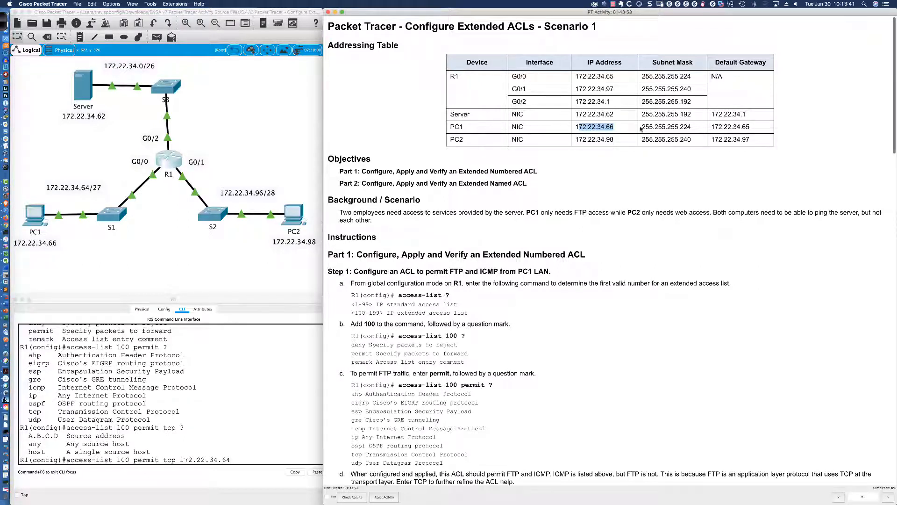
left_click_drag(640, 128, 692, 126)
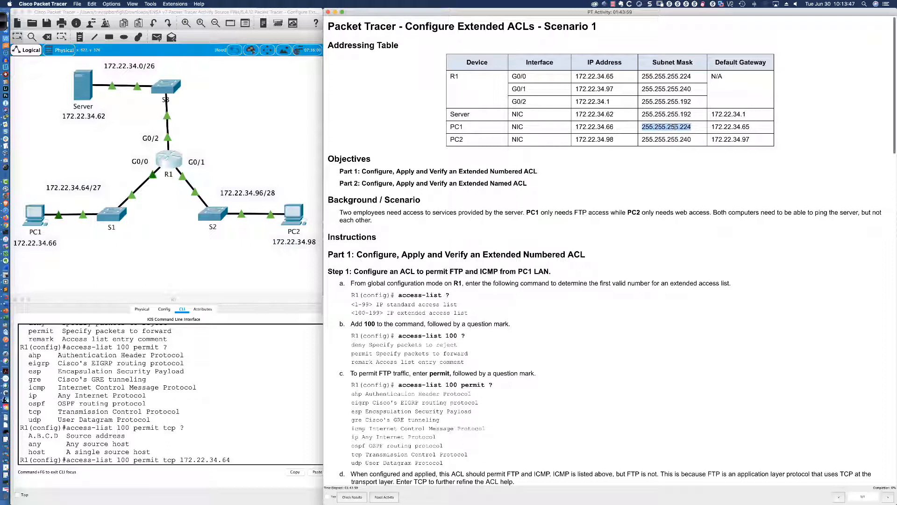
left_click_drag(678, 126, 691, 127)
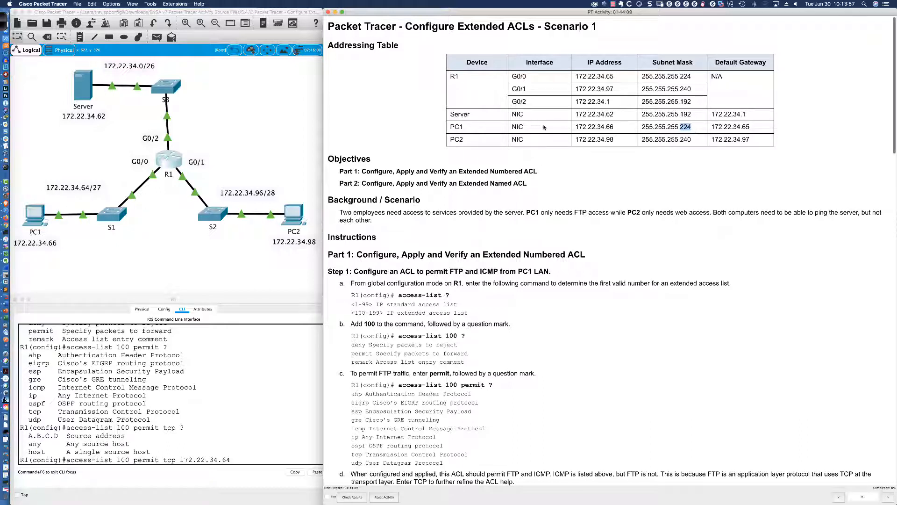
left_click(593, 125)
left_click_drag(579, 126, 691, 127)
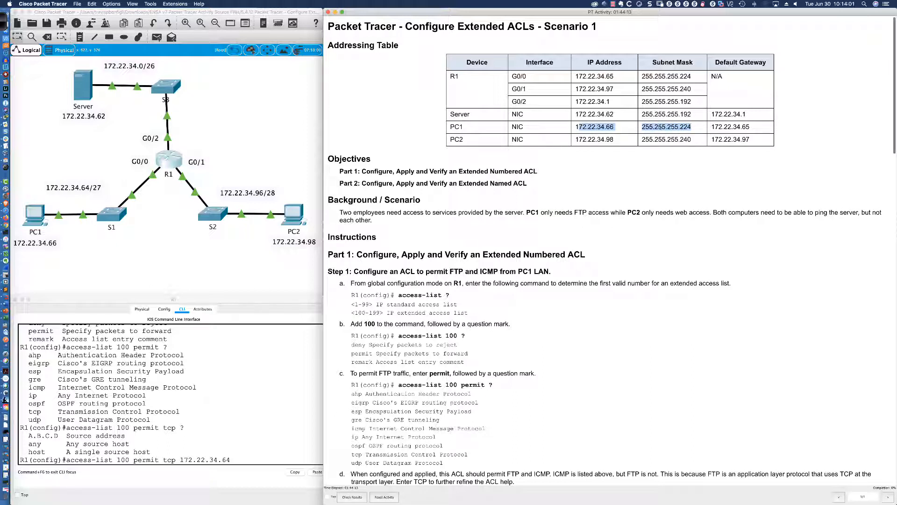
left_click(620, 128)
Step: Return to the wildcard mask instructions, handwrite /27 beside step f with the screen annotation pen, and underline 172.22.34.64/27
scroll(460, 141, "down", 20)
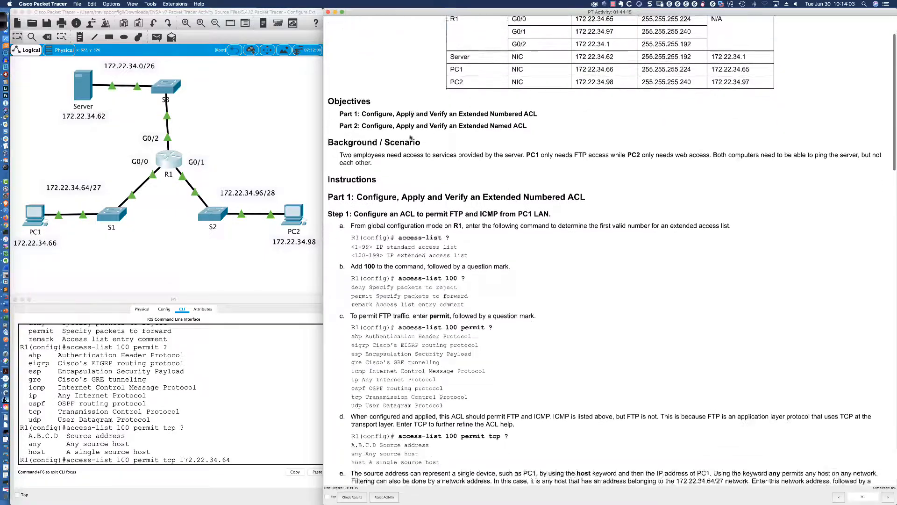
scroll(407, 135, "down", 3)
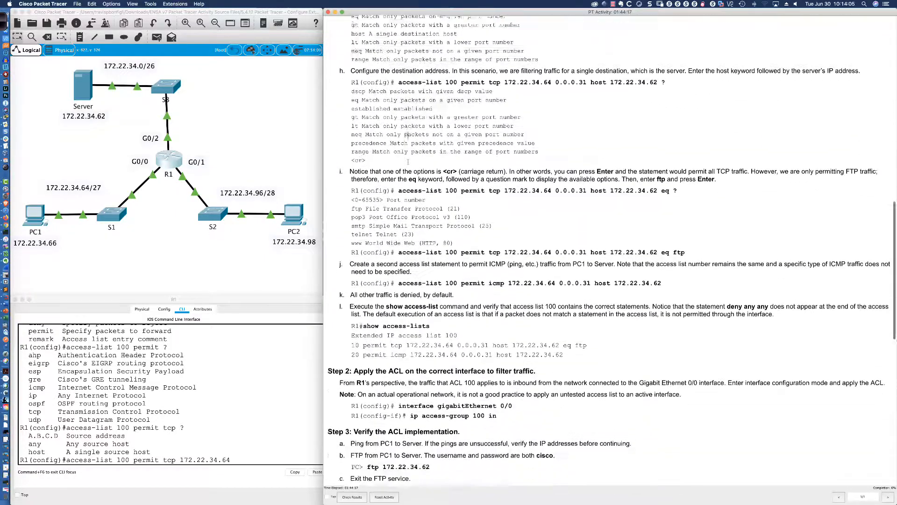
scroll(408, 135, "up", 10)
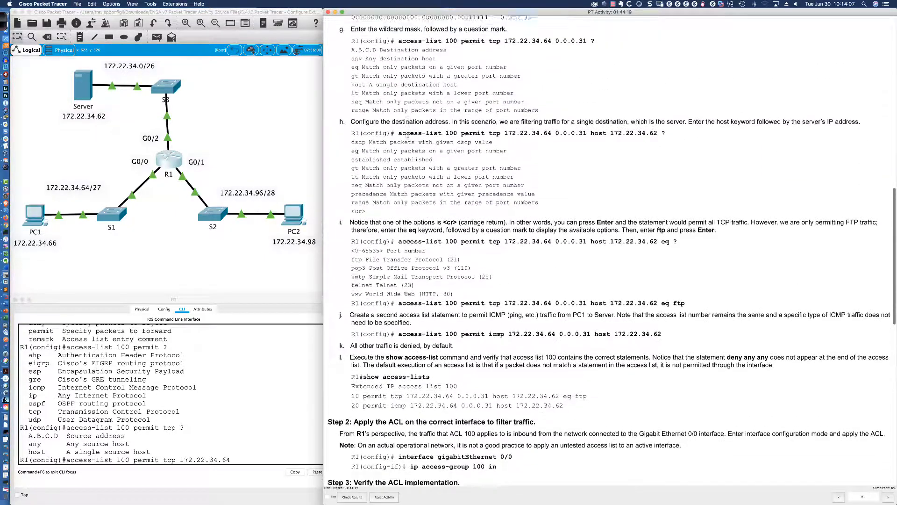
scroll(407, 136, "down", 1)
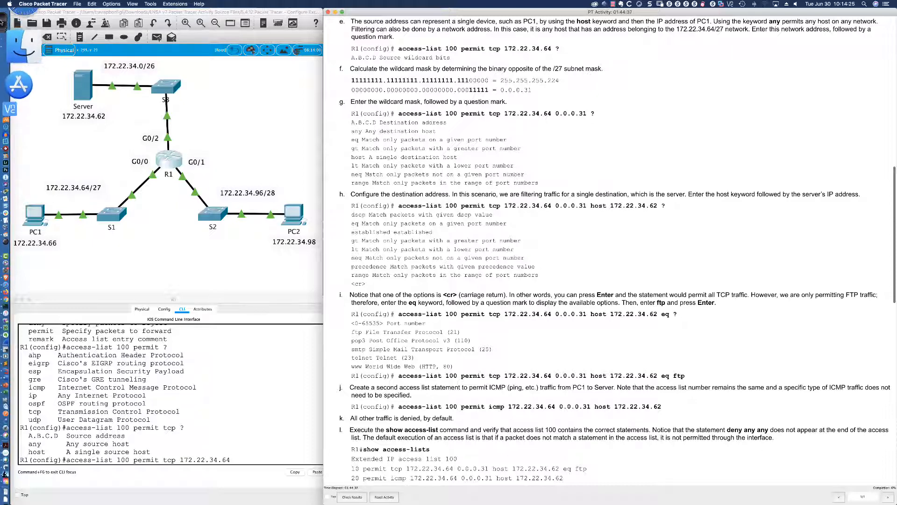
left_click(4, 22)
left_click(355, 20)
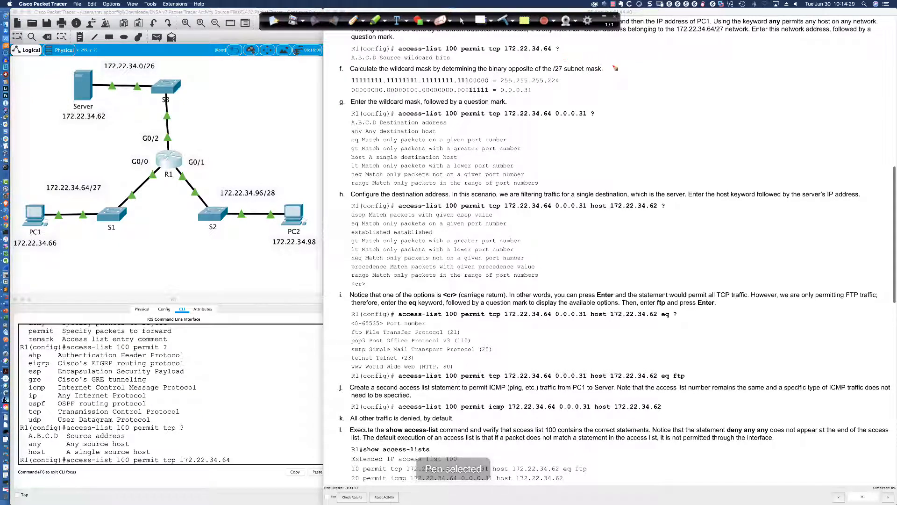
mouse_move(614, 65)
left_mouse_down()
mouse_move(607, 74)
mouse_move(622, 71)
left_mouse_up()
mouse_move(626, 65)
left_mouse_down()
mouse_move(634, 63)
mouse_move(628, 73)
left_mouse_up()
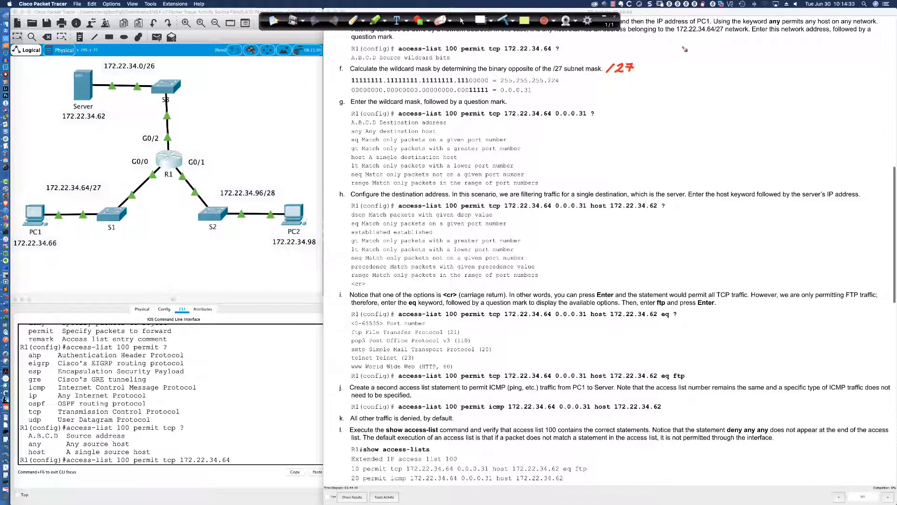
left_click_drag(674, 36, 729, 35)
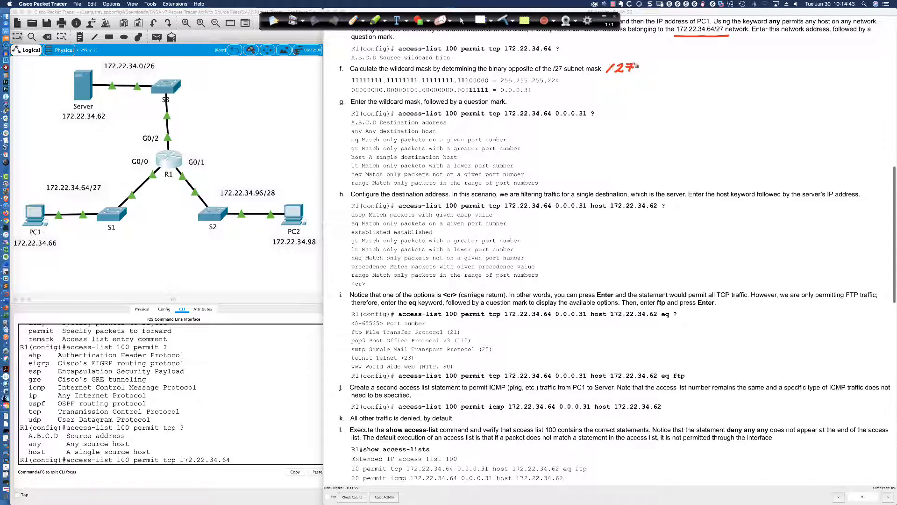
Step: Draw eight circles for the bits of the last octet and label them 128, 64, 32, 16, 8, 4, 2 and 1
mouse_move(662, 59)
left_mouse_down()
mouse_move(652, 66)
mouse_move(746, 66)
mouse_move(746, 58)
left_mouse_up()
mouse_move(768, 58)
left_mouse_down()
mouse_move(764, 64)
mouse_move(799, 63)
mouse_move(790, 57)
left_mouse_up()
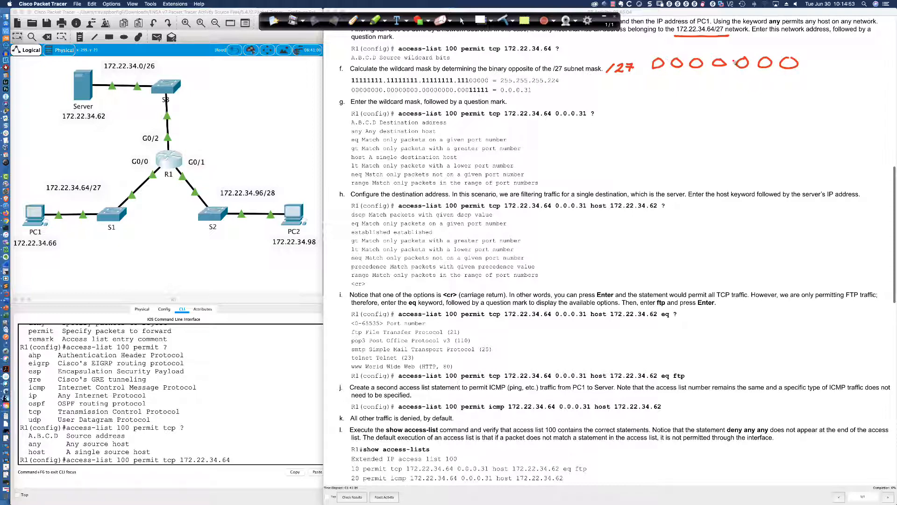
mouse_move(818, 59)
left_mouse_down()
mouse_move(812, 70)
mouse_move(818, 59)
left_mouse_up()
mouse_move(645, 41)
left_mouse_down()
mouse_move(645, 50)
mouse_move(690, 44)
mouse_move(691, 82)
left_mouse_up()
left_click_drag(696, 76, 704, 82)
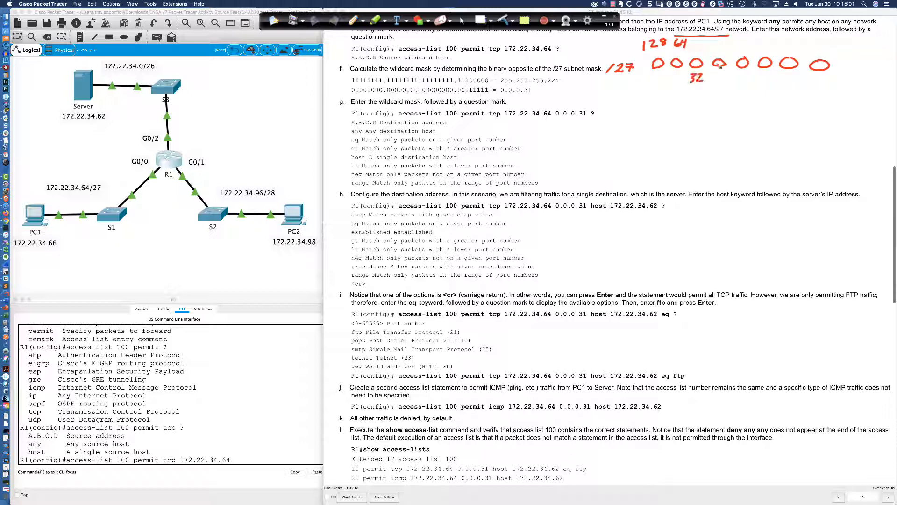
mouse_move(719, 45)
left_mouse_down()
mouse_move(718, 53)
mouse_move(727, 50)
left_mouse_up()
mouse_move(752, 74)
left_mouse_down()
mouse_move(748, 87)
mouse_move(753, 75)
left_mouse_up()
left_click_drag(763, 45, 796, 84)
left_click_drag(821, 44, 821, 58)
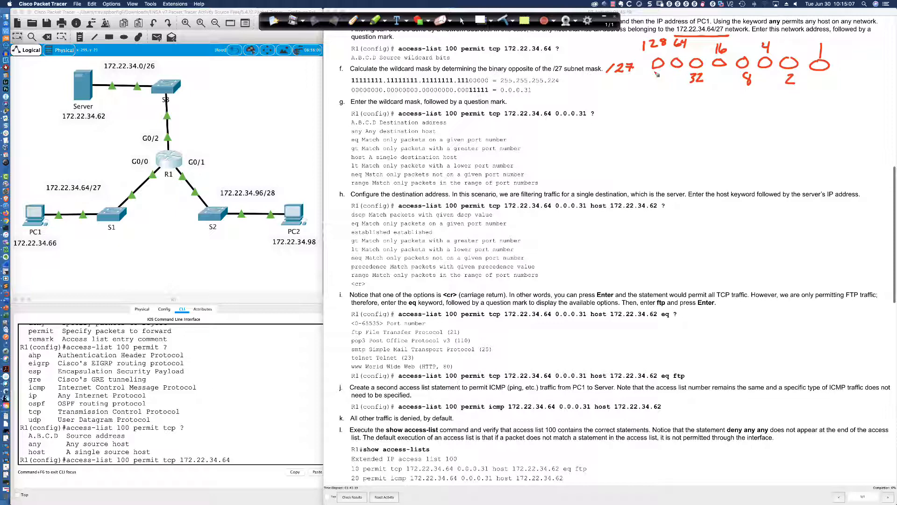
Step: Underline /27, mark the first three bits as ones, number them up to 27, and box the 32 column
mouse_move(607, 80)
left_mouse_down()
mouse_move(639, 77)
mouse_move(604, 82)
left_mouse_up()
left_click(645, 69)
left_click_drag(658, 56, 659, 70)
left_click_drag(677, 57, 678, 69)
left_click_drag(697, 56, 697, 77)
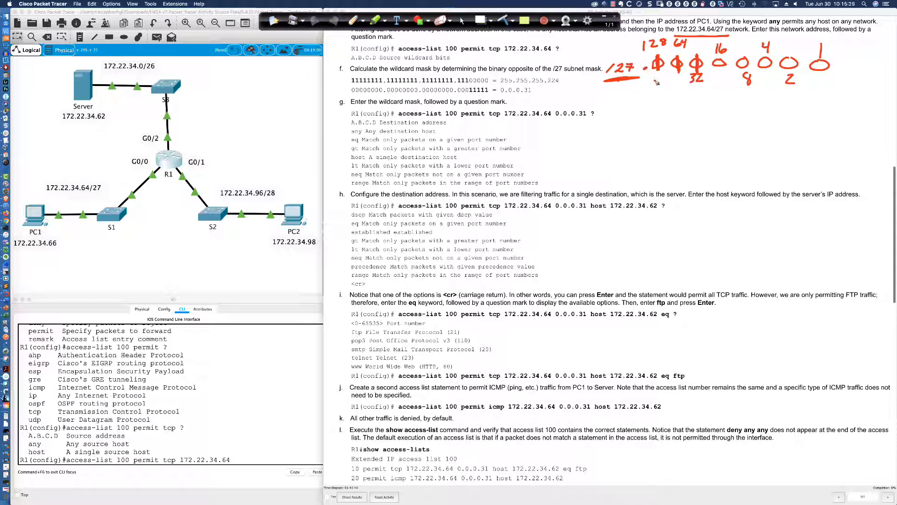
left_click_drag(655, 89, 706, 92)
mouse_move(701, 48)
left_mouse_down()
mouse_move(690, 93)
mouse_move(714, 100)
mouse_move(713, 52)
mouse_move(702, 47)
left_mouse_up()
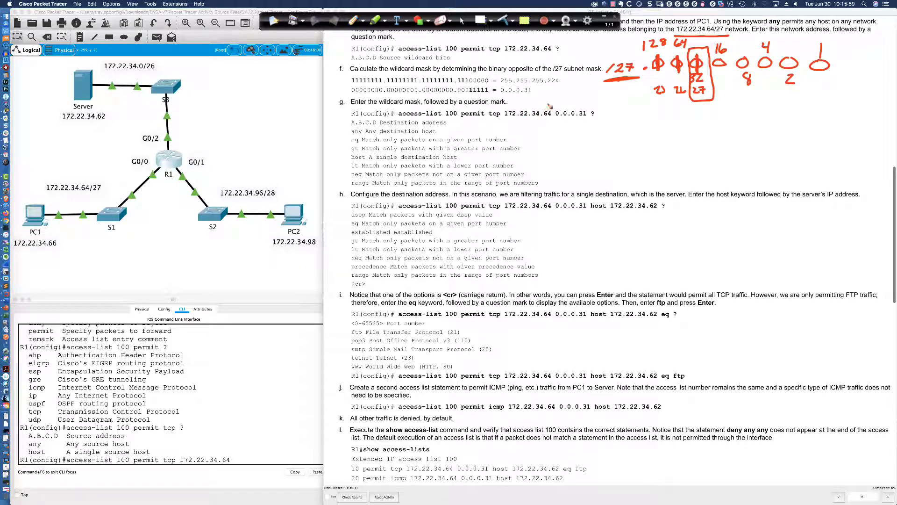
Step: Write the subnet starts 0, 32, 64 and 96 below the bits, underline 96, and circle PC2's address in the topology
left_click_drag(553, 103, 550, 113)
mouse_move(631, 112)
left_mouse_down()
mouse_move(621, 119)
mouse_move(629, 110)
left_mouse_up()
mouse_move(667, 110)
left_mouse_down()
mouse_move(667, 119)
mouse_move(719, 118)
left_mouse_up()
mouse_move(755, 106)
left_mouse_down()
mouse_move(752, 120)
mouse_move(761, 112)
mouse_move(768, 122)
left_mouse_up()
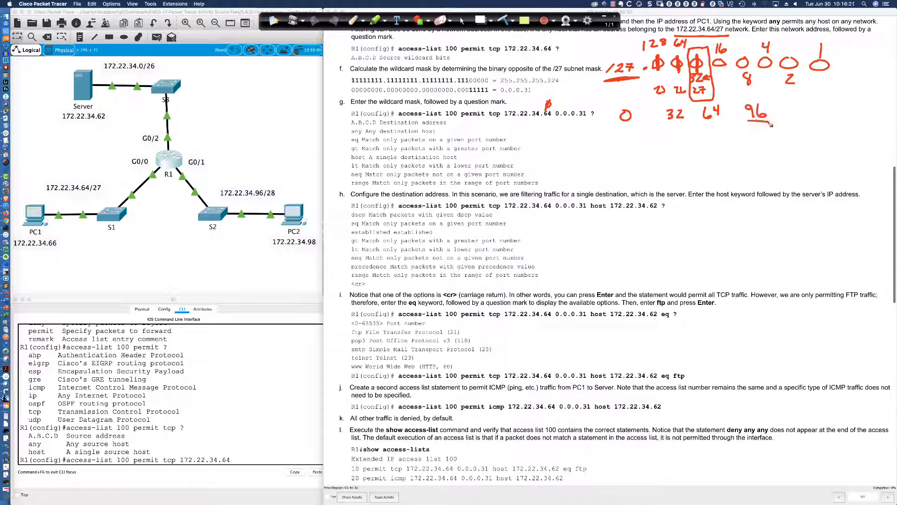
mouse_move(309, 235)
left_mouse_down()
mouse_move(269, 239)
mouse_move(303, 252)
mouse_move(323, 236)
mouse_move(315, 231)
left_mouse_up()
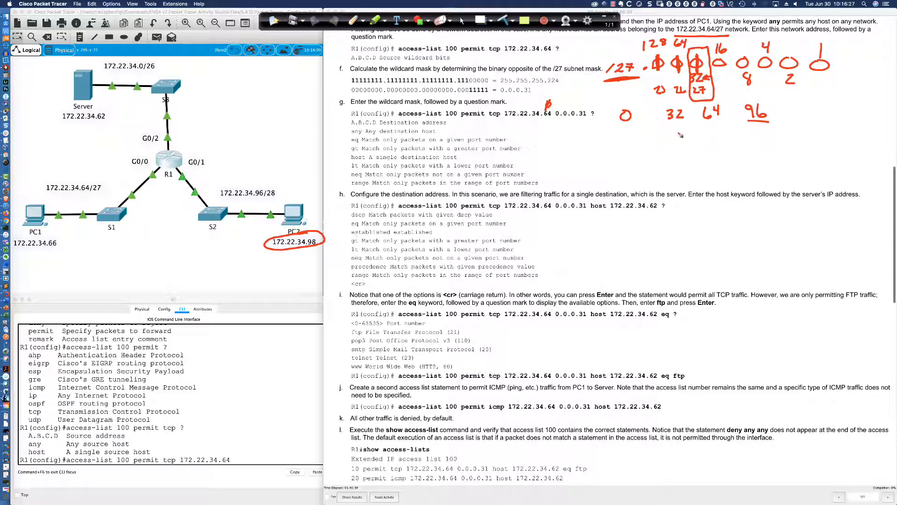
Step: Write 95 as the end of the 64 subnet, and divide the subnets with three wavy vertical lines and two horizontal lines
mouse_move(709, 153)
left_mouse_down()
mouse_move(714, 161)
mouse_move(722, 149)
left_mouse_up()
left_click_drag(725, 108, 696, 183)
left_click_drag(655, 103, 667, 180)
left_click_drag(731, 96, 734, 185)
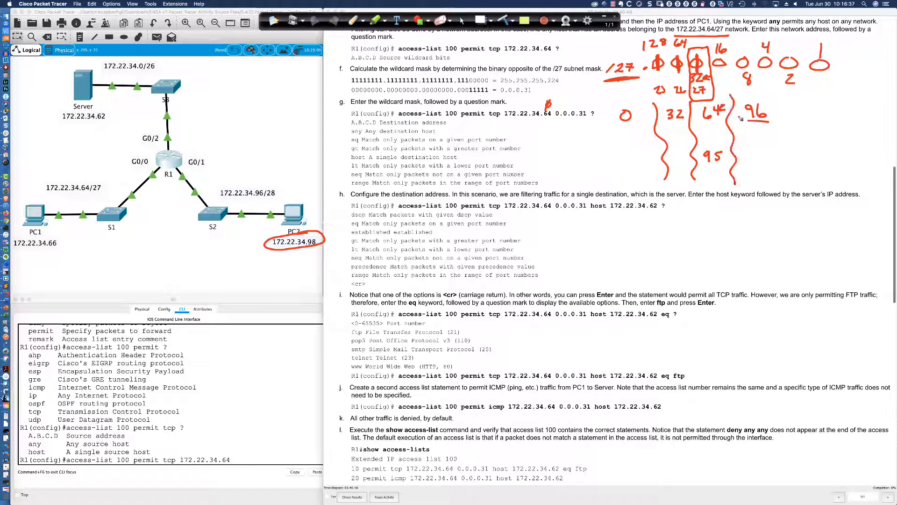
left_click_drag(614, 124, 775, 126)
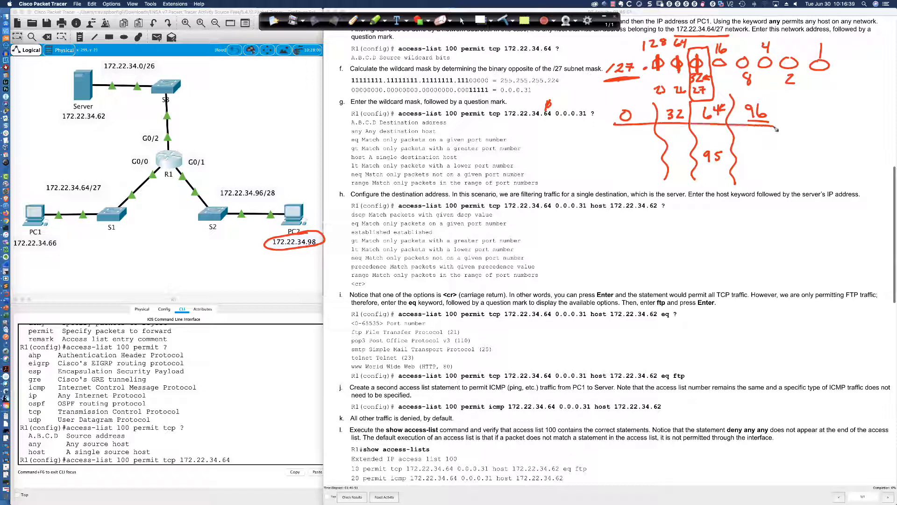
left_click_drag(611, 154, 805, 154)
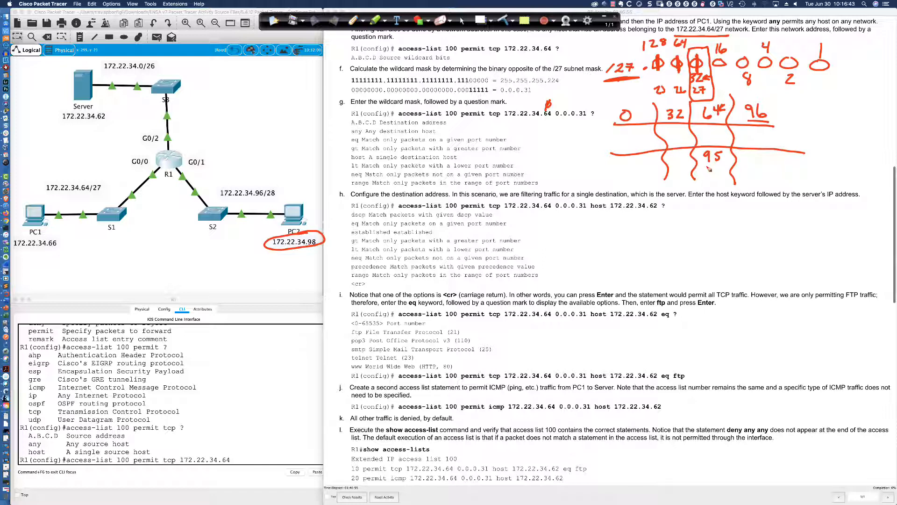
Step: Fill in the 32 subnet with hosts 33 to 62 and last address .63, and write .31 as the end of the 0 subnet
left_click_drag(673, 159, 684, 173)
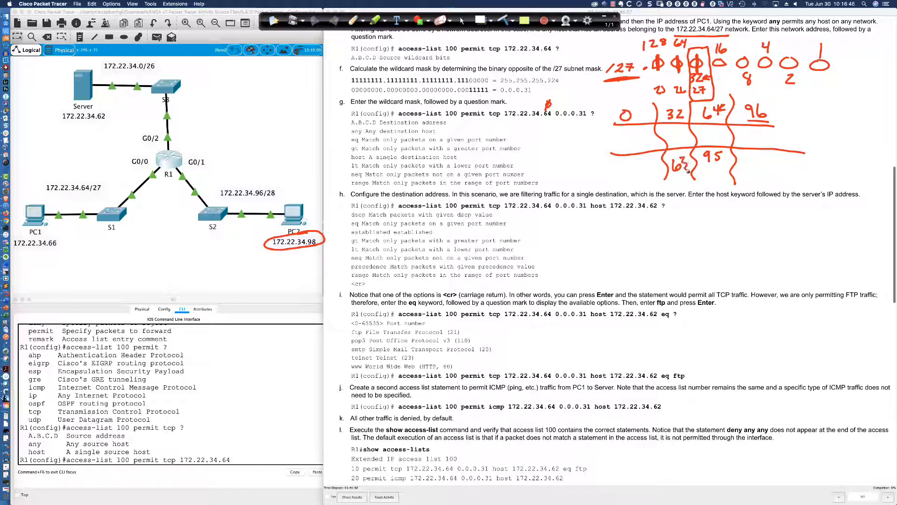
left_click(664, 118)
mouse_move(669, 127)
left_mouse_down()
mouse_move(673, 147)
mouse_move(691, 145)
left_mouse_up()
mouse_move(623, 168)
left_mouse_down()
mouse_move(623, 182)
mouse_move(635, 179)
left_mouse_up()
left_click(619, 181)
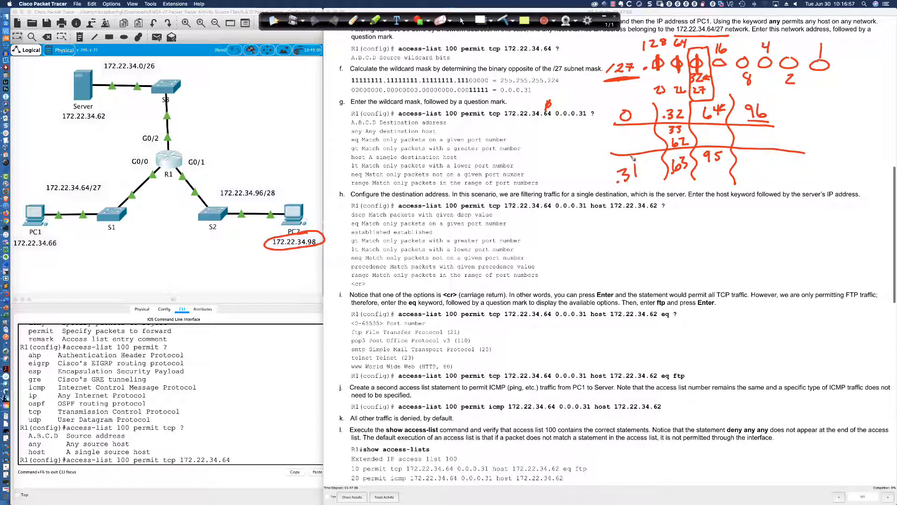
Step: Write hosts .1 and .30 in the 0 subnet, and .65 and .94 in the 64 subnet
left_click(617, 132)
mouse_move(627, 128)
left_mouse_down()
mouse_move(626, 149)
mouse_move(638, 142)
left_mouse_up()
left_click(620, 146)
left_click(704, 132)
left_click_drag(710, 129, 723, 145)
left_click(707, 142)
Step: Draw arrows to the 0 and .31 rows, underline 64 in step g's command, and circle the 64 subnet column
mouse_move(587, 120)
left_mouse_down()
mouse_move(612, 117)
mouse_move(604, 124)
left_mouse_up()
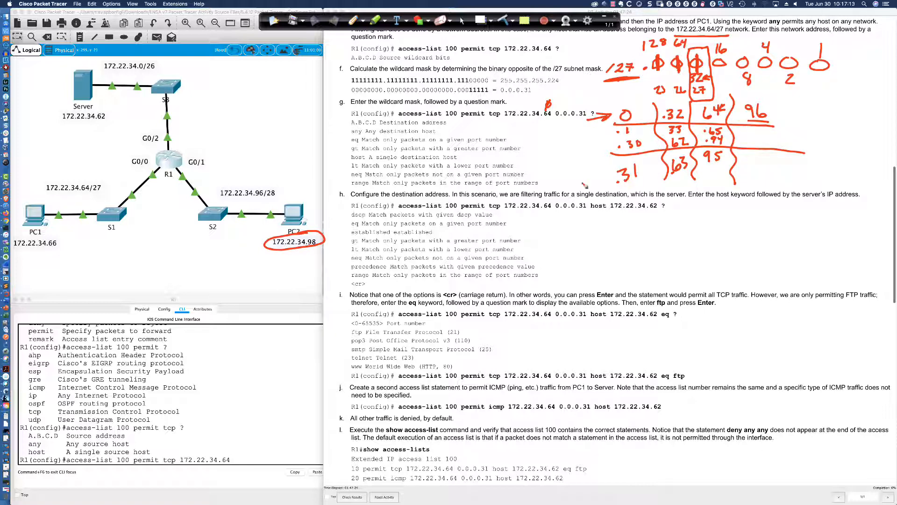
left_click_drag(582, 185, 611, 178)
left_click_drag(611, 179, 606, 187)
mouse_move(619, 96)
left_mouse_down()
mouse_move(630, 96)
mouse_move(624, 104)
left_mouse_up()
left_click_drag(545, 123, 557, 120)
mouse_move(729, 87)
left_mouse_down()
mouse_move(704, 88)
mouse_move(699, 167)
mouse_move(743, 156)
mouse_move(724, 90)
left_mouse_up()
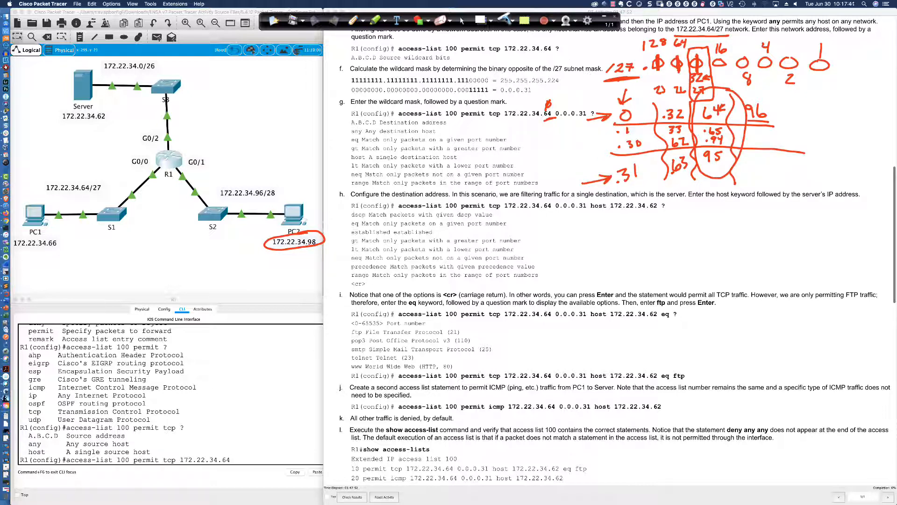
Step: Clear all annotations, and highlight the subnet mask 255.255.255.224 and the wildcard mask 0.0.0.31 in the instructions
left_click(505, 19)
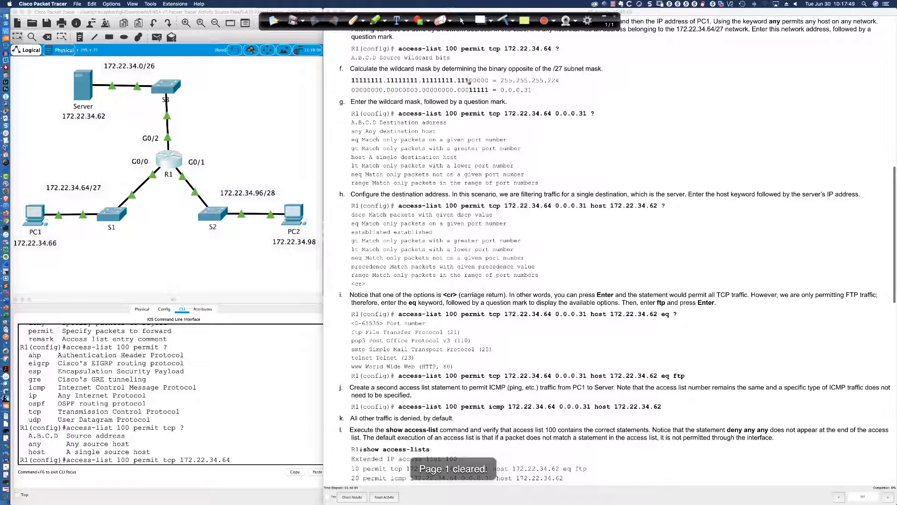
left_click(463, 21)
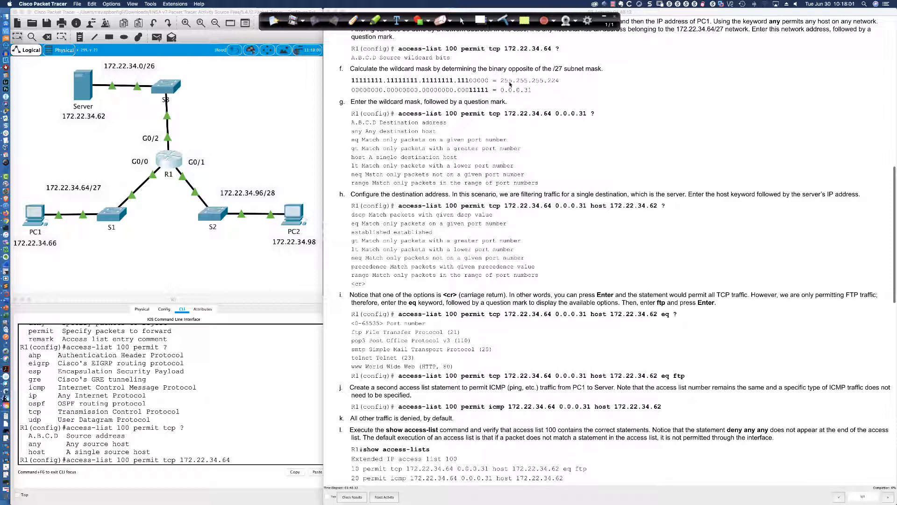
left_click_drag(501, 81, 562, 89)
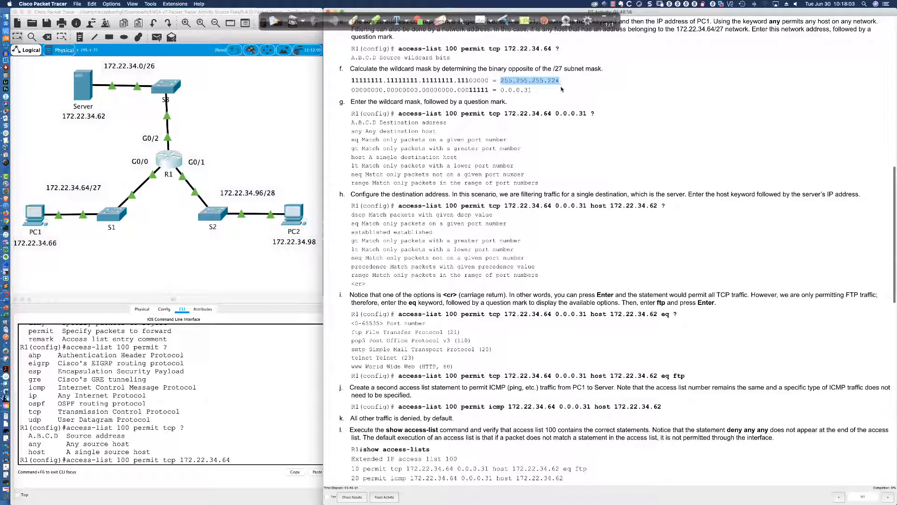
left_click_drag(498, 90, 542, 92)
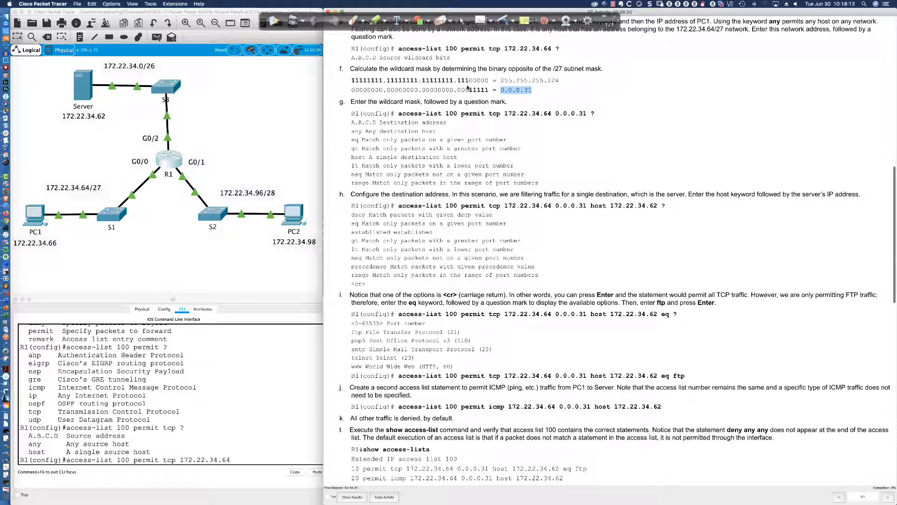
Step: Extend R1's pending TCP statement with wildcard 0.0.0.31 and destination host 172.22.34.62, widening the CLI window to fit
left_click(472, 109)
left_click(233, 459)
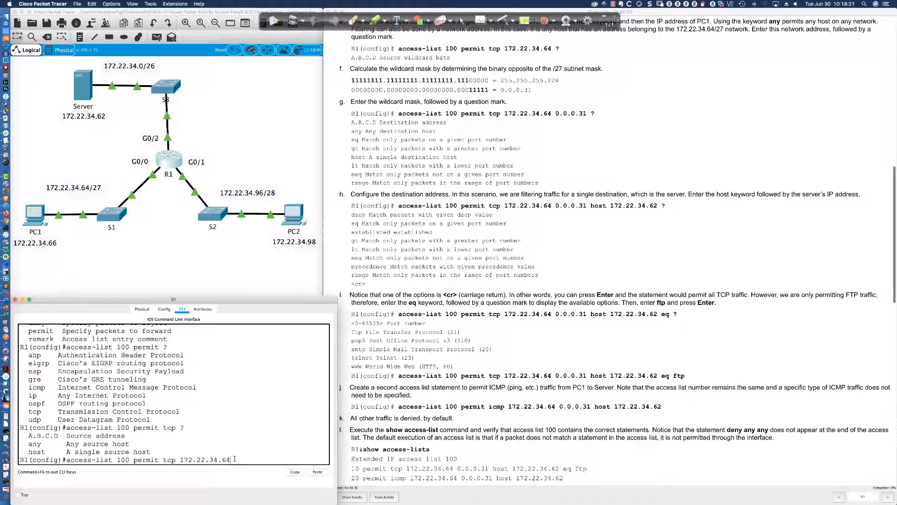
type("0.0.0.31")
left_click_drag(336, 425, 434, 427)
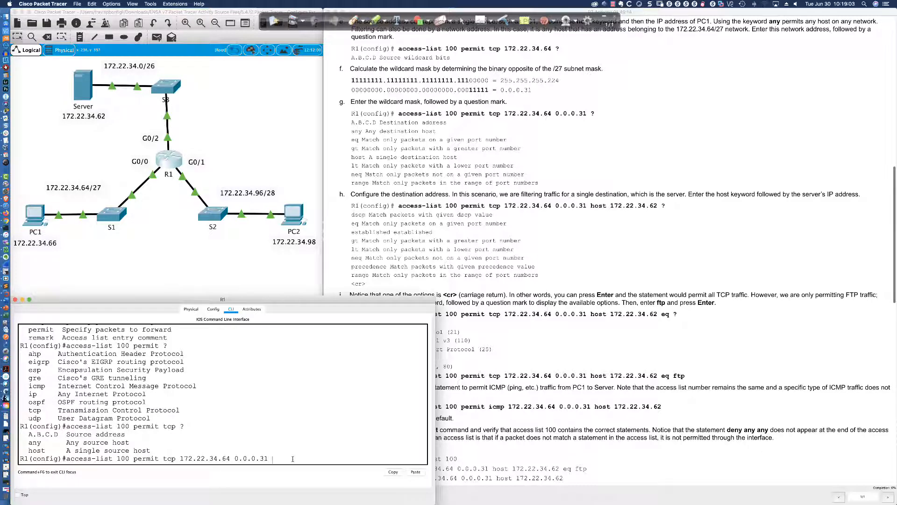
type("ost")
type("172.22.34.6")
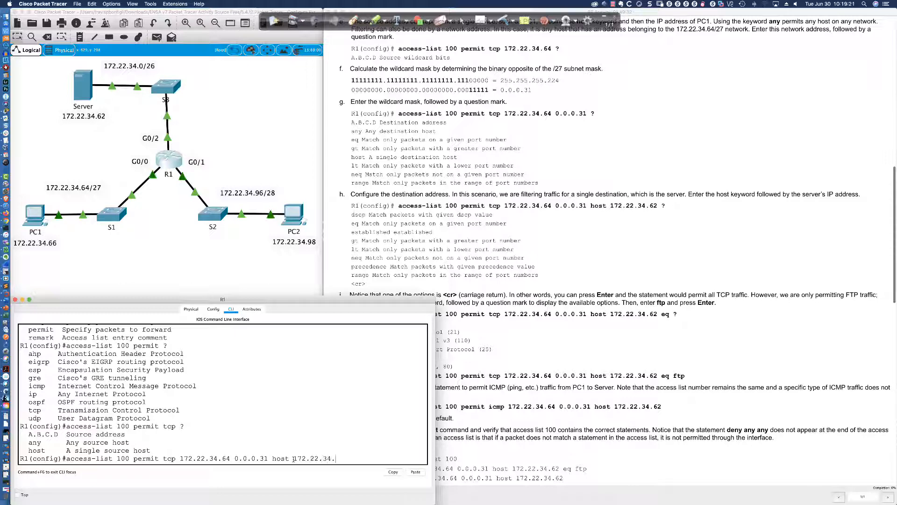
type("2")
Step: List the options allowed after host 172.22.34.62, and highlight the source and destination parts of the statement
left_click_drag(291, 458, 354, 459)
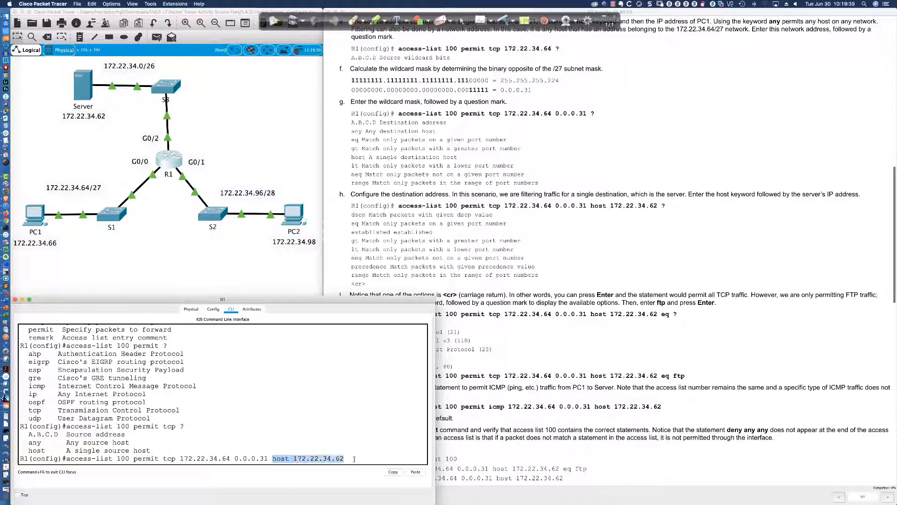
left_click(346, 458)
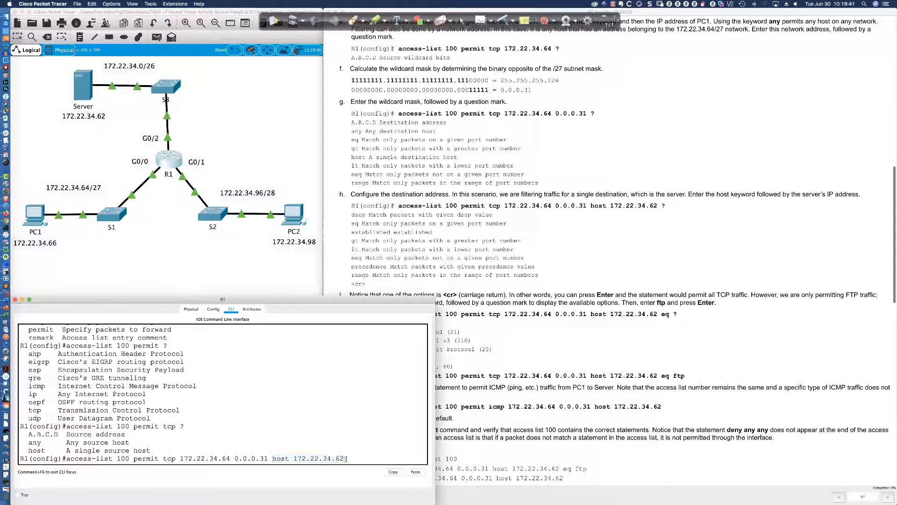
type("?")
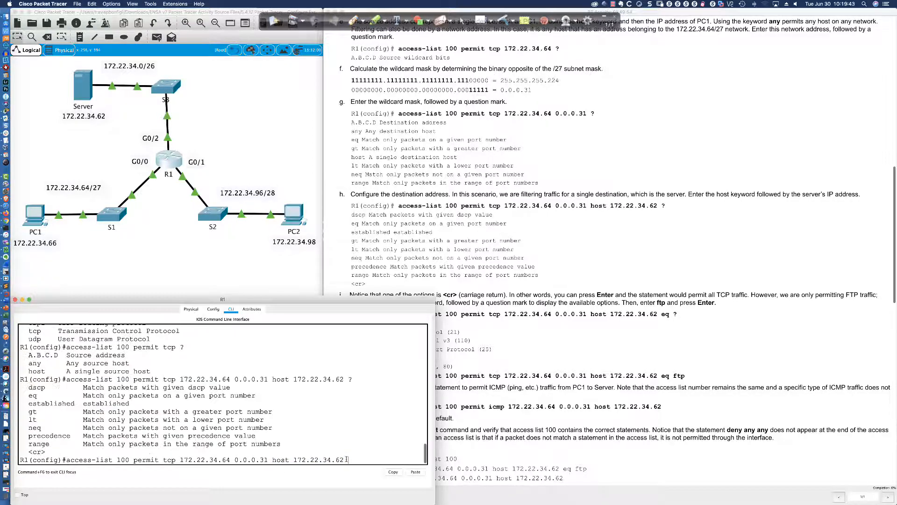
scroll(487, 329, "down", 5)
scroll(487, 329, "down", 3)
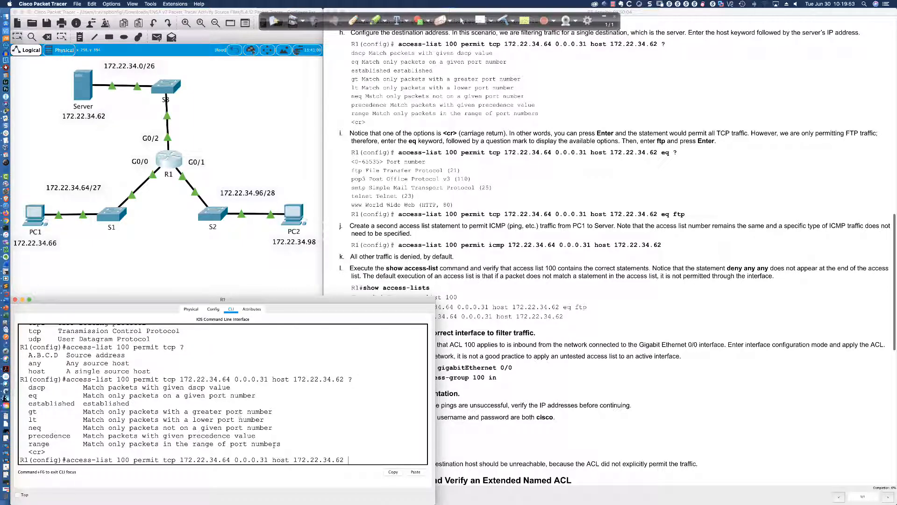
left_click_drag(273, 460, 344, 460)
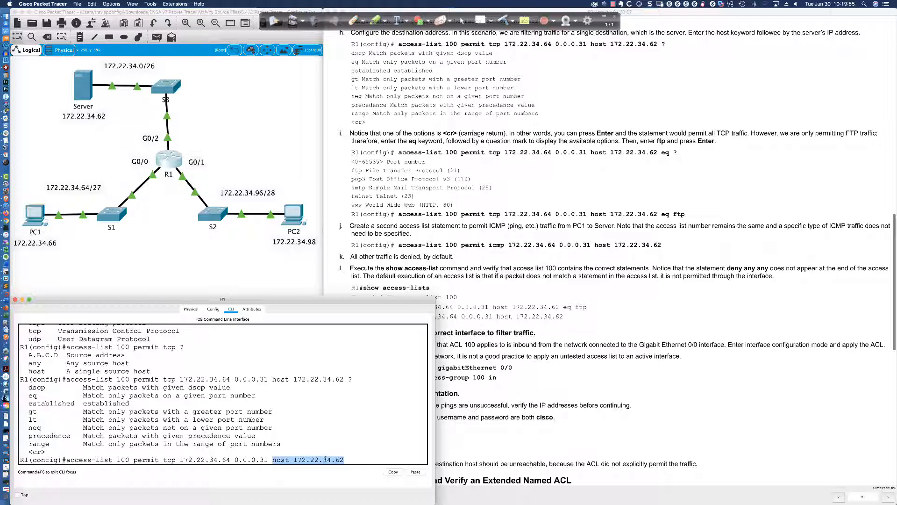
left_click_drag(163, 459, 266, 459)
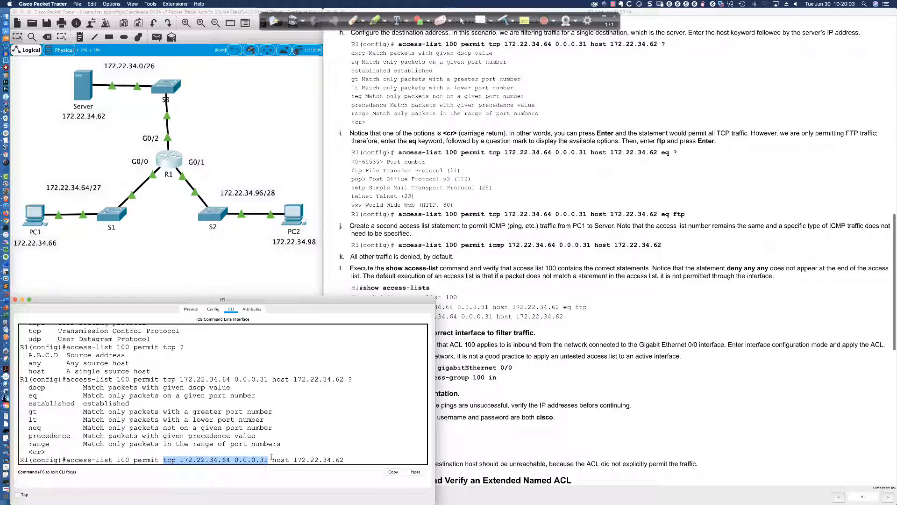
left_click_drag(272, 459, 343, 458)
left_click(346, 459)
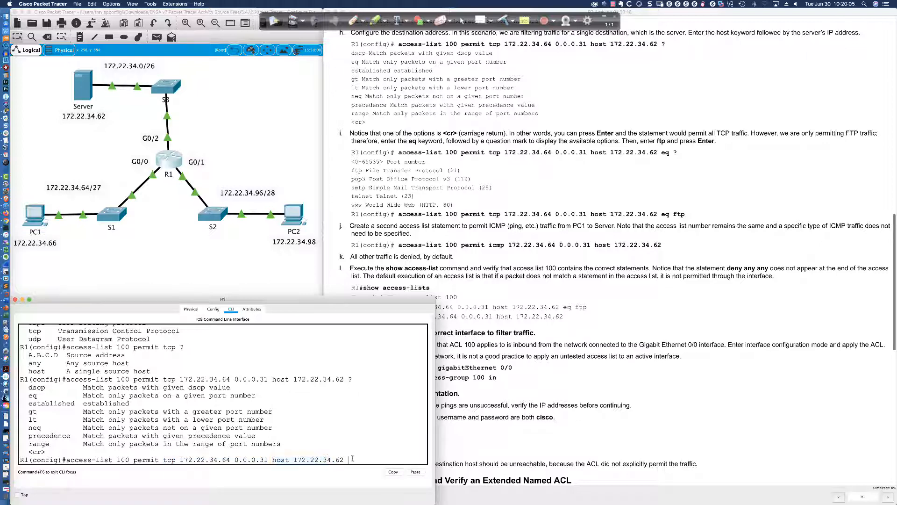
Step: Complete the pending TCP statement with eq ftp
type("ftp")
key("BackSpace")
key("BackSpace")
key("BackSpace")
type("eq ftp")
scroll(355, 456, "up", 3)
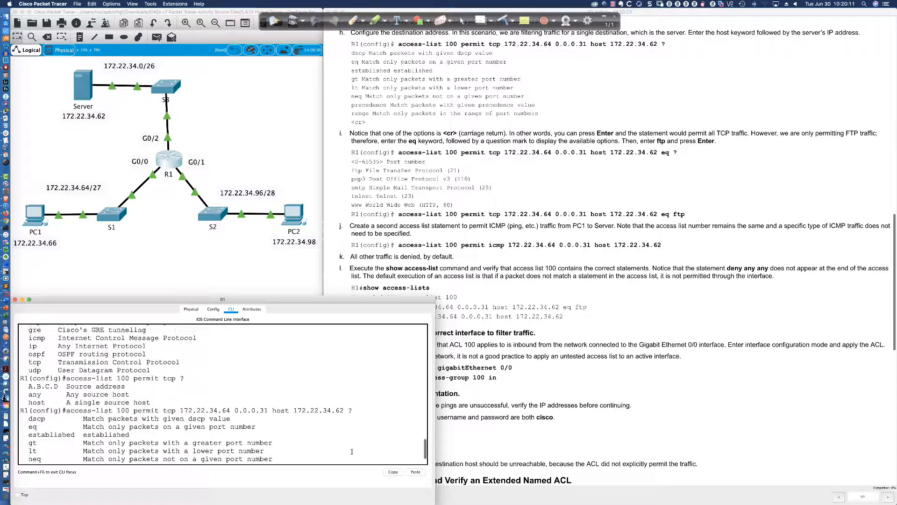
scroll(360, 449, "down", 3)
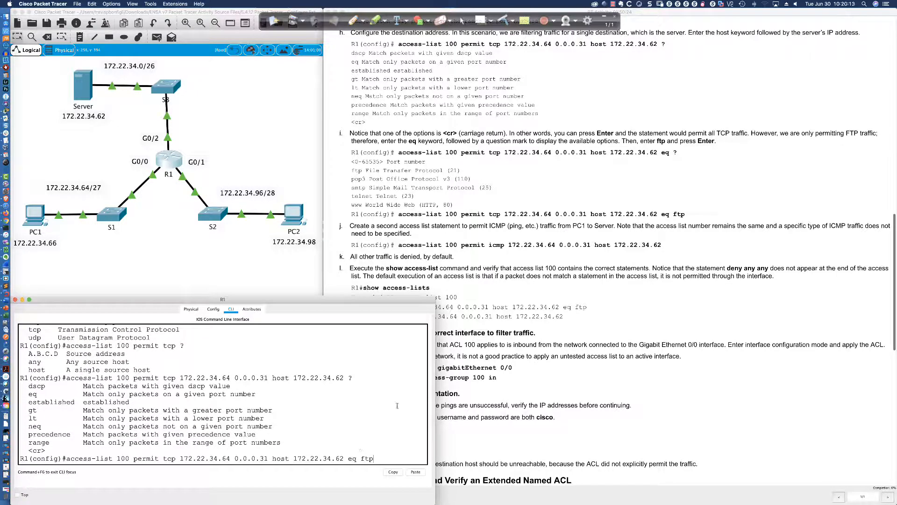
Step: Compare the statement with the FTP command in the instructions and submit it on R1
scroll(459, 248, "down", 2)
scroll(460, 247, "down", 1)
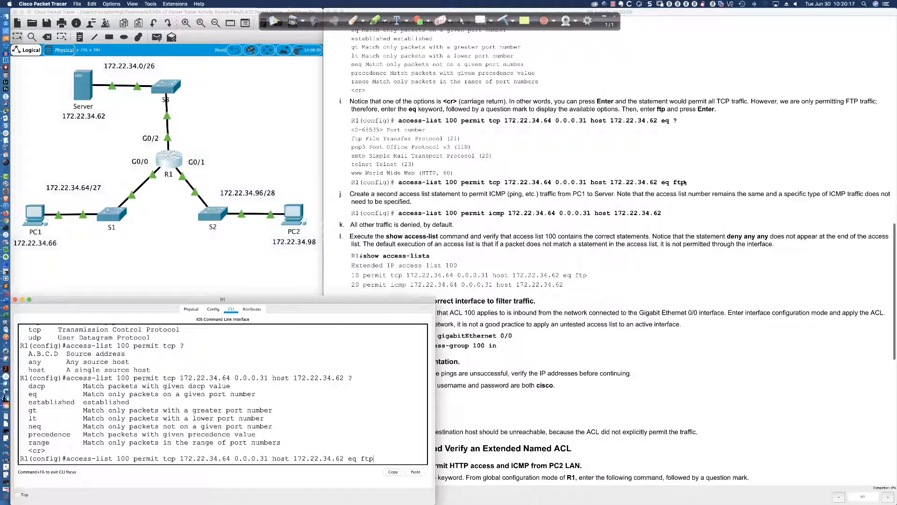
left_click_drag(685, 182, 398, 183)
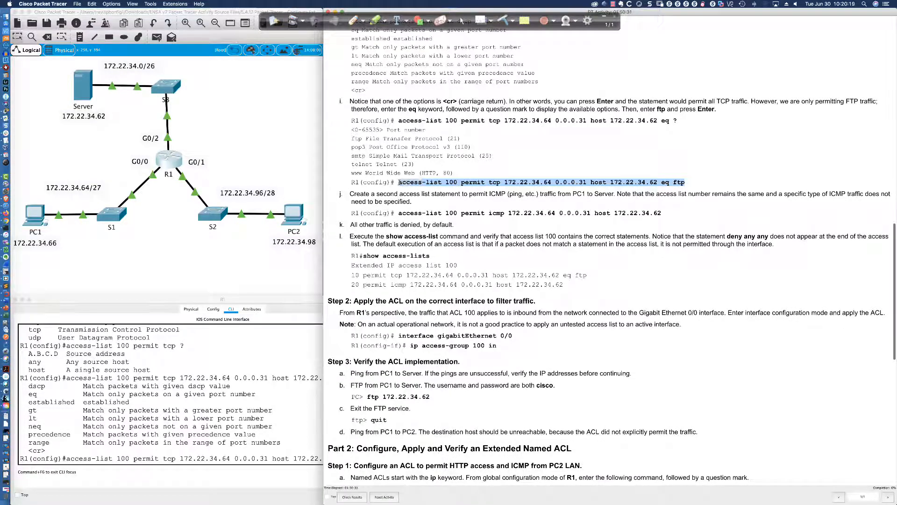
left_click(306, 446)
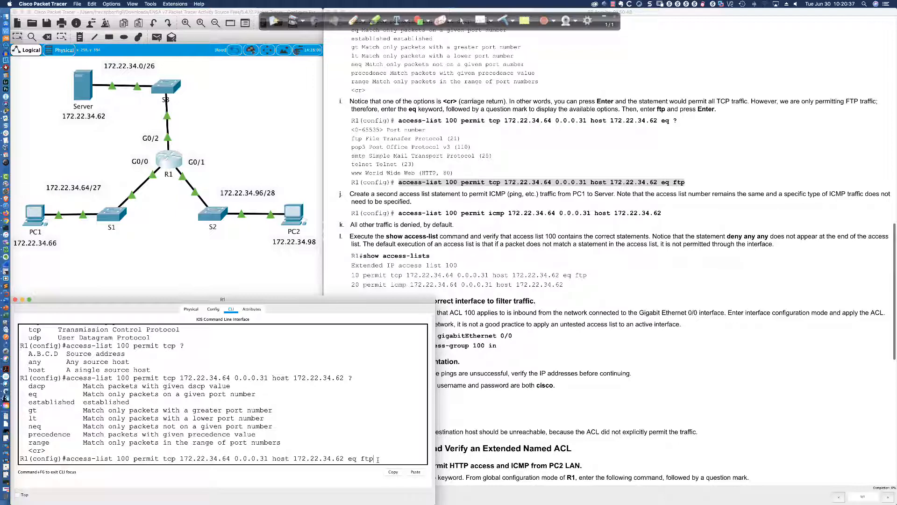
key("Return")
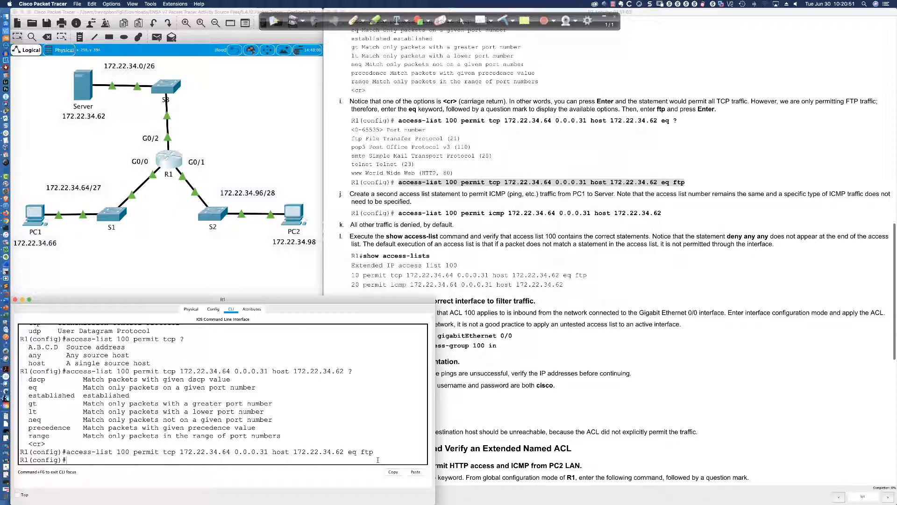
Step: Start a second access-list 100 permit statement and list the protocols it accepts
type("access")
key("Tab")
type("10")
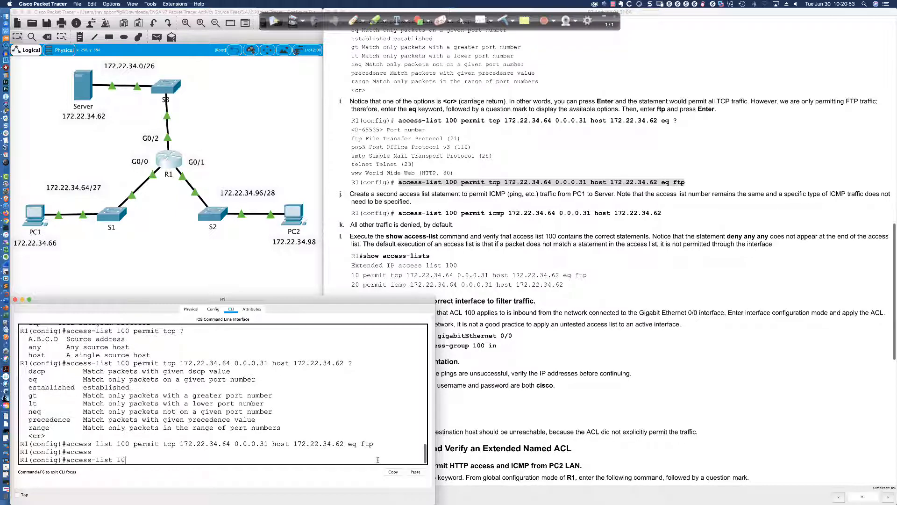
type("0 permit ?")
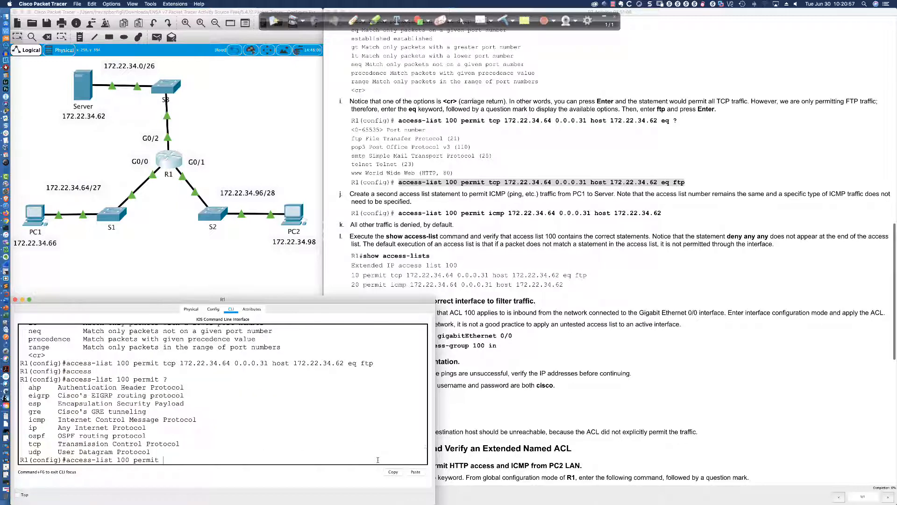
Step: Permit icmp from 172.22.34.64 0.0.0.31 to host 172.22.34.62 in access list 100
type("icmp")
type("172.122")
type("34.64 0.0.0.31 host 172.22.34.")
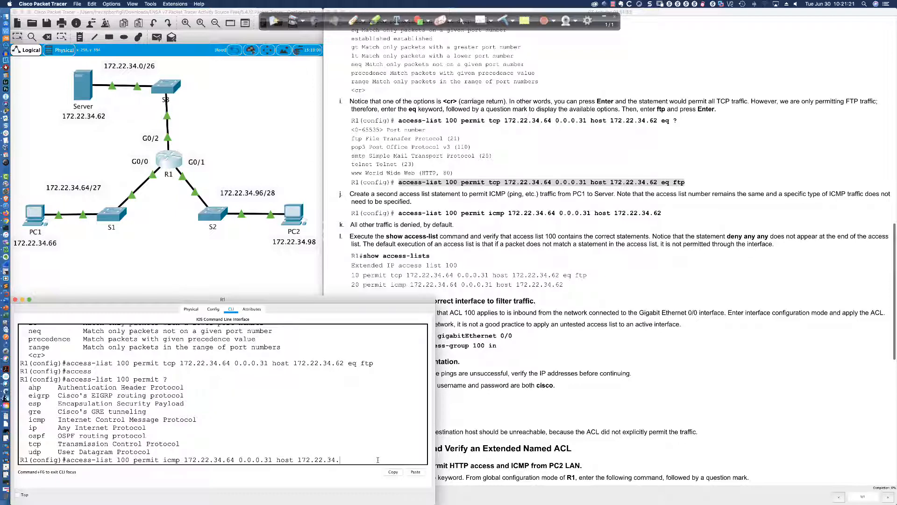
type("62")
key("Return")
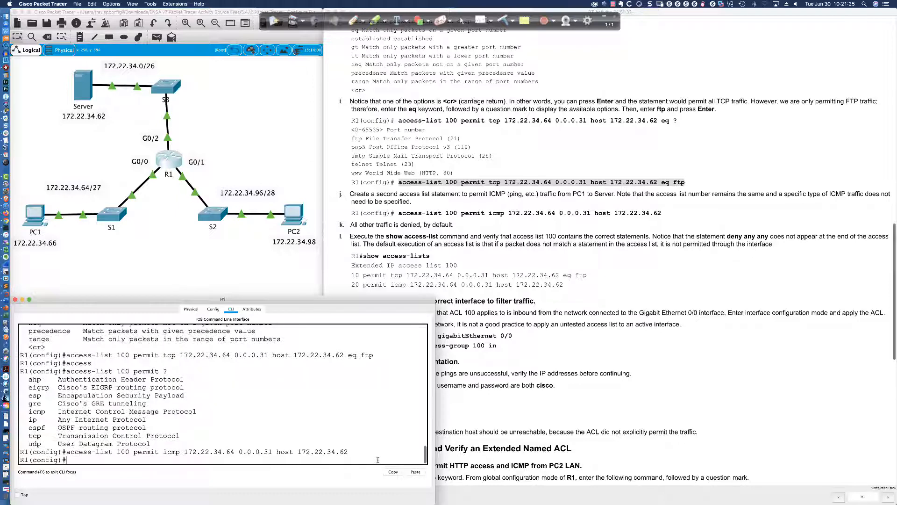
Step: Display the access lists with do sh access-list and highlight the two ACL 100 entries
key("Return")
key("Return")
type("do sh ac")
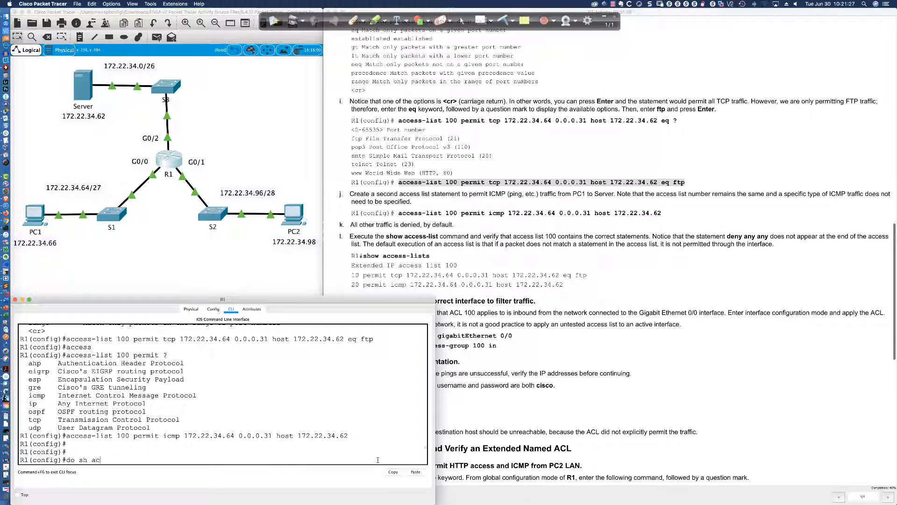
type("ces-list")
key("Return")
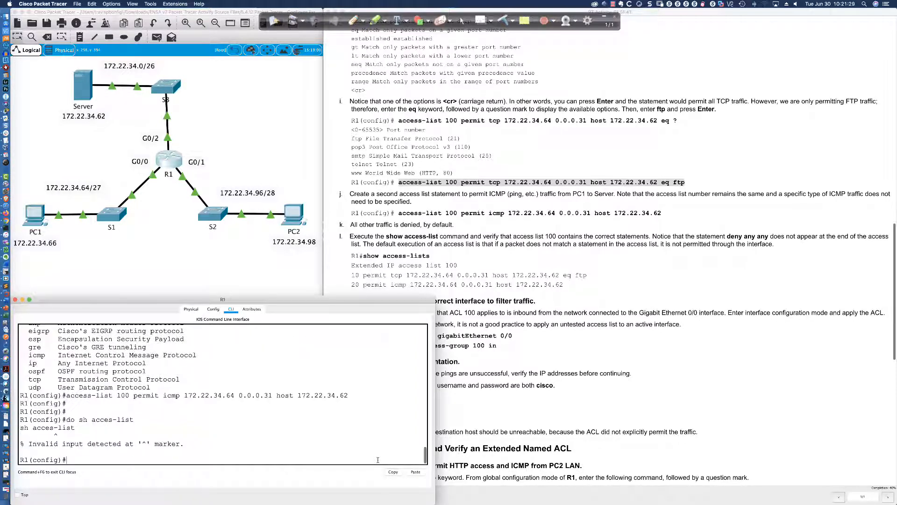
type("do sh access-list")
key("Return")
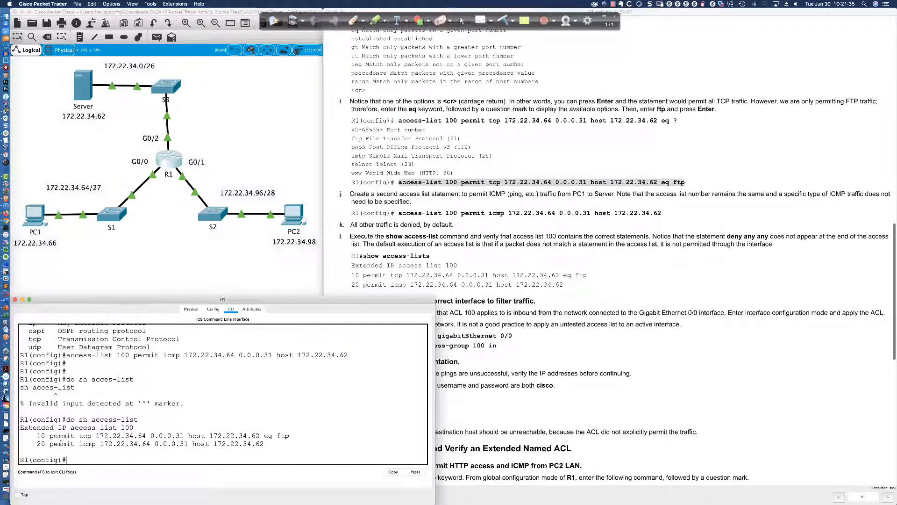
left_click_drag(37, 436, 270, 443)
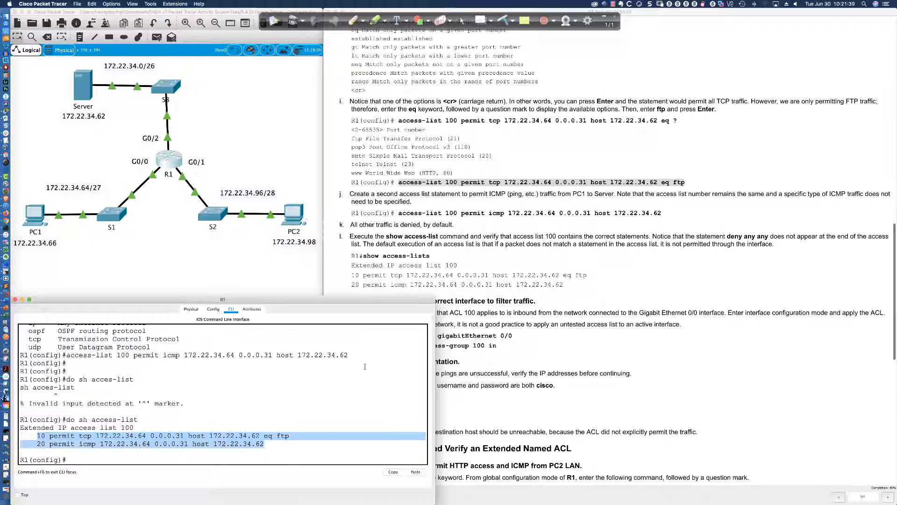
Step: Read Step 2 on applying the ACL to an interface, and highlight its note about untested access lists
scroll(394, 238, "down", 5)
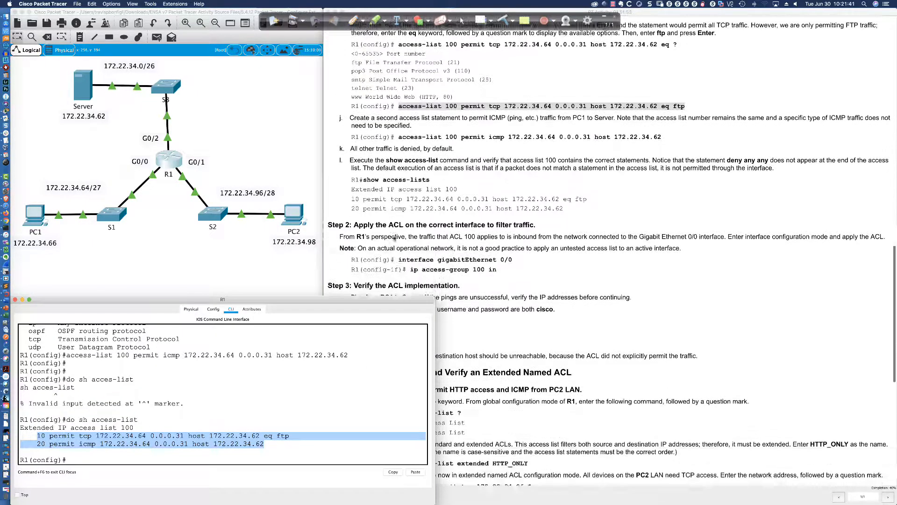
scroll(394, 239, "down", 1)
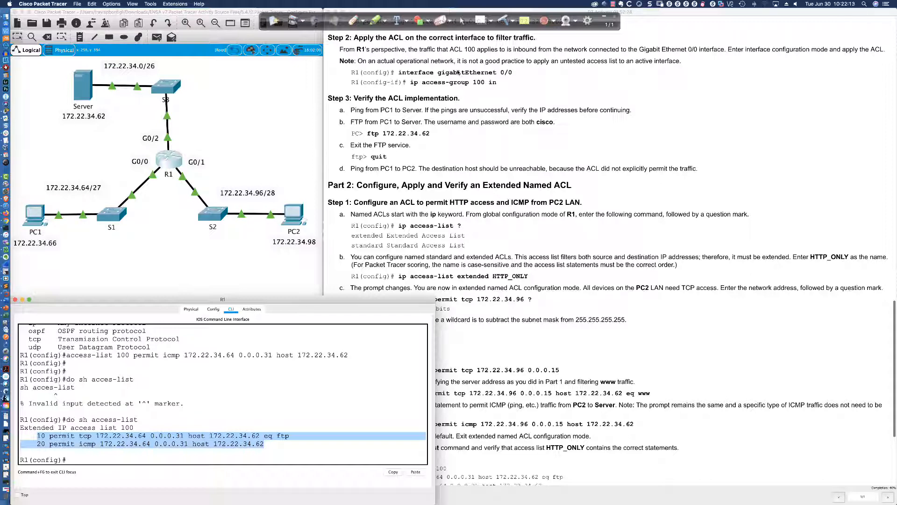
left_click(358, 62)
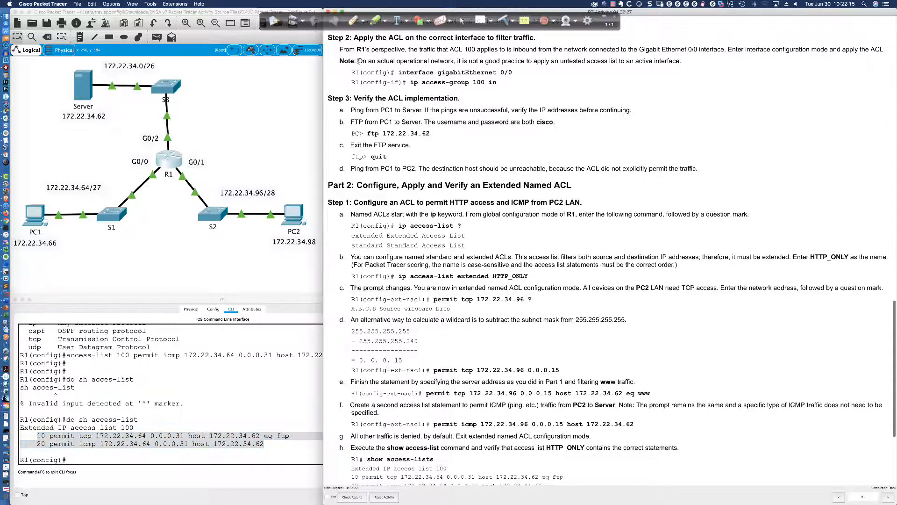
left_click_drag(358, 61, 680, 64)
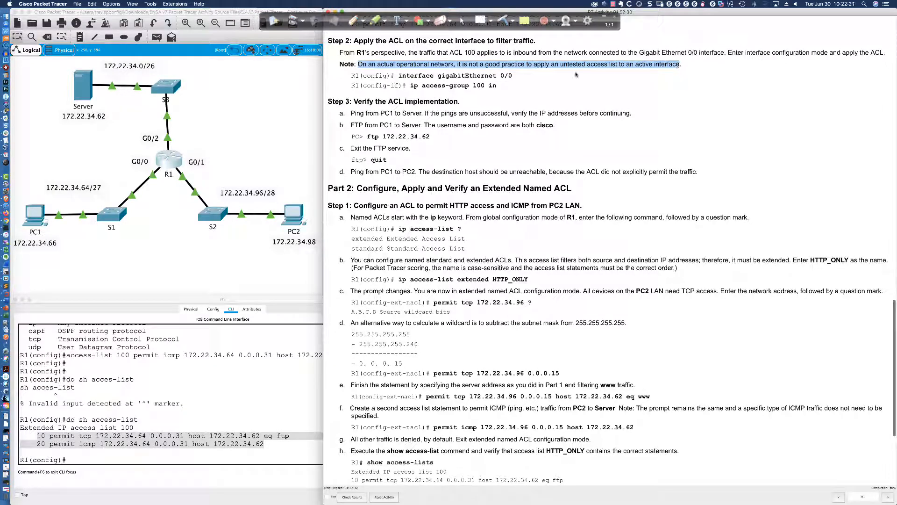
scroll(522, 79, "down", 1)
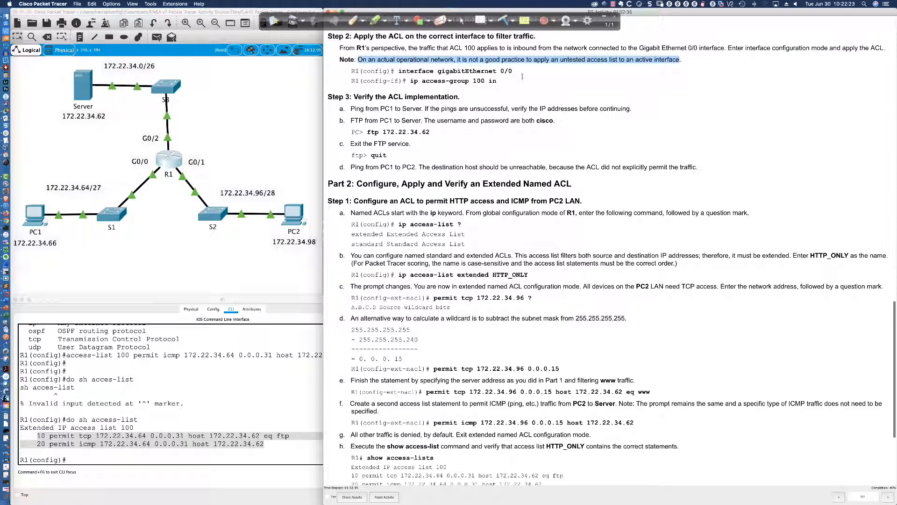
Step: Sketch PC1's traffic path into R1's G0/0, underline 172.22.34.66 and mark the ACL 100 entries in pen, and clear the markings
left_click(461, 70)
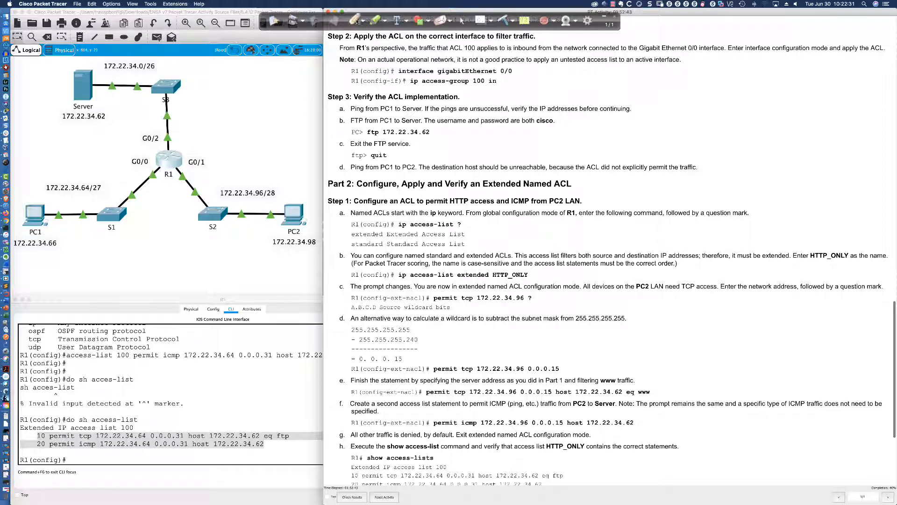
left_click(353, 20)
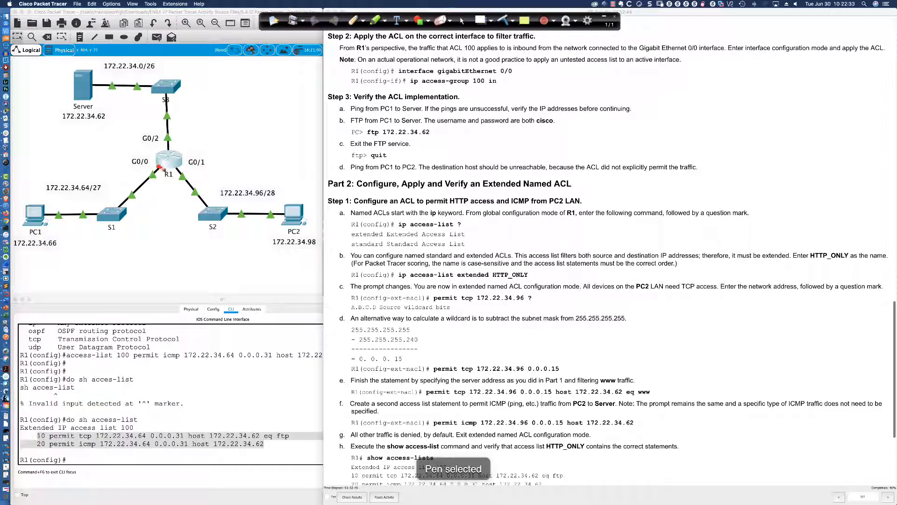
mouse_move(55, 223)
left_mouse_down()
mouse_move(129, 223)
mouse_move(156, 182)
mouse_move(148, 183)
left_mouse_up()
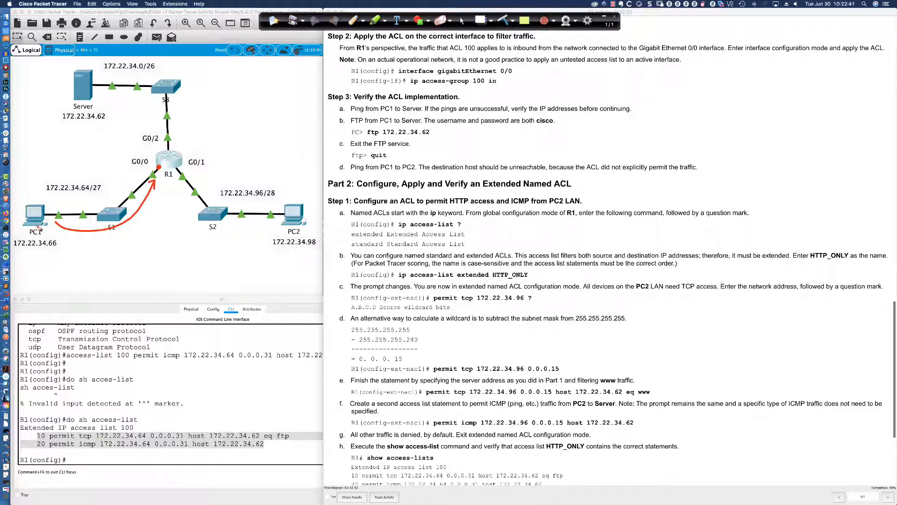
left_click_drag(15, 249, 57, 249)
left_click_drag(289, 431, 301, 426)
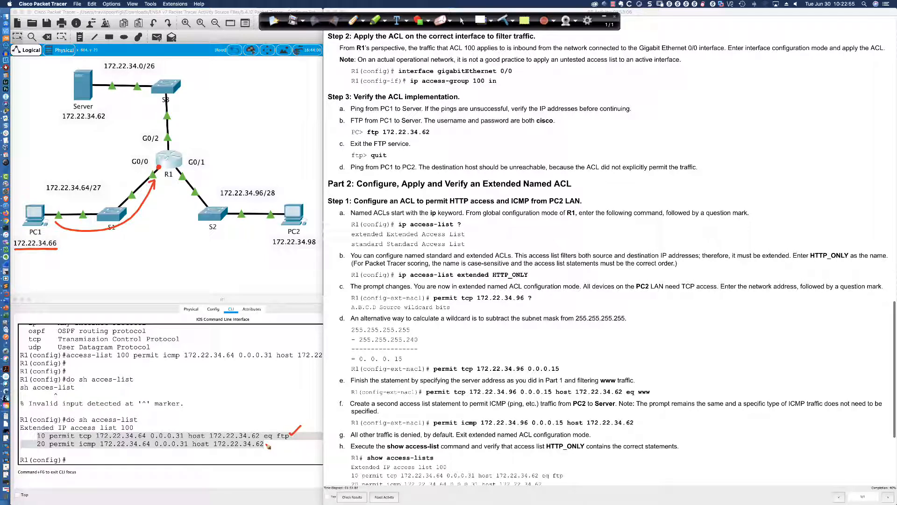
left_click_drag(265, 443, 269, 444)
left_click(505, 21)
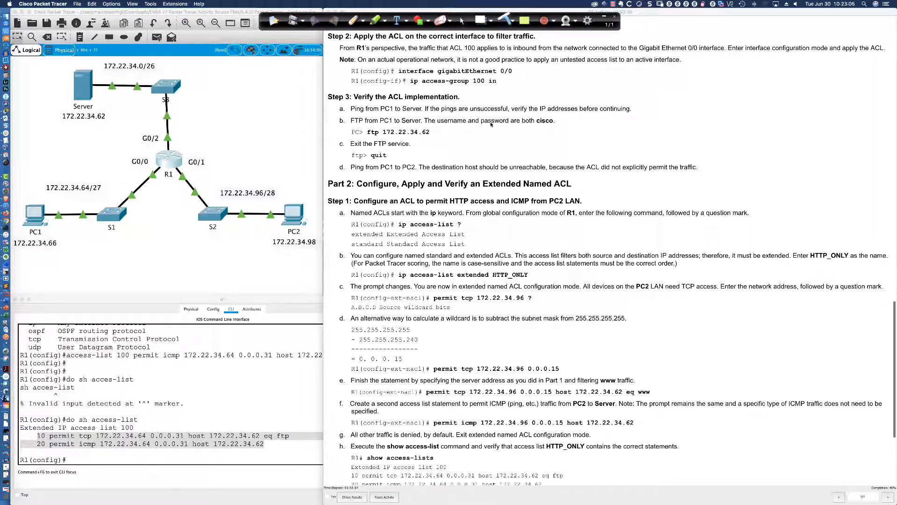
left_click(463, 21)
Step: Apply access list 100 inbound on R1's interface gi0/0 with ip access-group 100 in, and end configuration mode
scroll(377, 214, "down", 1)
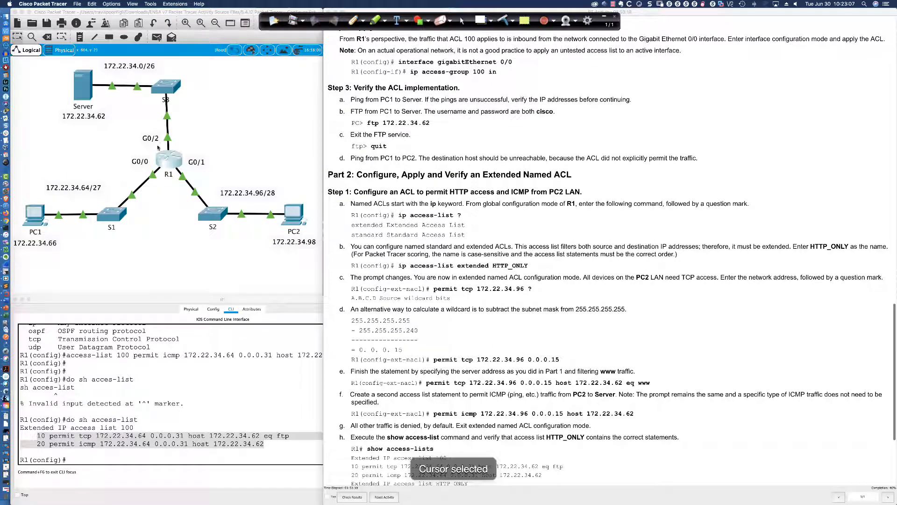
left_click(215, 419)
type("int gi0/0")
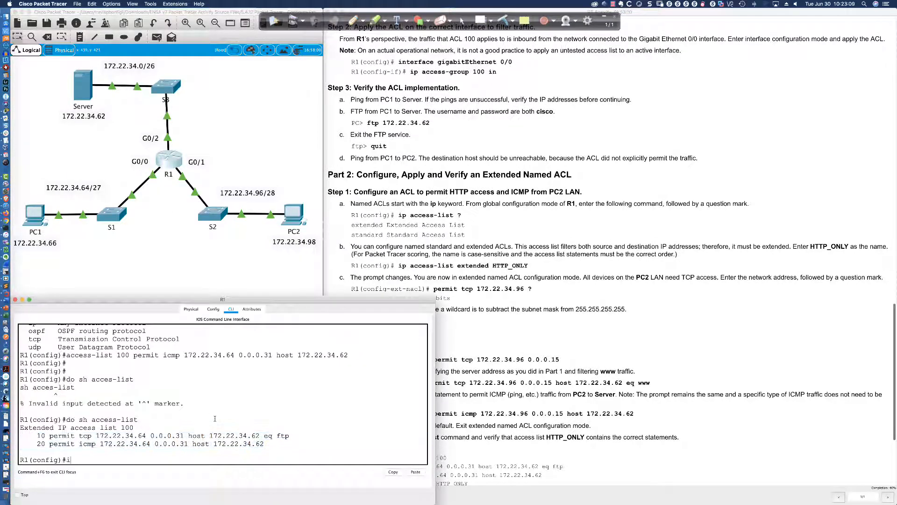
key("Return")
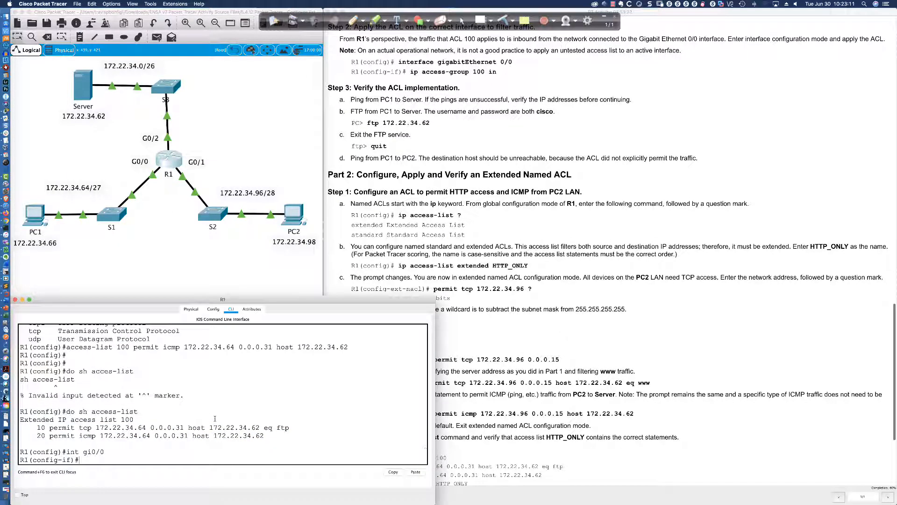
type("ip acc")
key("Tab")
type("100 in")
key("Return")
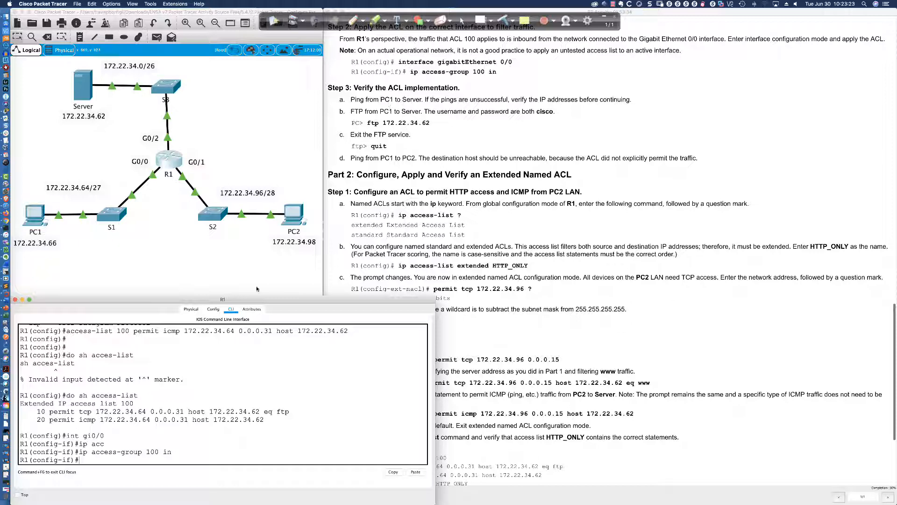
type("end")
key("Return")
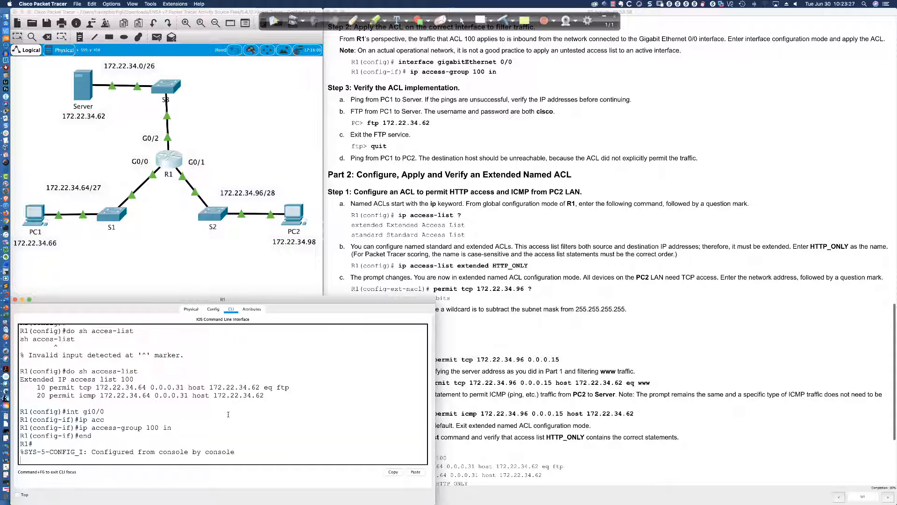
Step: Start an FTP connection from PC1's command prompt to the server at 172.22.34.62
left_click(35, 214)
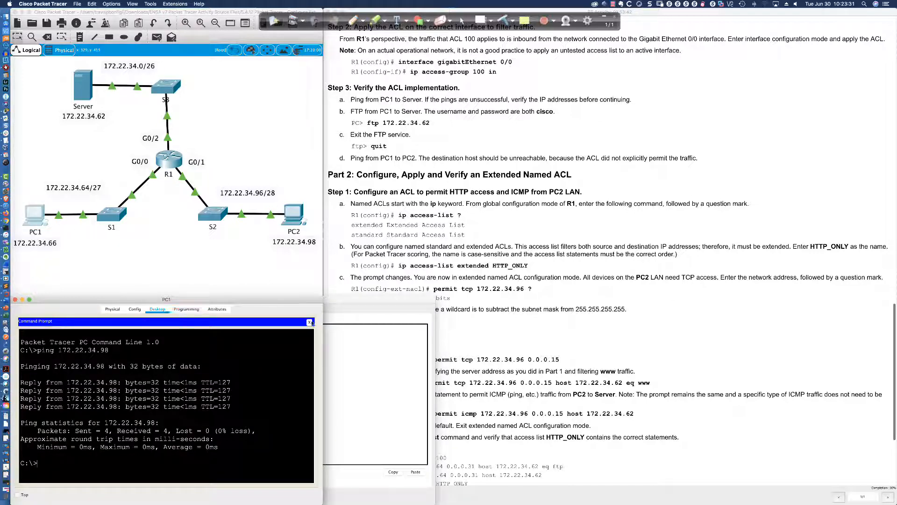
left_click(309, 323)
left_click(225, 336)
key("Return")
key("Return")
key("Return")
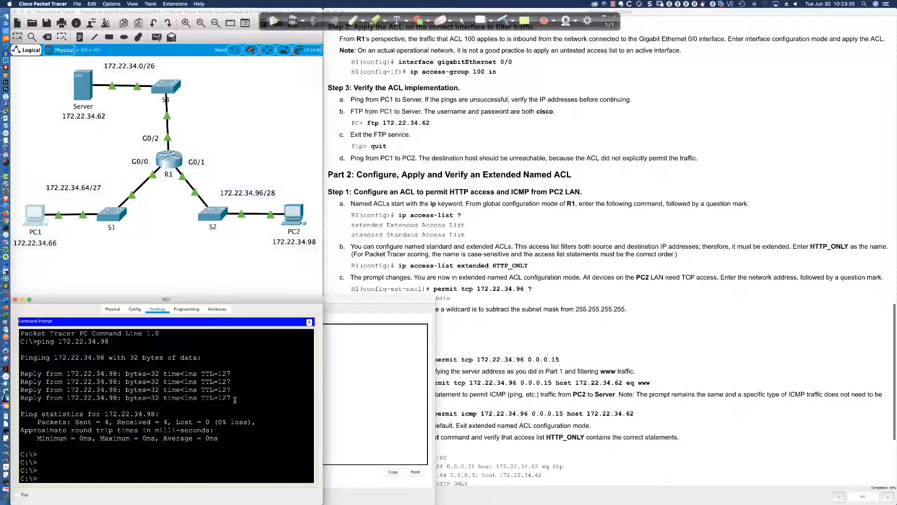
type("ftp 172.22.34.62")
key("Return")
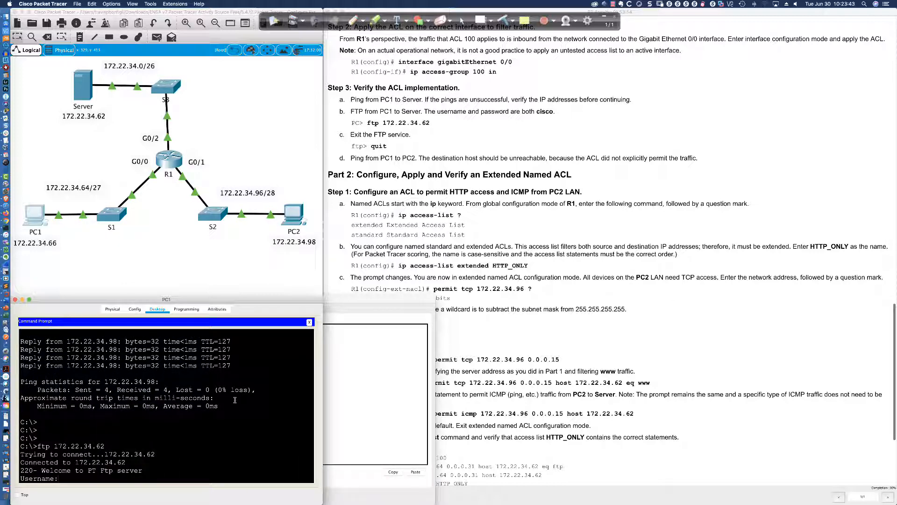
Step: Leave the FTP login by entering quit, and ping PC2 at 172.22.34.98 from PC1
type("quit")
key("Return")
key("Return")
key("Return")
key("Return")
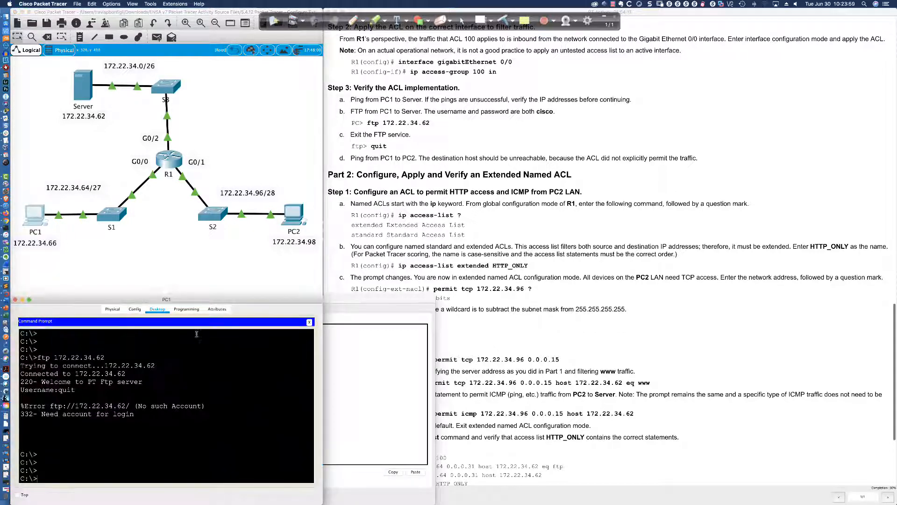
type("ping 172.22.34.98")
key("Return")
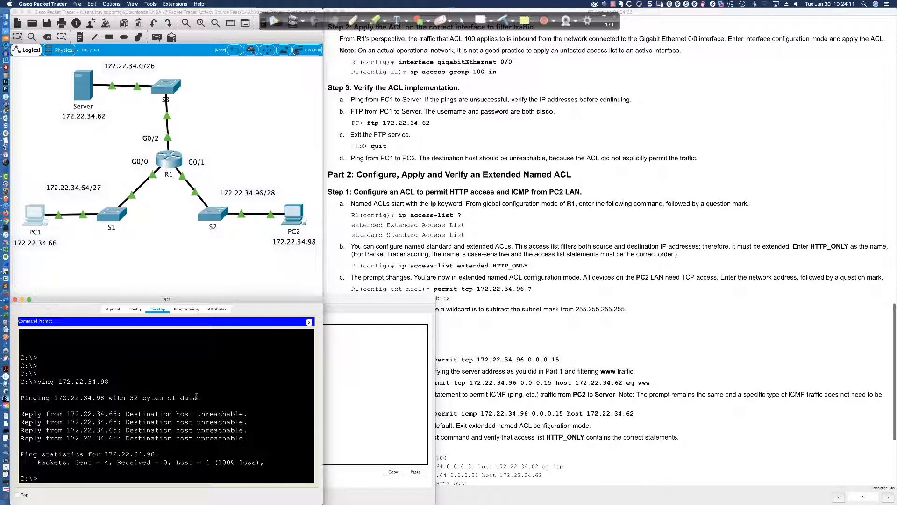
Step: Return to R1's CLI and highlight the source and host addresses in the ACL 100 icmp entry
left_click(169, 162)
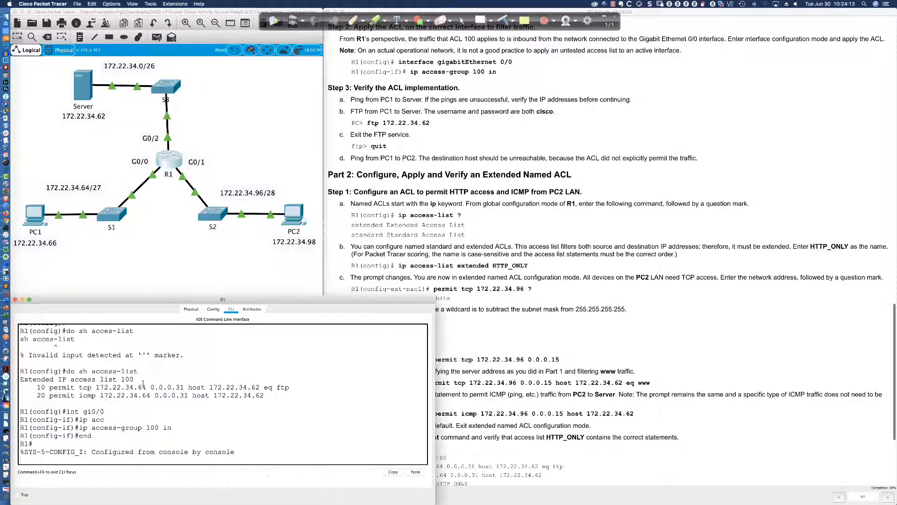
left_click_drag(100, 395, 264, 396)
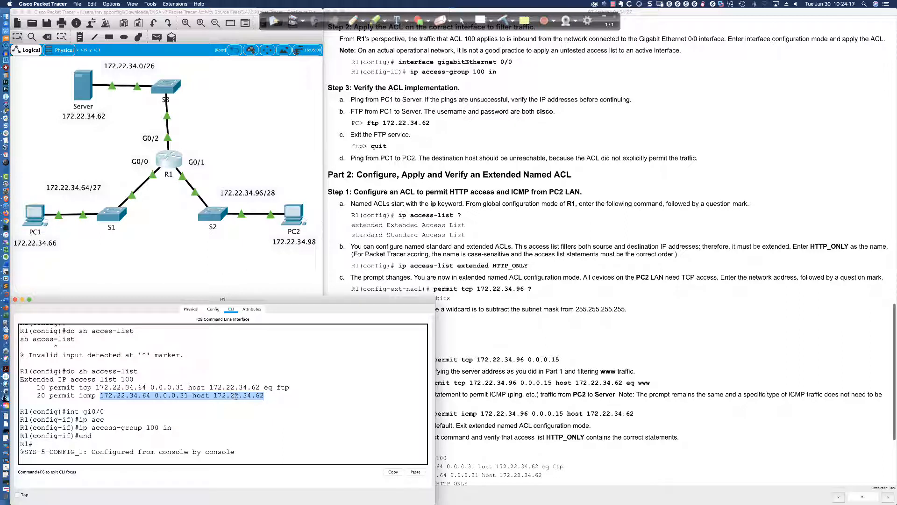
left_click(236, 396)
left_click_drag(192, 395, 261, 396)
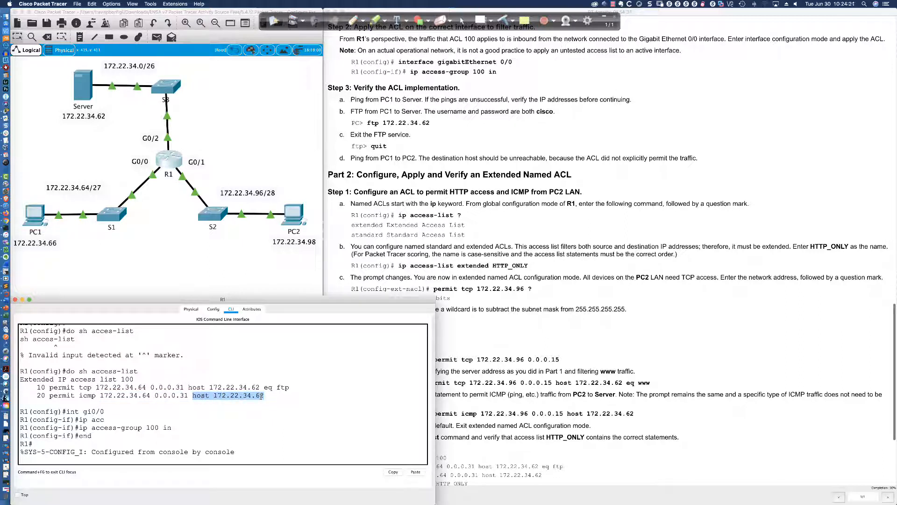
Step: Display R1's access lists from privileged mode with sh access-list, and highlight the host in the icmp entry
left_click(42, 402)
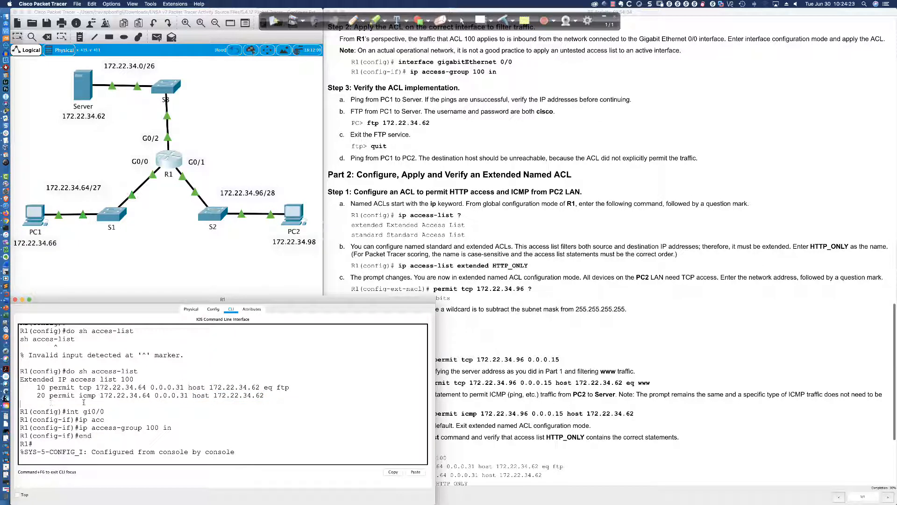
key("Return")
key("Return")
key("Return")
type("do sh ")
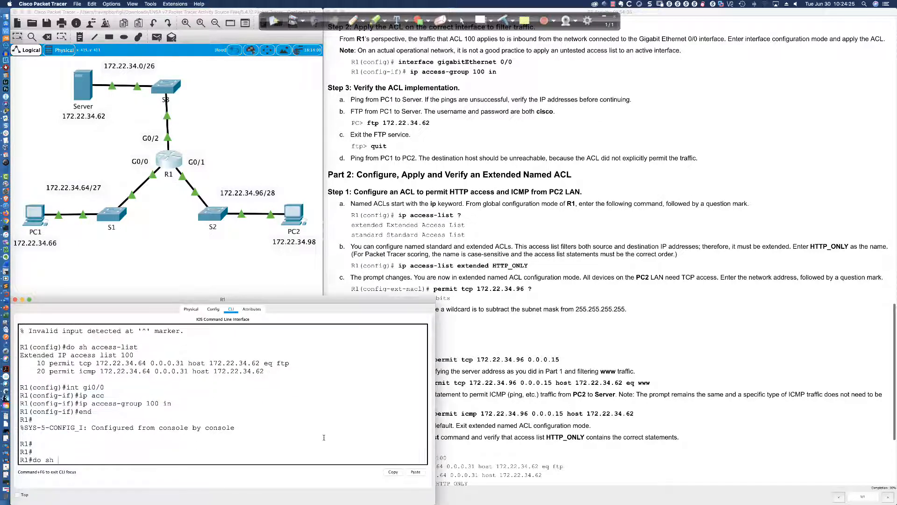
type("access-list")
key("Return")
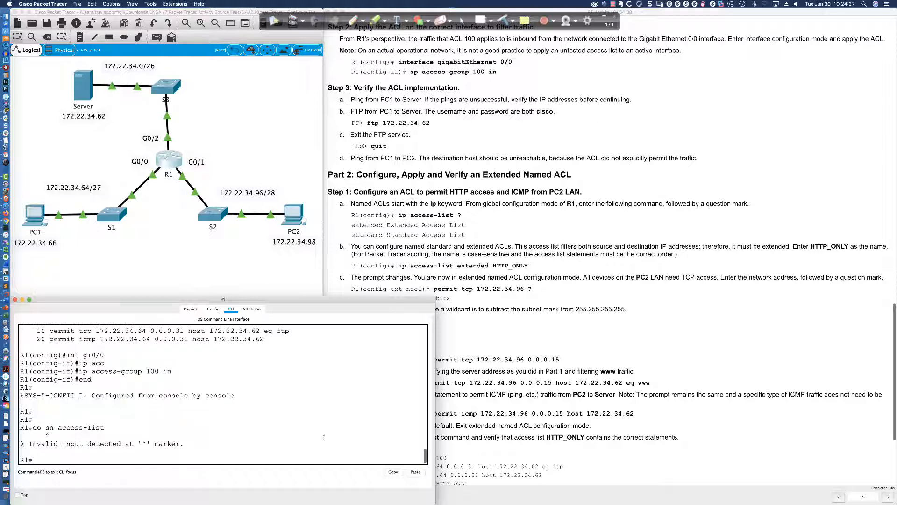
type("sh access-list")
key("Return")
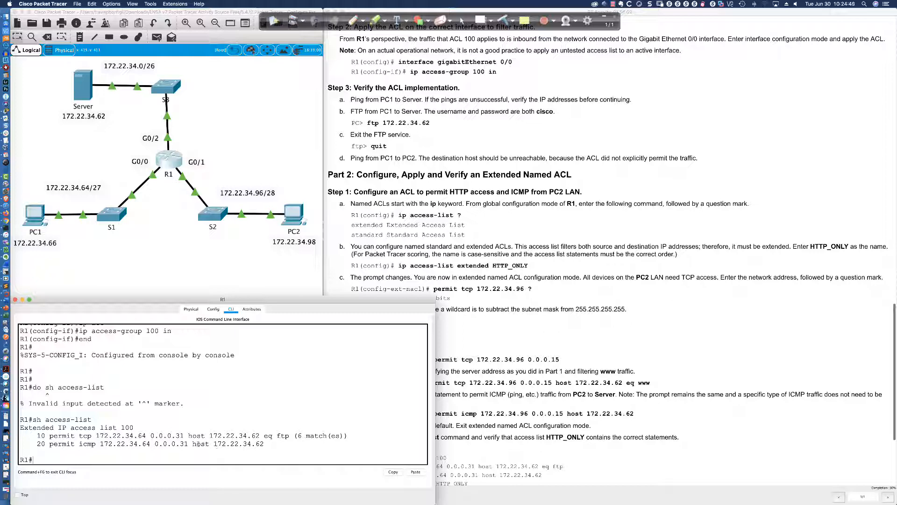
left_click_drag(193, 443, 268, 445)
left_click(273, 447)
Step: Ping the server at 172.22.34.62 from PC1, and display R1's access lists again with sh access-list
left_click(36, 218)
type("ping")
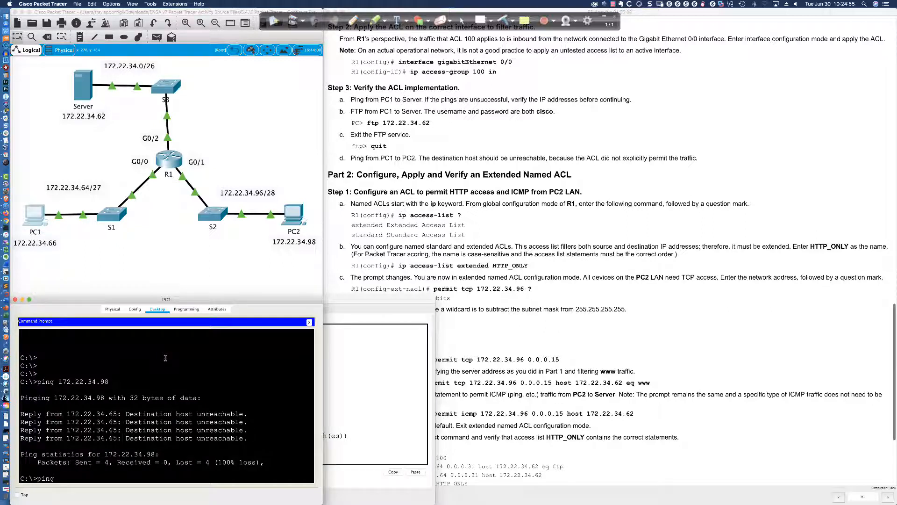
type(" 172.22.34.62")
key("Return")
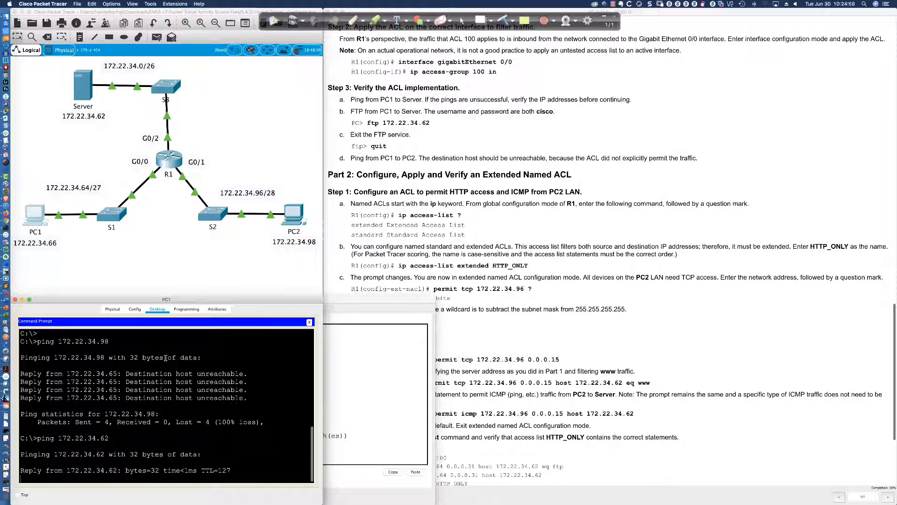
left_click(327, 365)
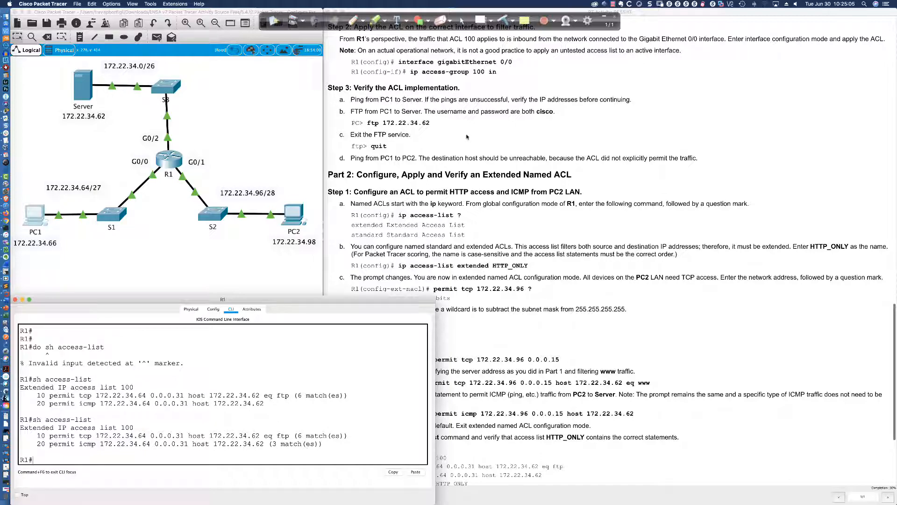
Step: Read Part 2, Step 1 on configuring an extended named ACL, comparing it with the network labels in the topology
scroll(433, 82, "down", 1)
scroll(434, 82, "down", 10)
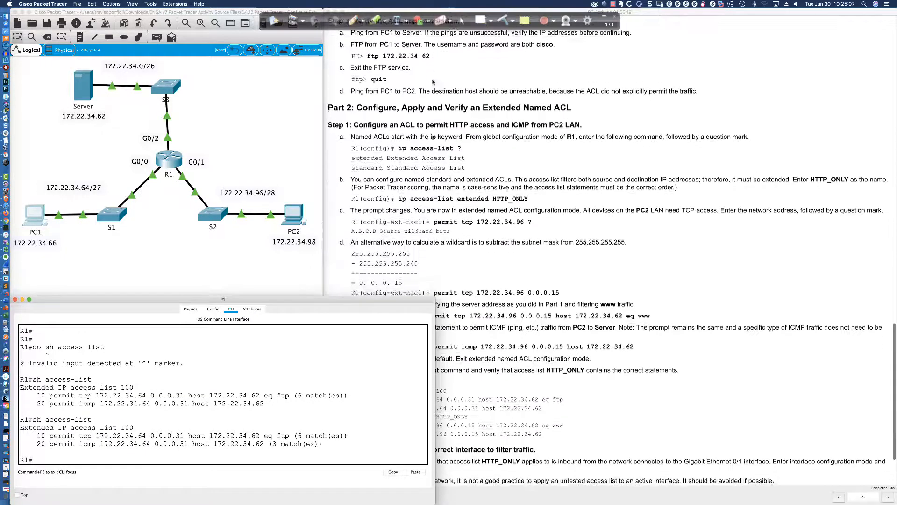
scroll(433, 82, "down", 1)
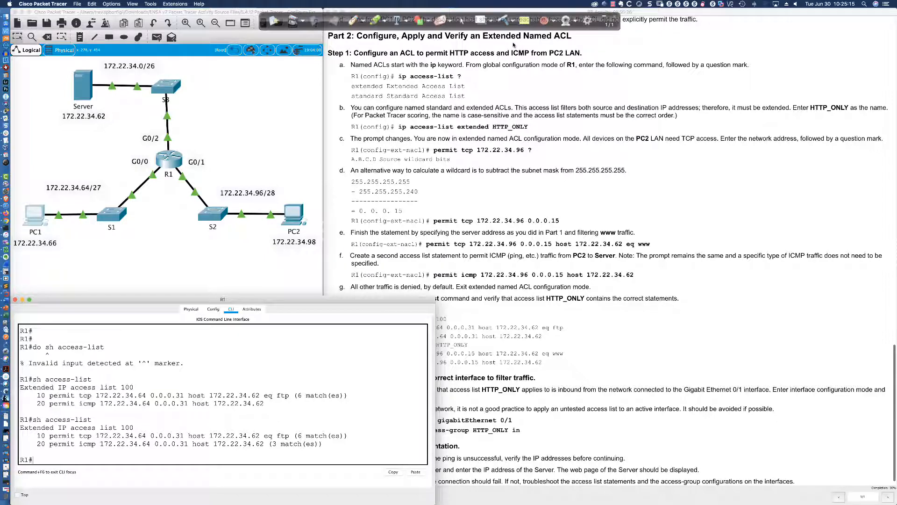
scroll(513, 45, "down", 1)
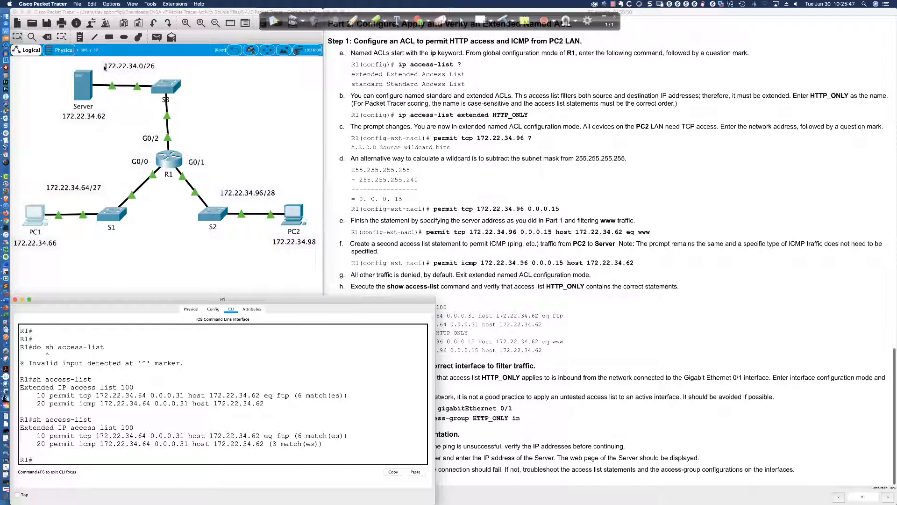
double_click(131, 68)
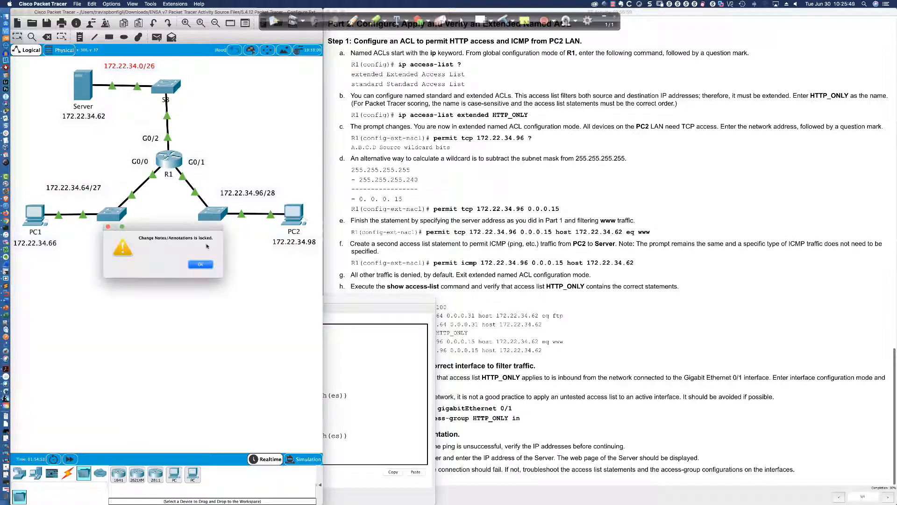
key("Return")
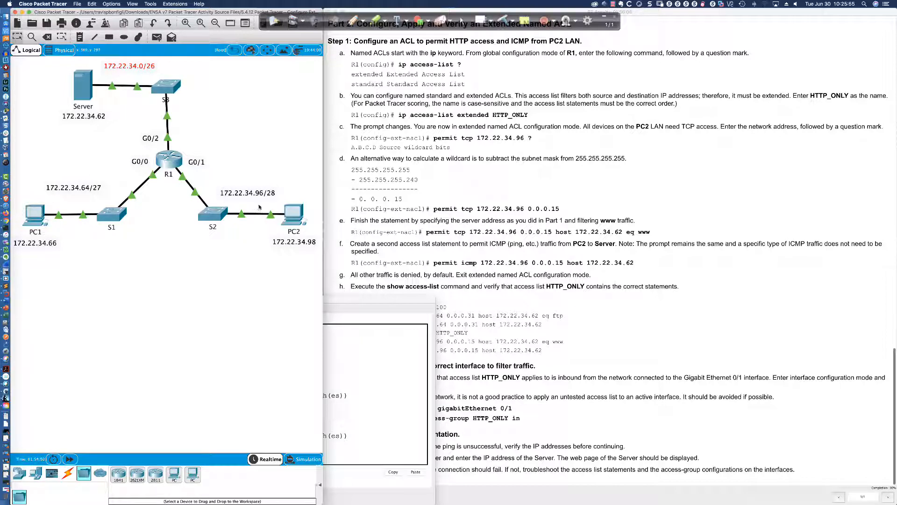
Step: Enter global configuration mode on R1 with conf t, and list the types available for ip access-list
left_click(324, 307)
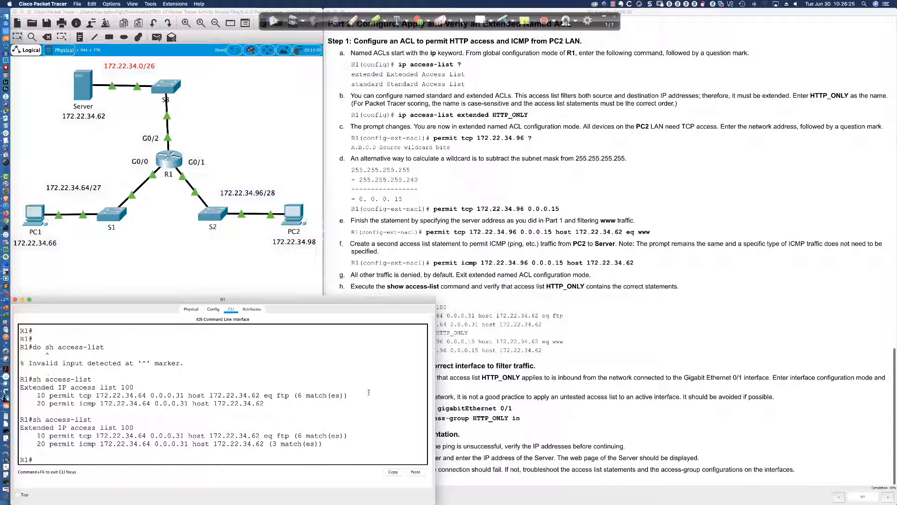
key("Return")
key("Return")
key("Return")
type("conf t")
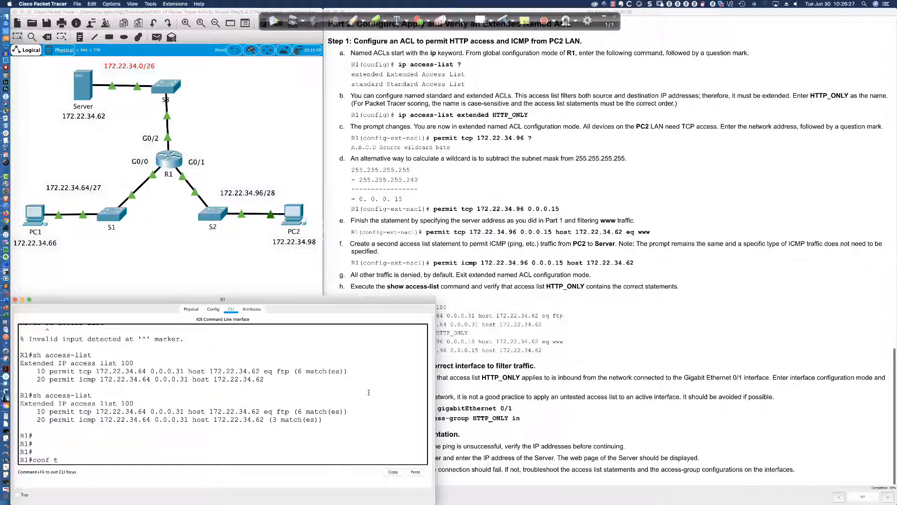
key("Return")
type("ip acc")
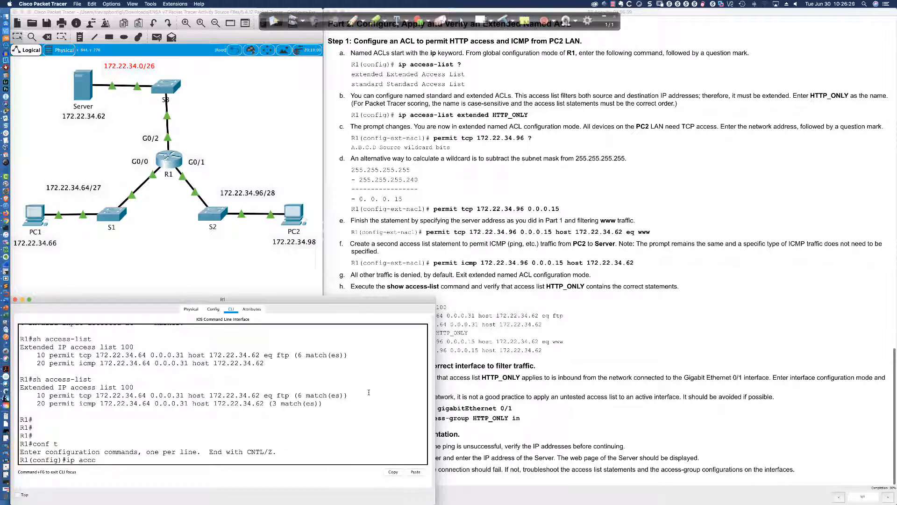
type("ess")
key("Tab")
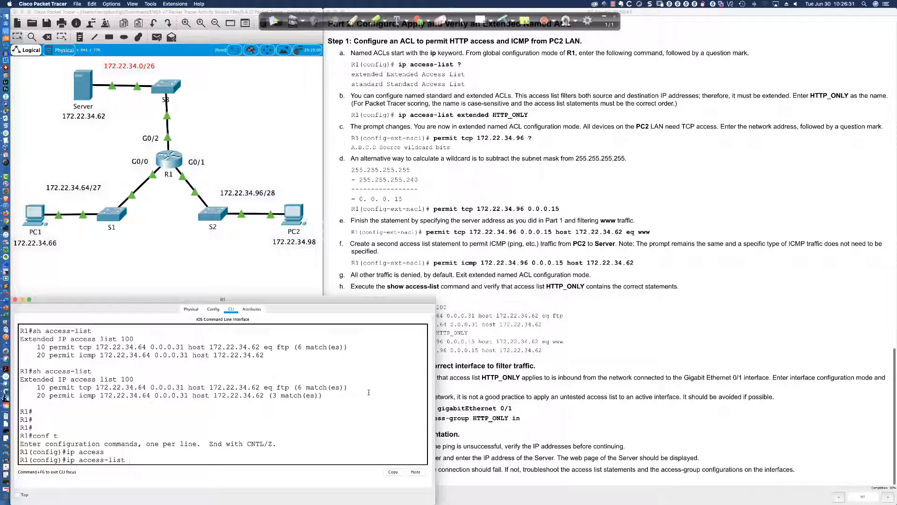
type("?")
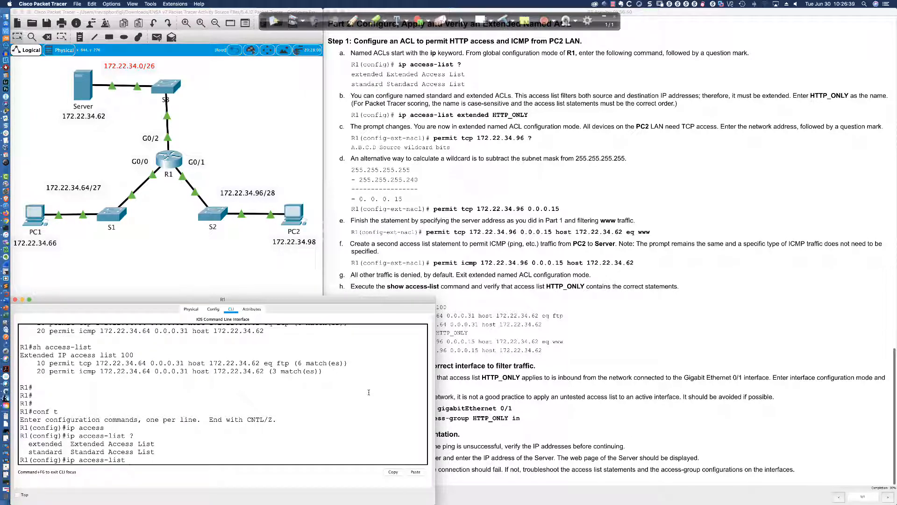
Step: Create the extended named access list HTTP_ONLY on R1, and list the commands available in its configuration mode
type("exte")
key("Tab")
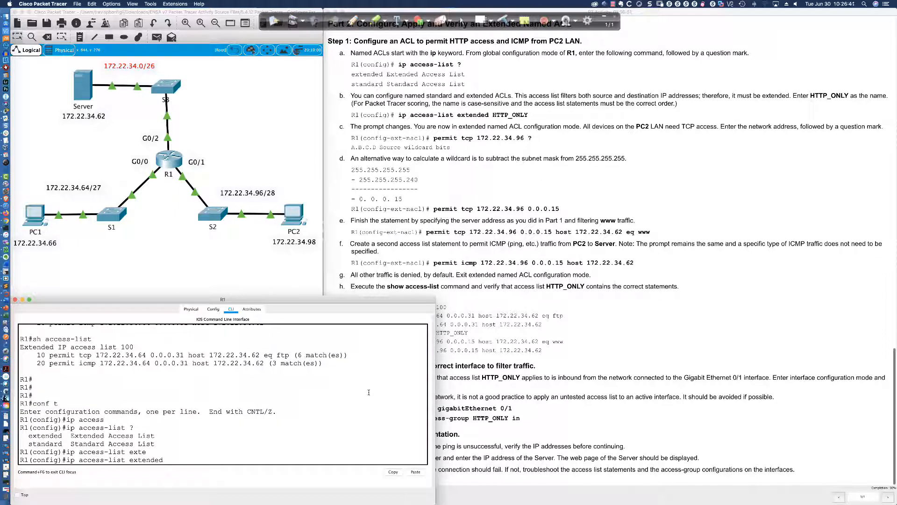
type("HTTP_ONLY ?")
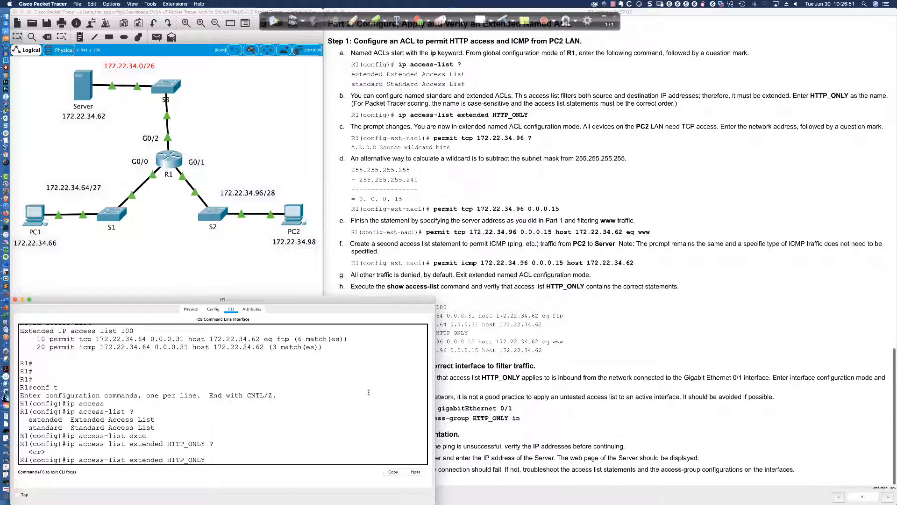
key("Return")
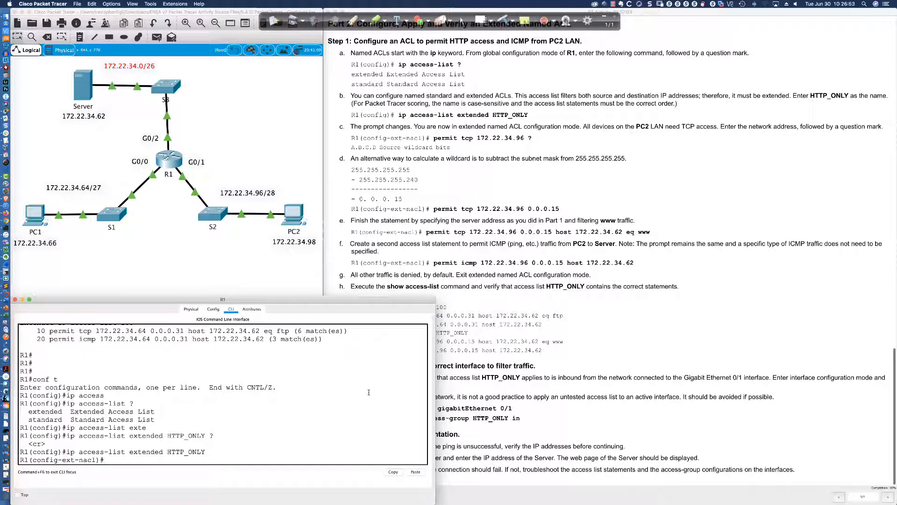
type("?")
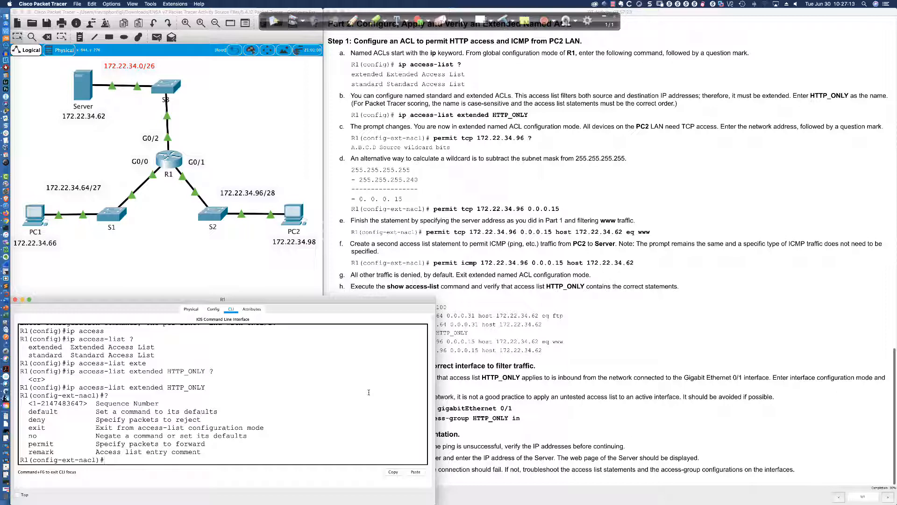
Step: Compose a permit tcp statement from 172.22.34.96 0.0.0.15 to host 172.22.34.62, and list its port-matching options
type("permit tcp")
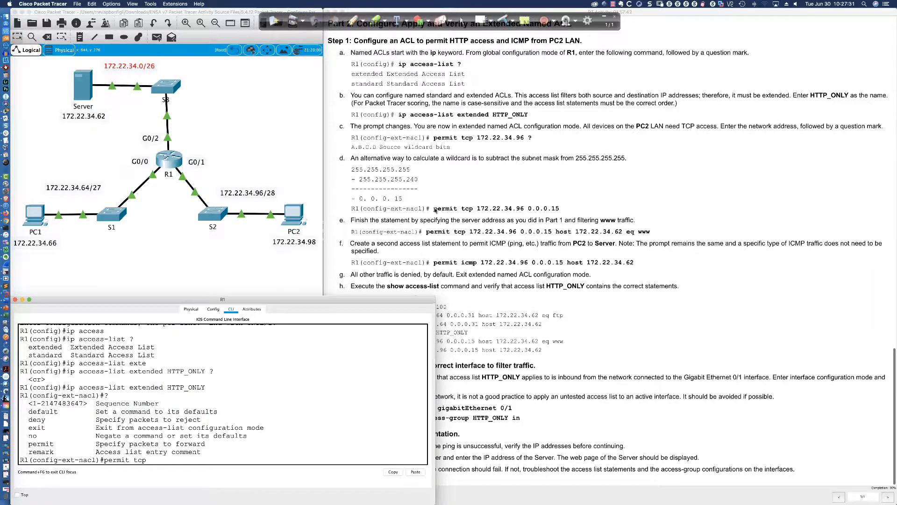
scroll(405, 183, "down", 1)
scroll(404, 183, "up", 1)
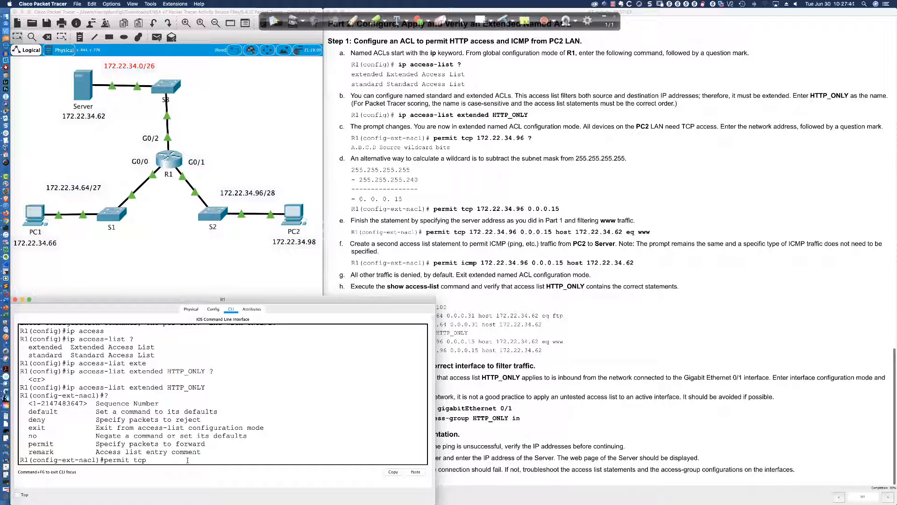
type("172")
type(".22.34")
type(".96")
type(" 0.0.0.")
type("15")
type("hoat")
type(" 17")
type("2.22.34.6")
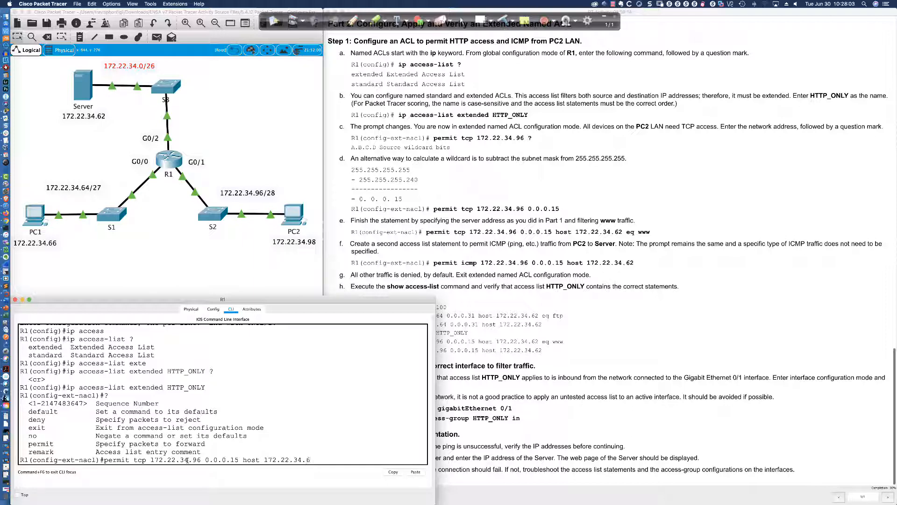
type("2 ?")
type("eq")
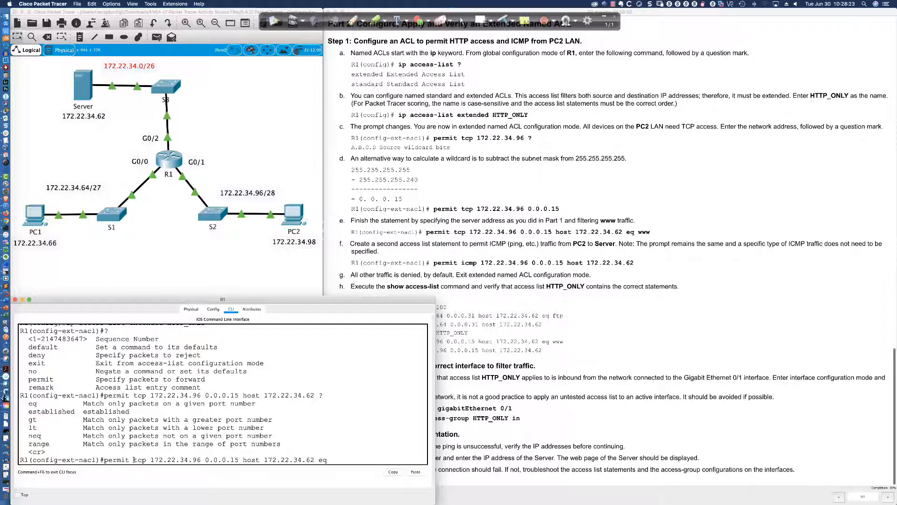
left_click_drag(134, 461, 237, 458)
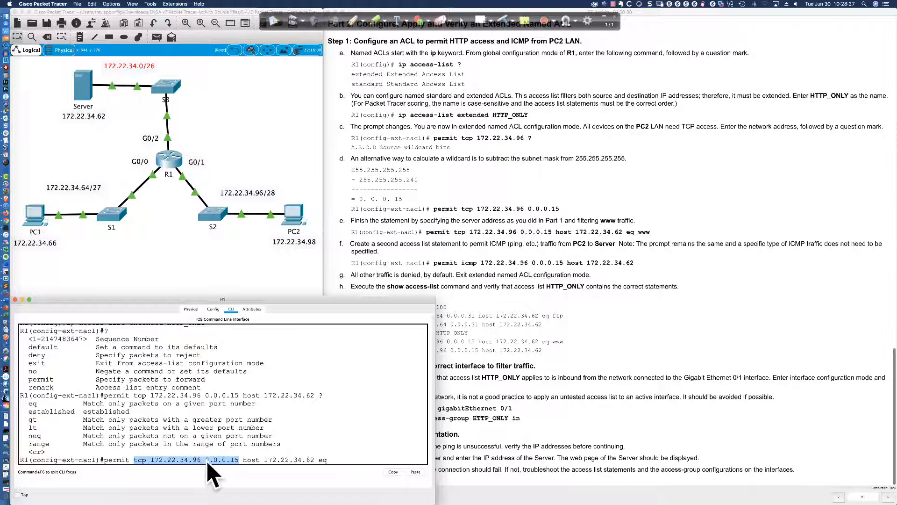
left_click_drag(242, 459, 328, 459)
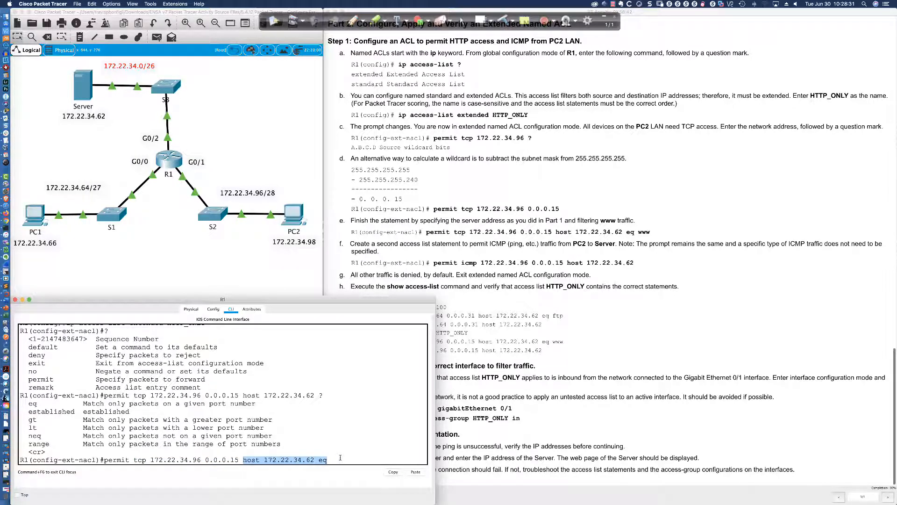
left_click(336, 459)
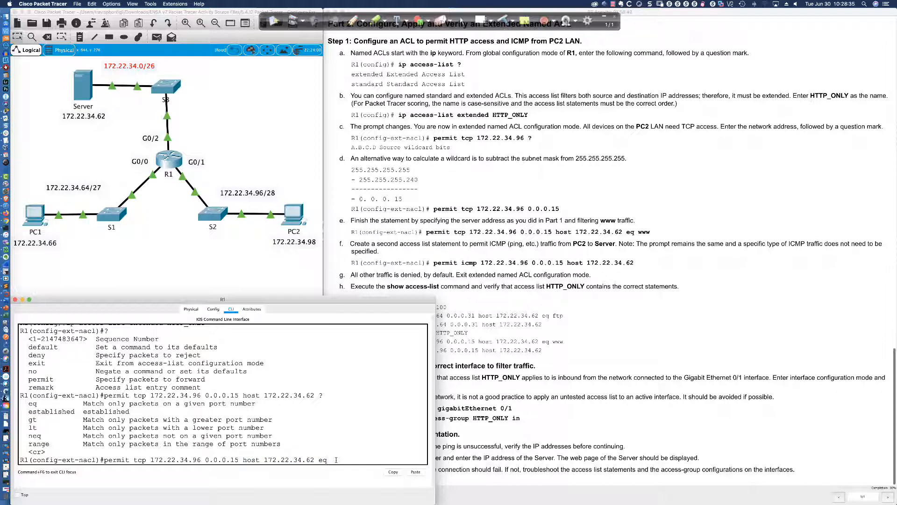
type("www?")
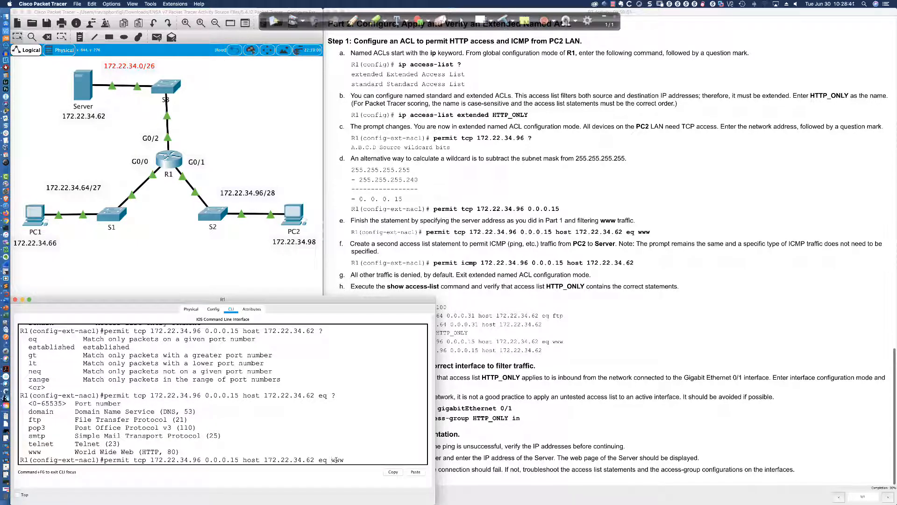
key("BackSpace")
key("BackSpace")
type("80")
key("BackSpace")
key("BackSpace")
type("www")
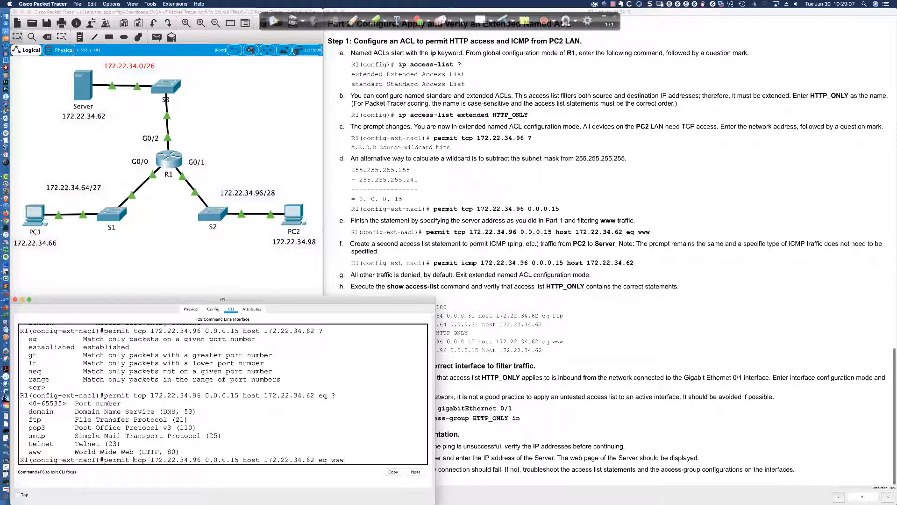
Step: Highlight the source, destination host and port parts of the tcp statement, and submit it to HTTP_ONLY
left_click_drag(135, 460, 241, 460)
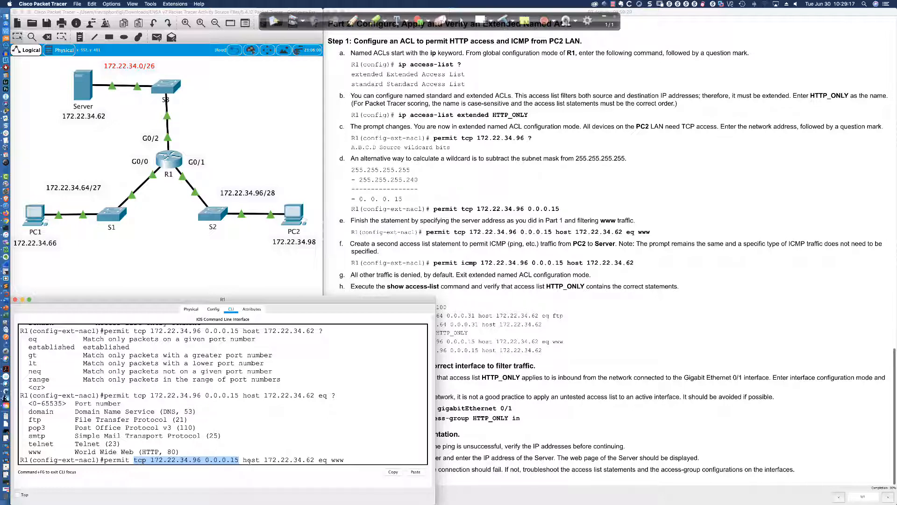
left_click_drag(243, 459, 315, 460)
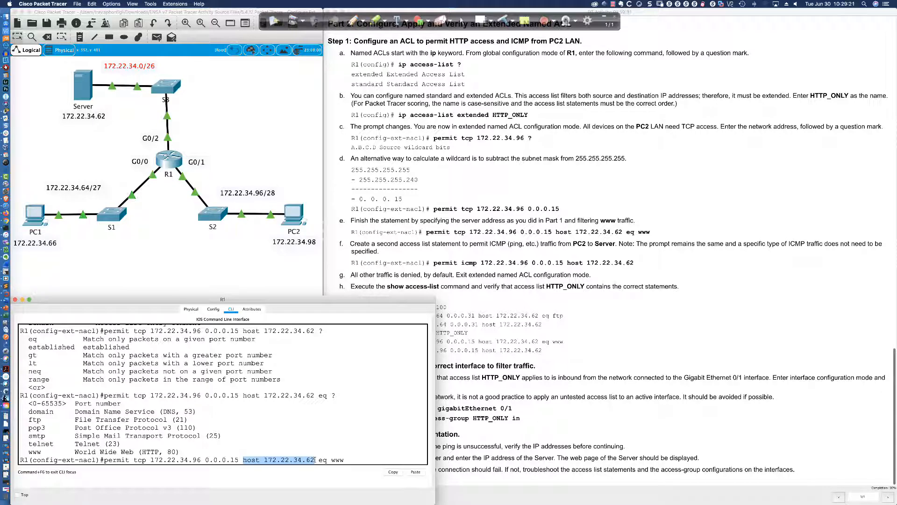
left_click_drag(315, 460, 343, 460)
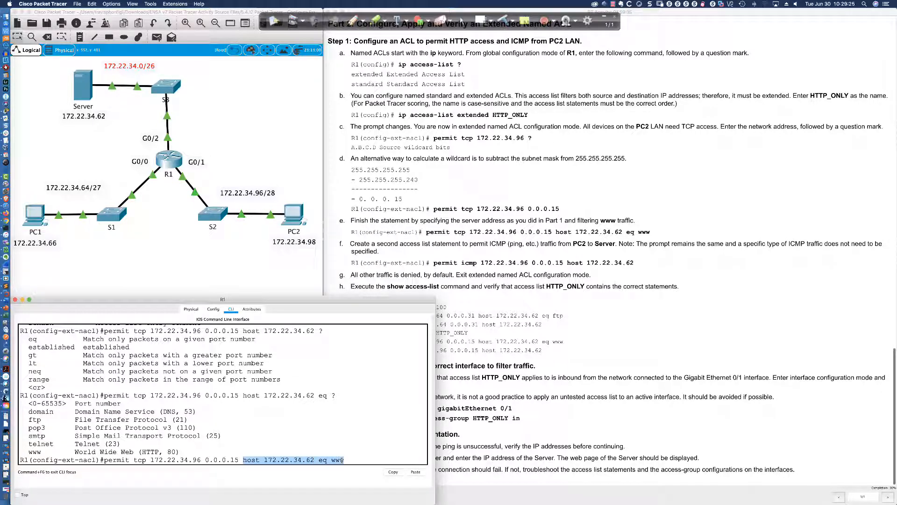
left_click(346, 461)
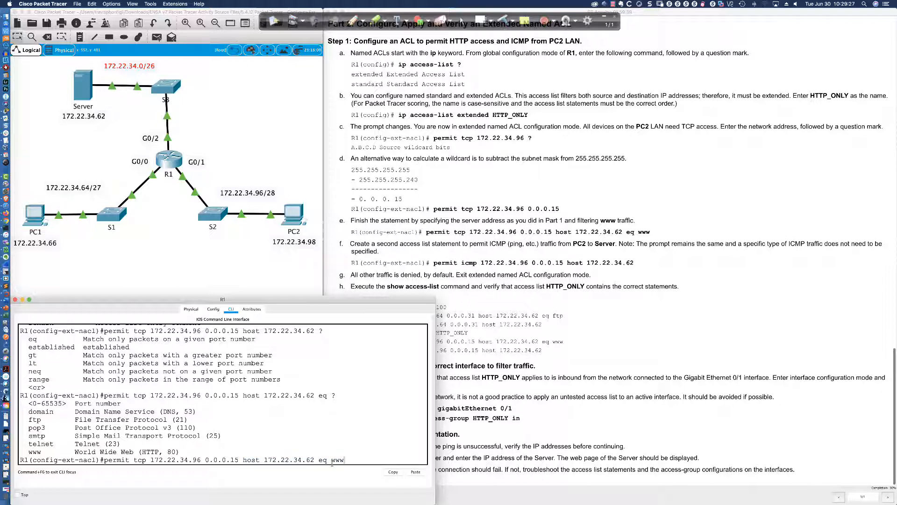
key("Return")
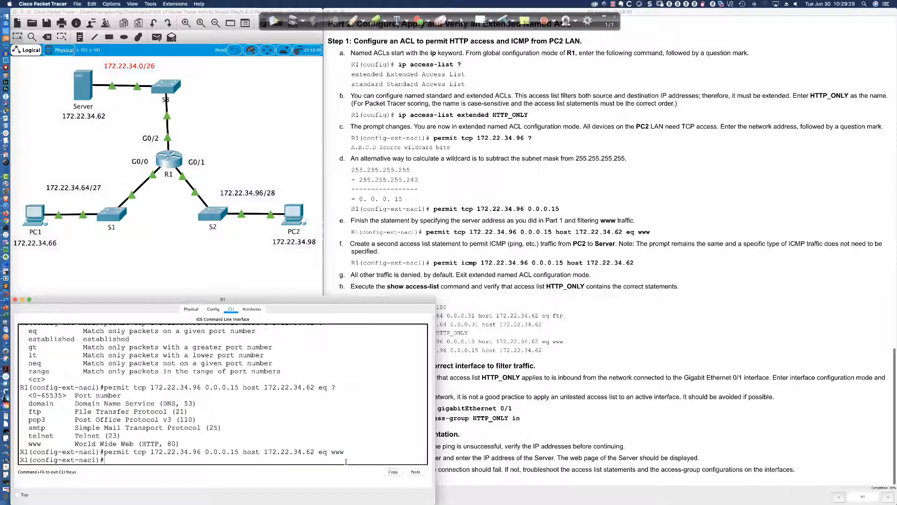
Step: Try to add an entry to HTTP_ONLY permitting icmp from 172.22.34.96 0.0.0.15 to host 172.22.34.62
type("permit icmp 172.22.34.96 0.0.0.15")
type("host ")
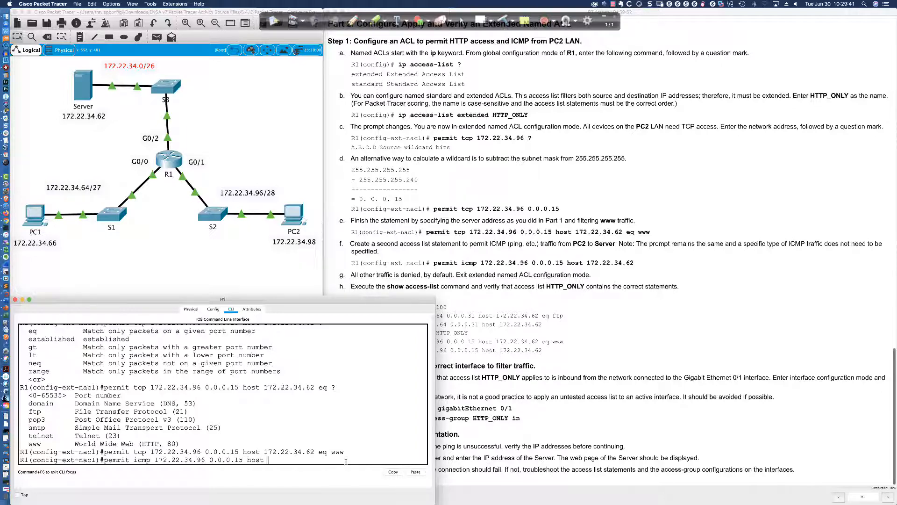
type("172.22.34.62")
key("Return")
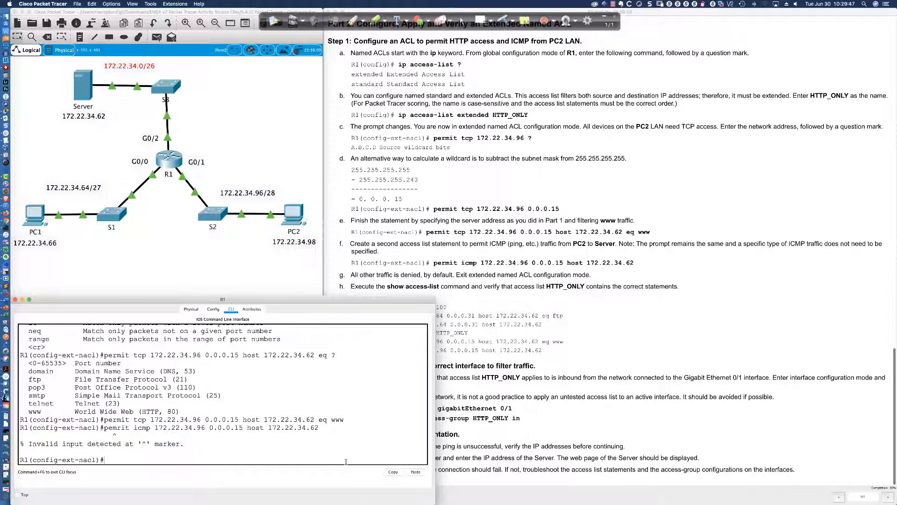
Step: Narrow the R1 window to uncover the instructions, and resubmit the icmp statement with "permit" spelled correctly
left_click_drag(434, 401, 325, 405)
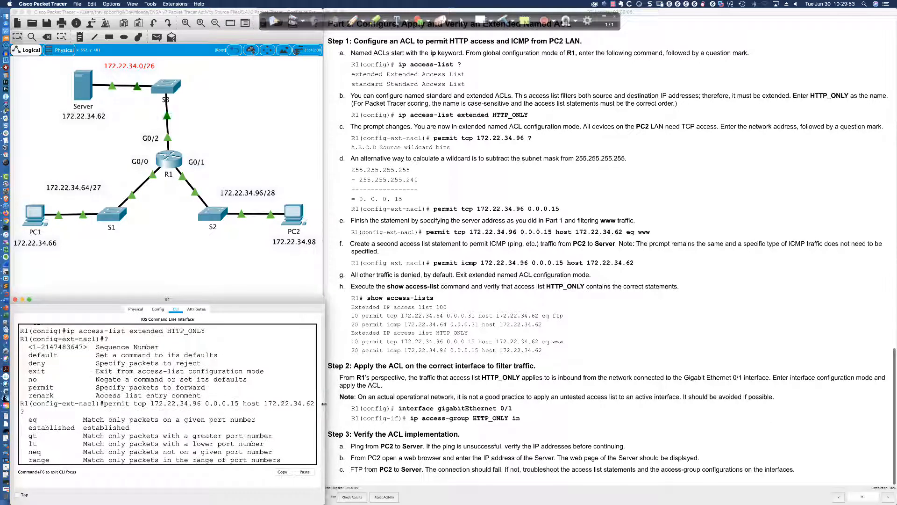
type("eq ?www")
key("Return")
type("pemrit icmp 172.22.34.96 0.0.0.15 host 172.22.34.62")
key("Return")
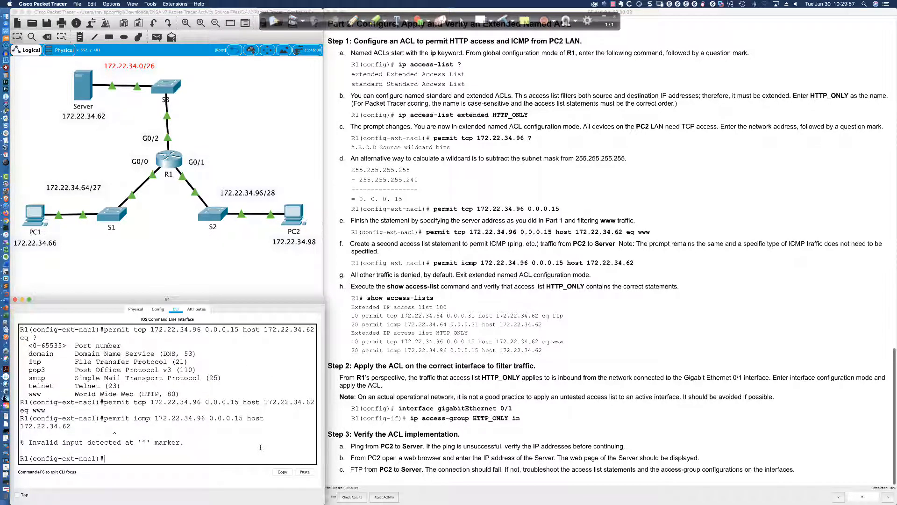
key("Up")
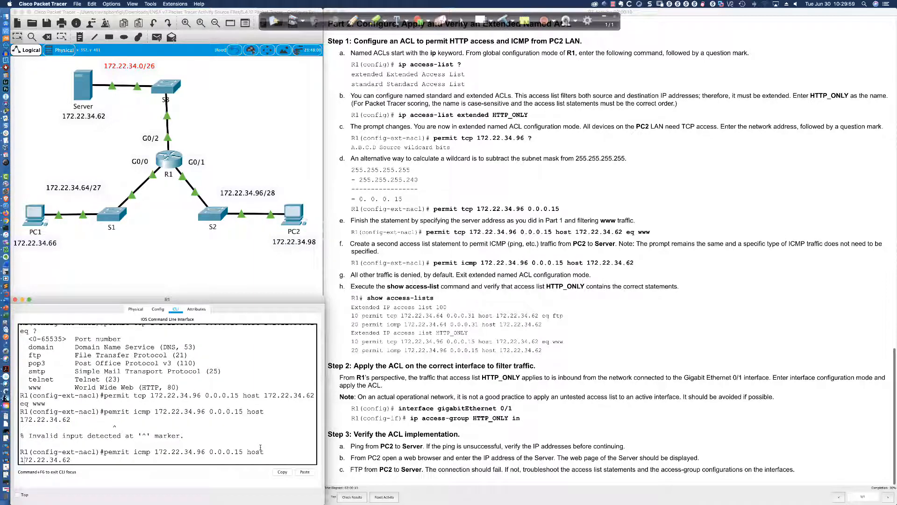
key("Left")
key("Left")
key("Left")
key("Left")
key("Left")
key("Left")
key("Left")
key("Left")
key("Left")
key("Left")
key("Left")
key("Left")
key("Left")
key("Left")
key("BackSpace")
key("BackSpace")
type("rm")
key("Return")
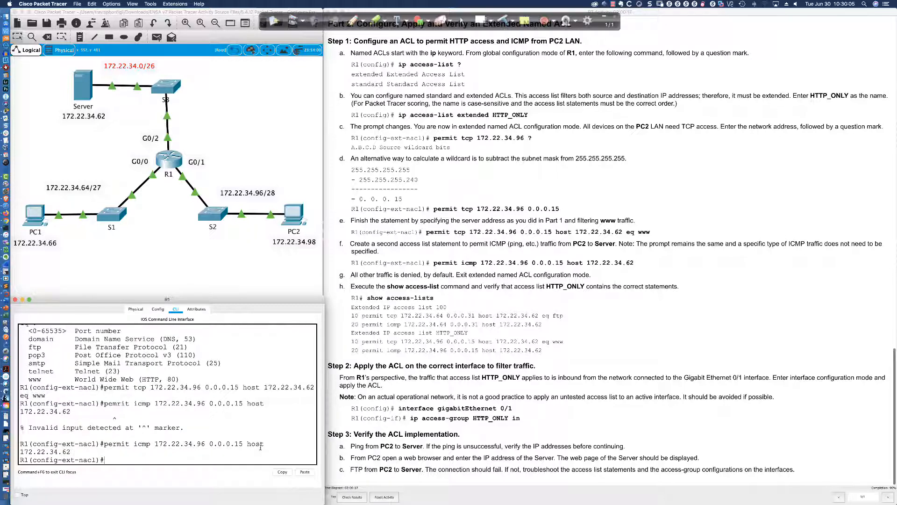
Step: Display R1's access lists from within ACL configuration mode with do sh access-list
key("Return")
key("Return")
key("Return")
key("Return")
key("Return")
type("do sh a")
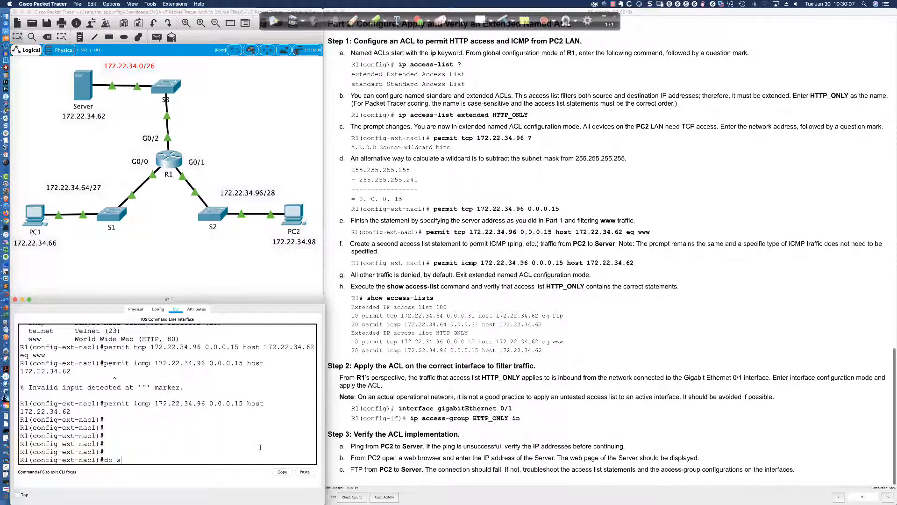
type("ccess-list")
key("Return")
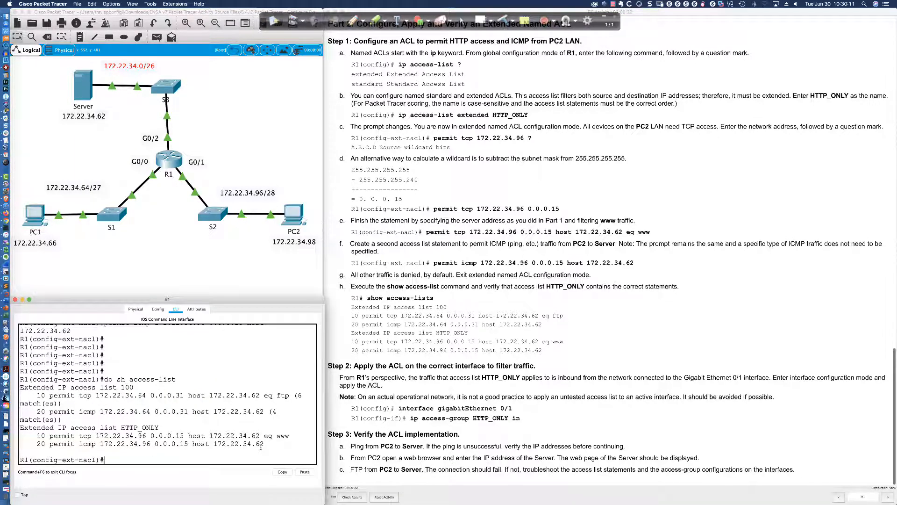
Step: Highlight the HTTP_ONLY entries in the output, including the tcp entry's destination host and www port
left_click_drag(121, 427, 264, 445)
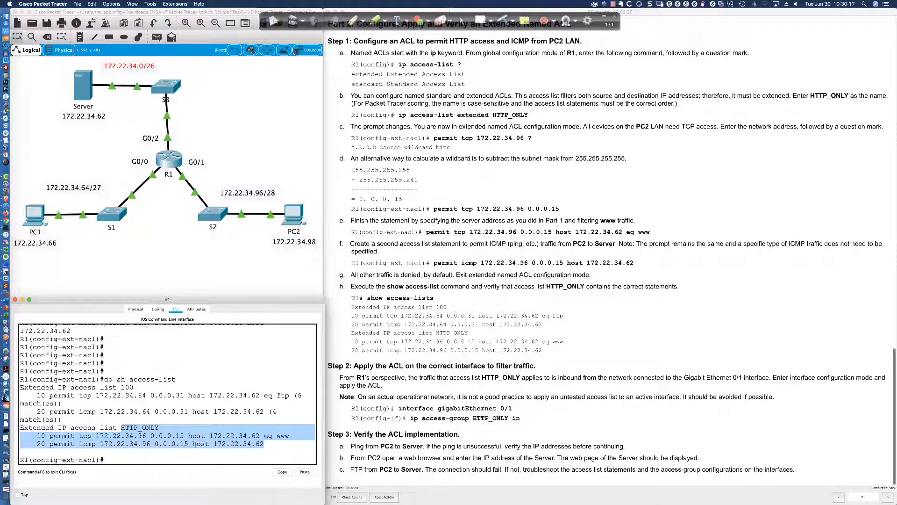
left_click(75, 436)
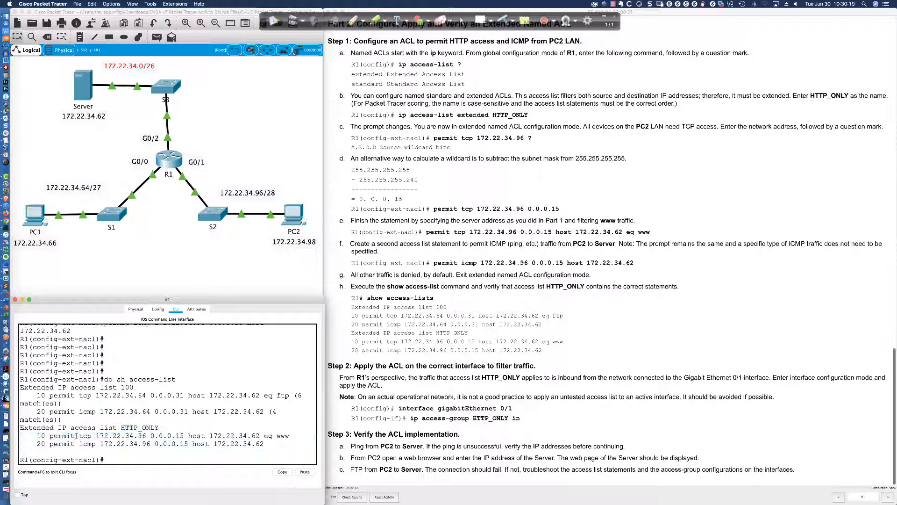
left_click_drag(78, 435, 296, 435)
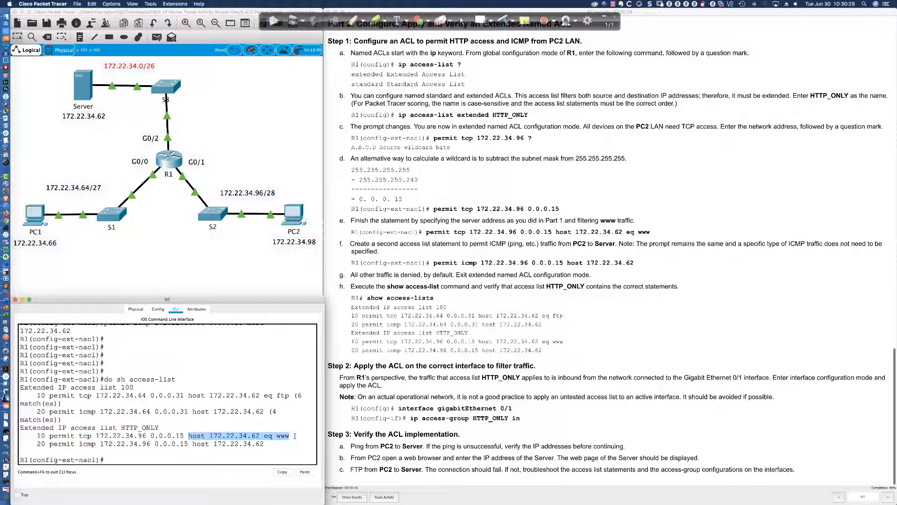
left_click_drag(276, 436, 290, 436)
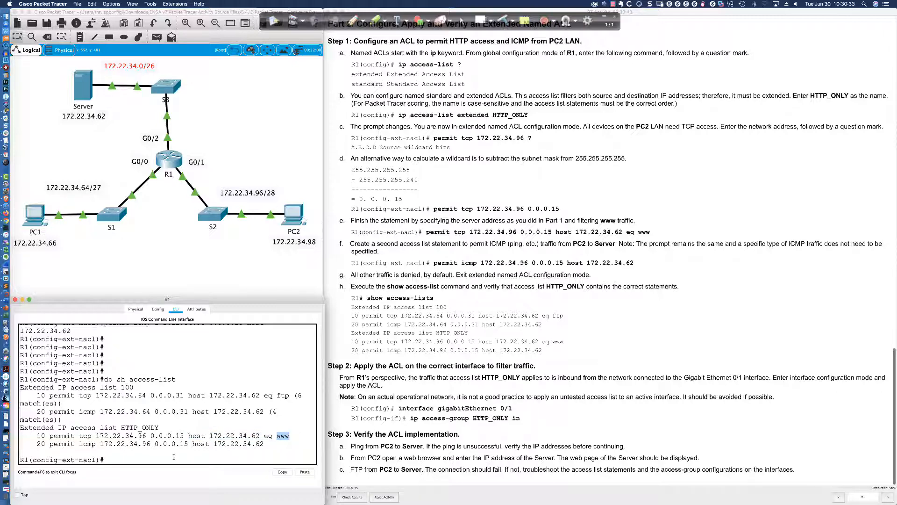
Step: Apply access list HTTP_ONLY inbound on R1's interface gi0/1 with ip access-group
left_click(112, 458)
scroll(373, 304, "down", 1)
scroll(388, 369, "down", 1)
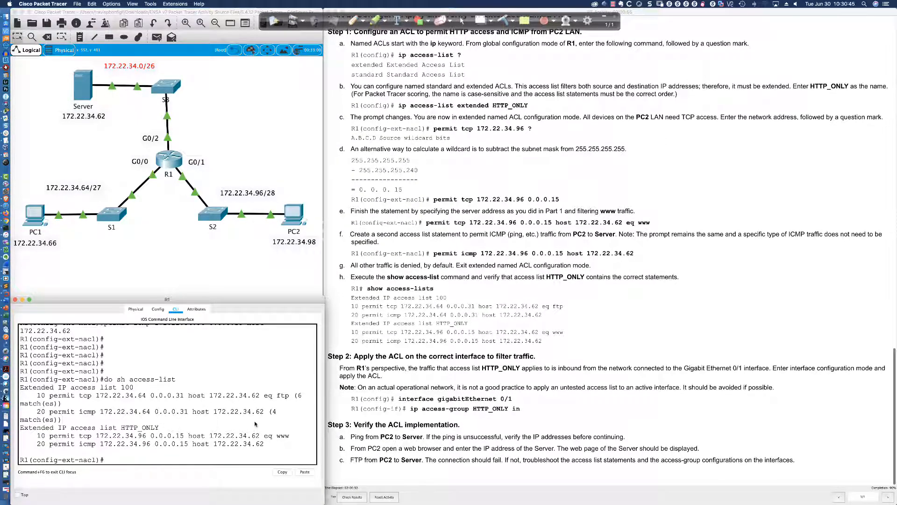
type("int gi0/1")
key("Return")
type("ip acc")
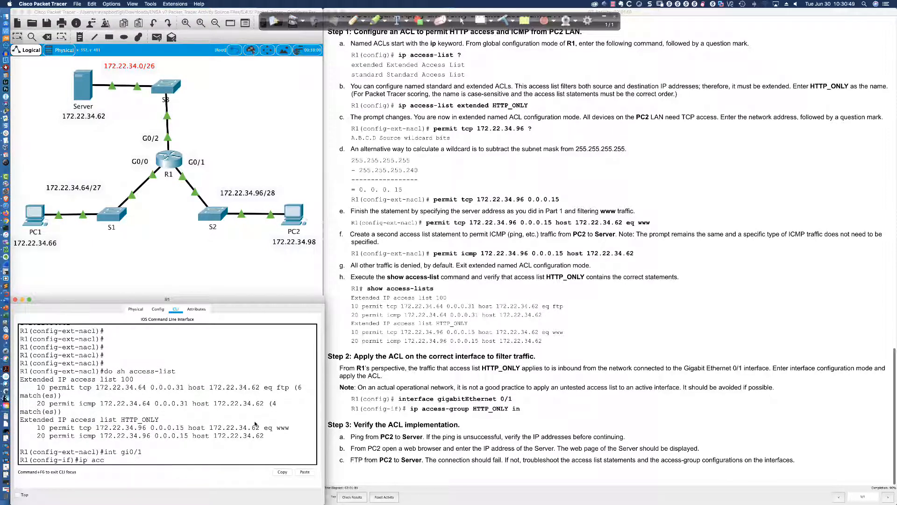
key("Tab")
type("HTTP_ONLY")
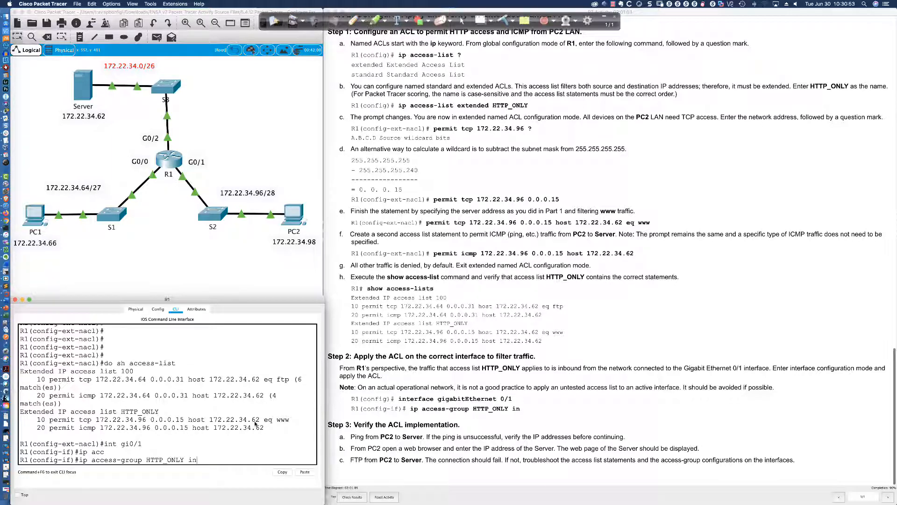
type(" in")
key("Return")
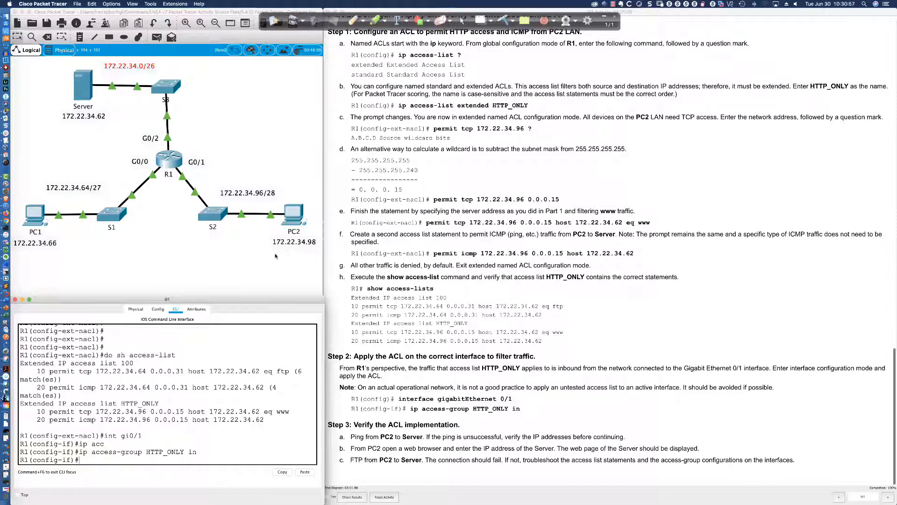
Step: Ping the server at 172.22.34.62 from PC2's command prompt
left_click(290, 222)
type("ping")
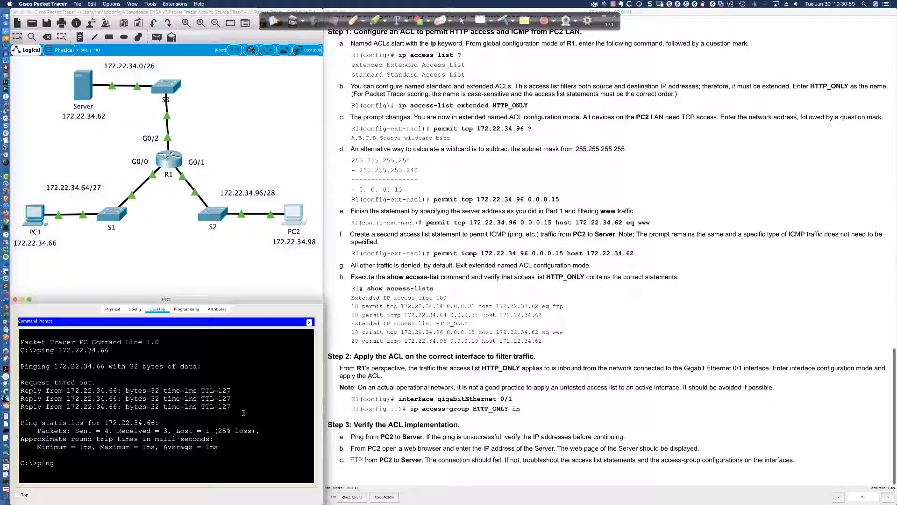
type(" 172.22.34.62")
key("Return")
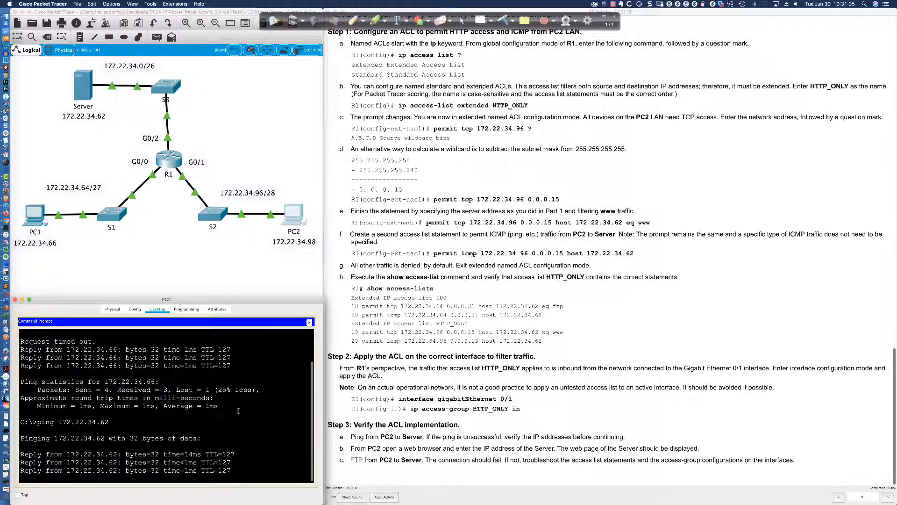
Step: Display R1's access lists with do sh access-list and highlight the HTTP_ONLY icmp entry with its match count
left_click(169, 160)
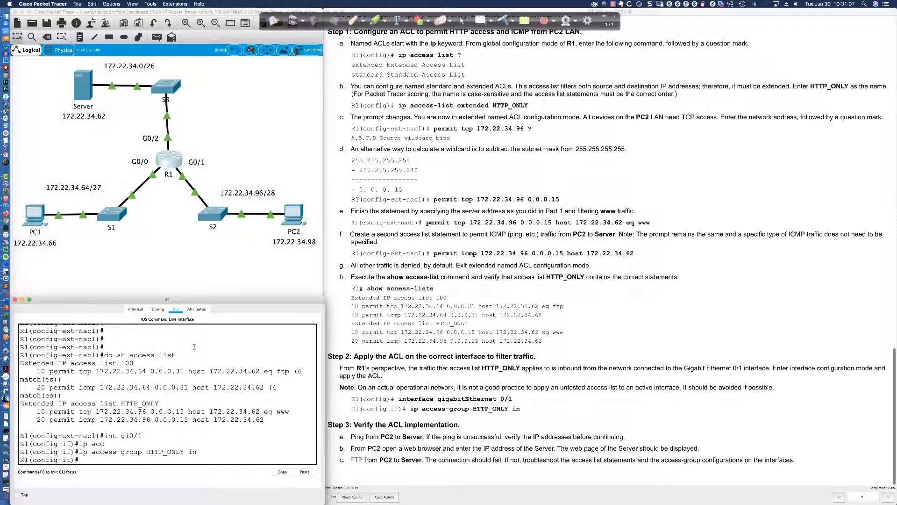
key("Up")
key("Up")
key("Up")
key("Up")
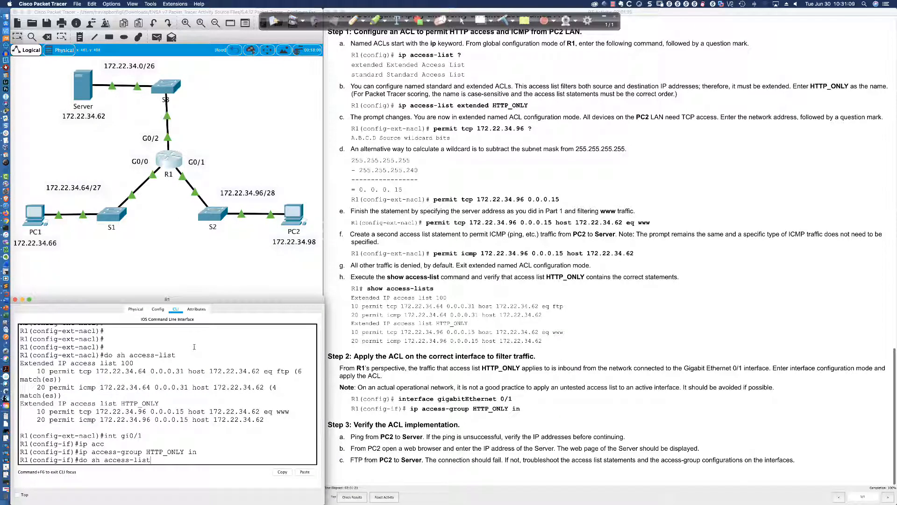
key("Return")
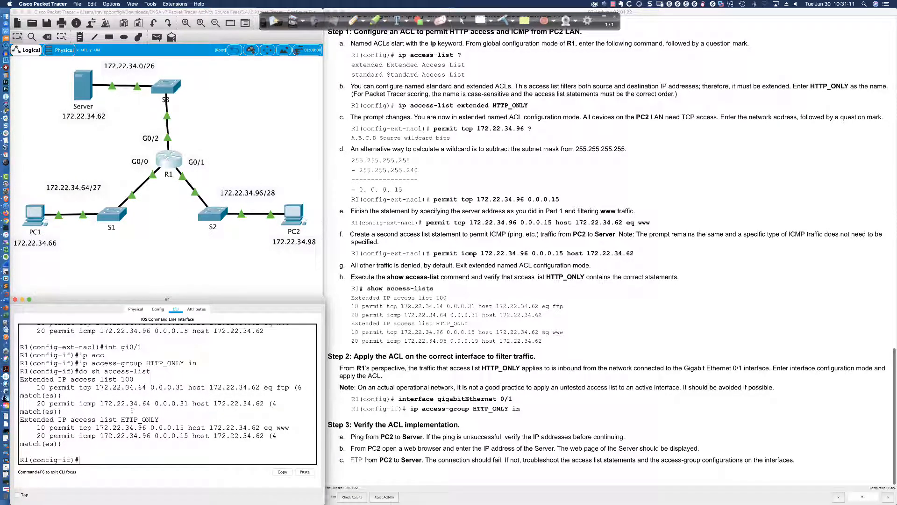
left_click_drag(67, 442, 42, 435)
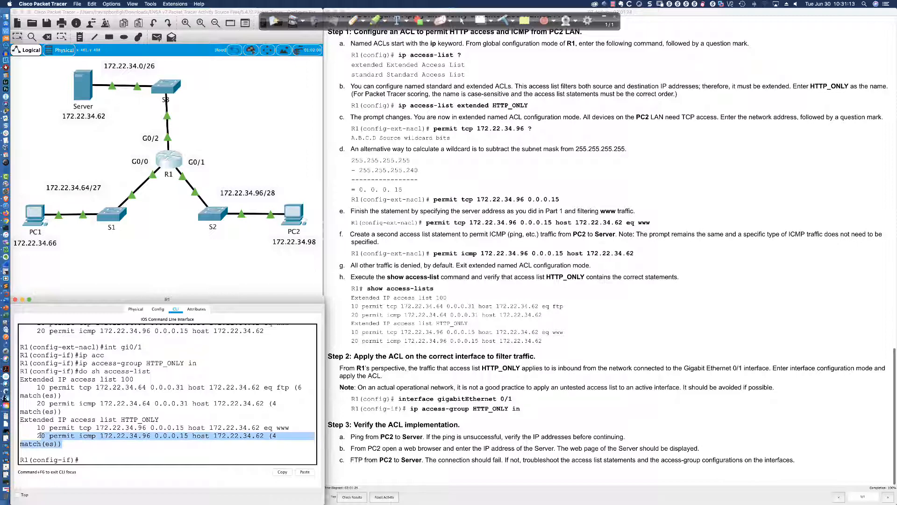
left_click(82, 457)
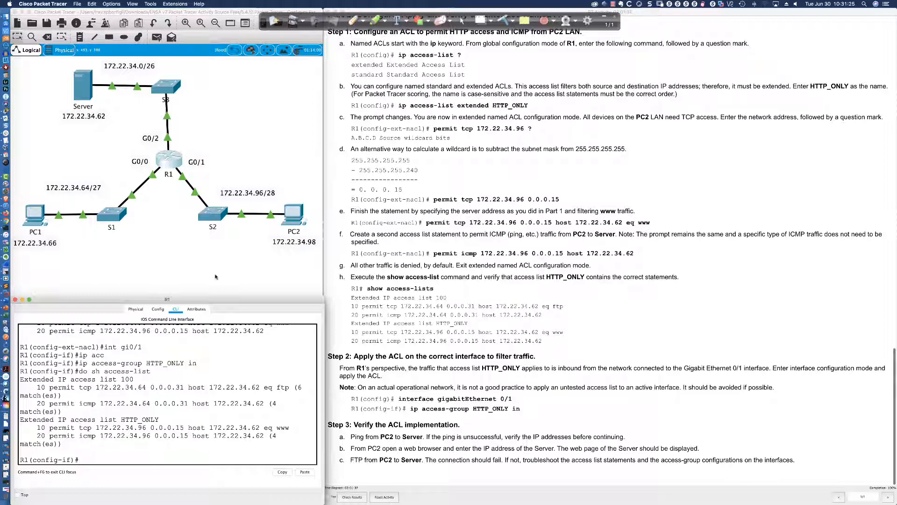
Step: Close PC2's command prompt and load the server's page at 172.22.34.62 in PC2's web browser
left_click(294, 219)
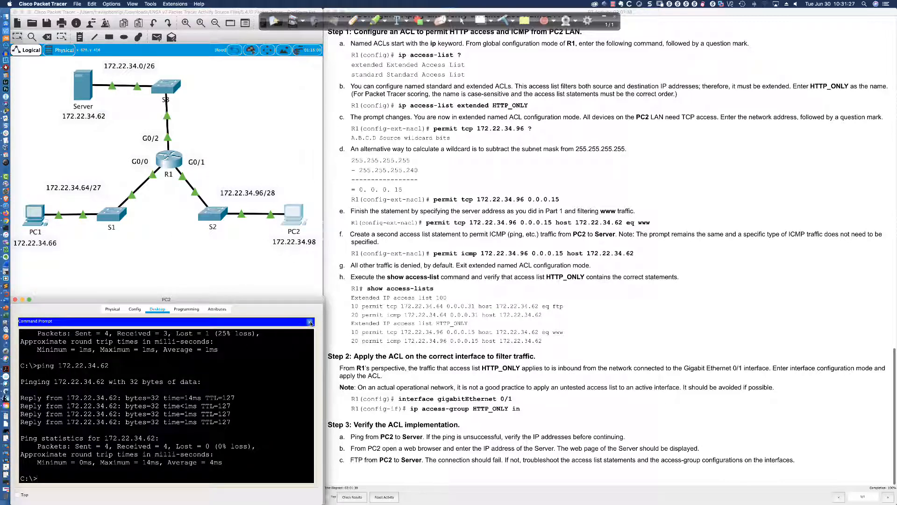
left_click(309, 321)
left_click(172, 340)
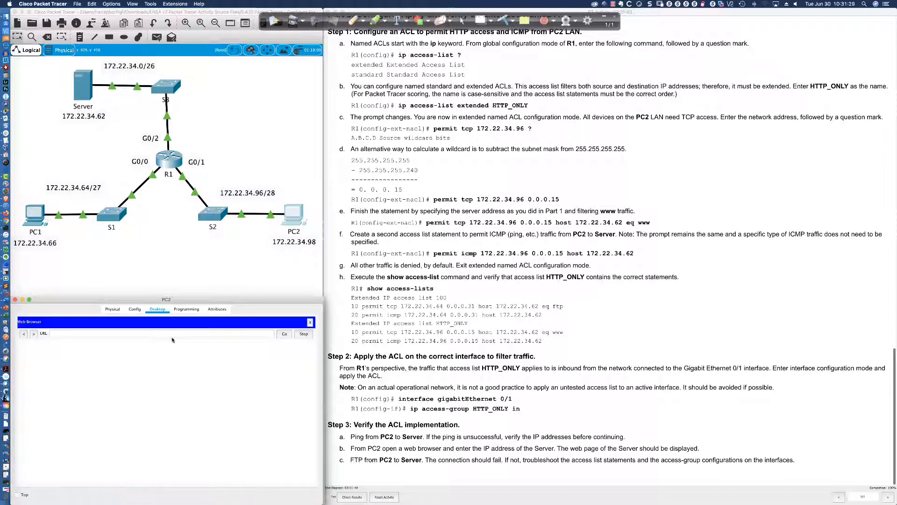
left_click(131, 333)
type("172.")
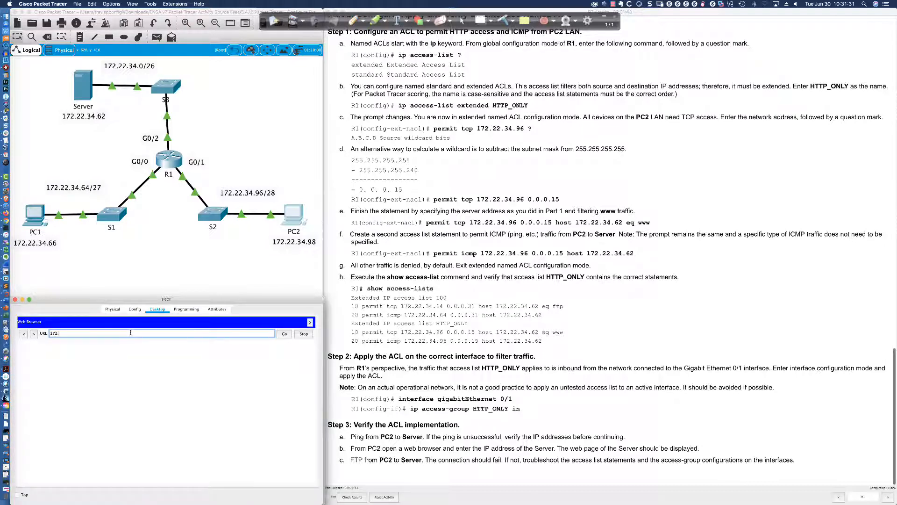
type("22.34.62")
key("Return")
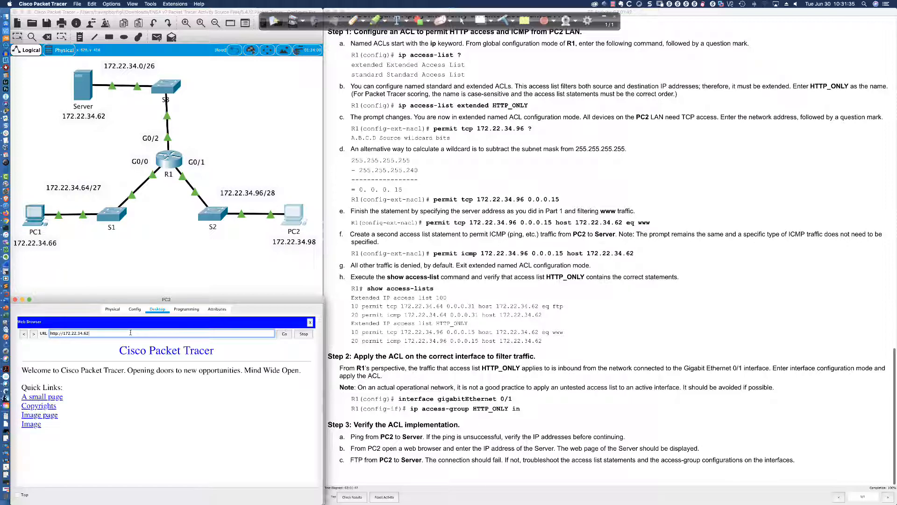
Step: Visit the server site's "A small page" and "Copyrights" links in PC2's browser and look through the license page
left_click(43, 396)
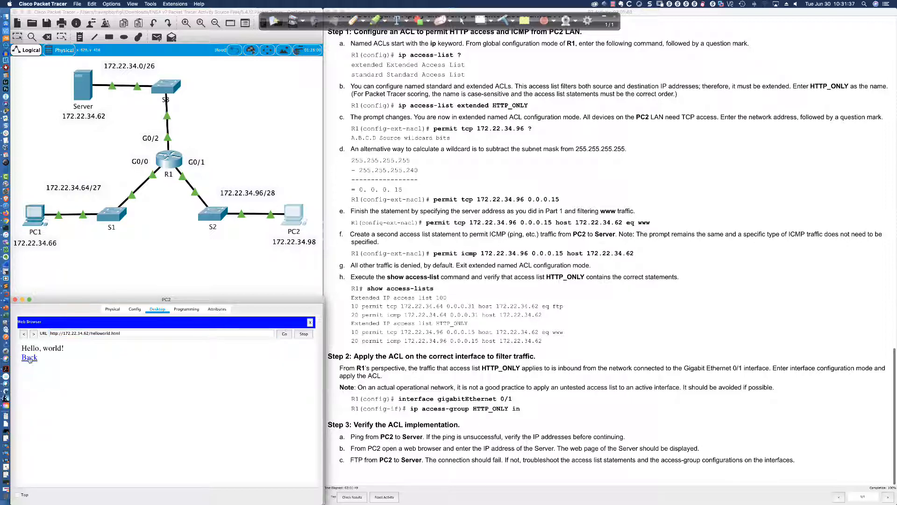
left_click(29, 359)
left_click(41, 406)
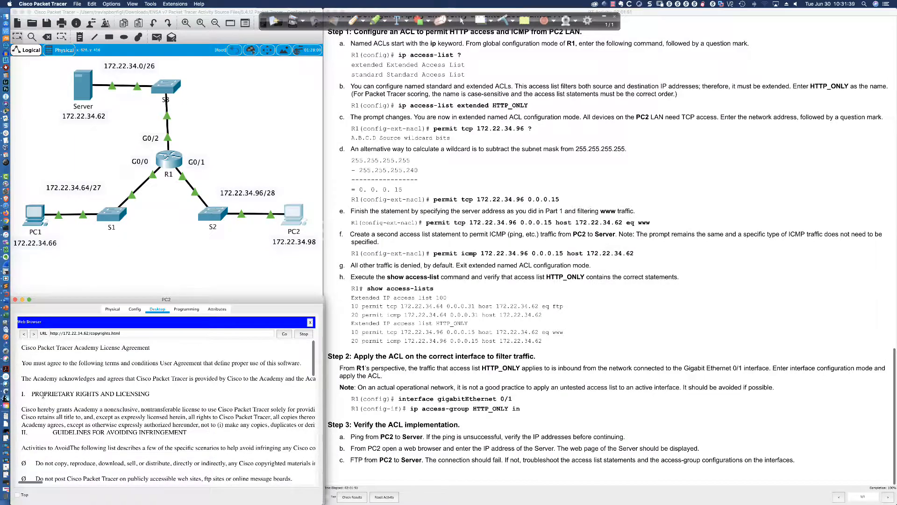
scroll(42, 397, "down", 10)
scroll(43, 388, "up", 10)
Step: Request 172.22.34.62 in PC1's web browser instead of its command prompt, and highlight the response
left_click(35, 218)
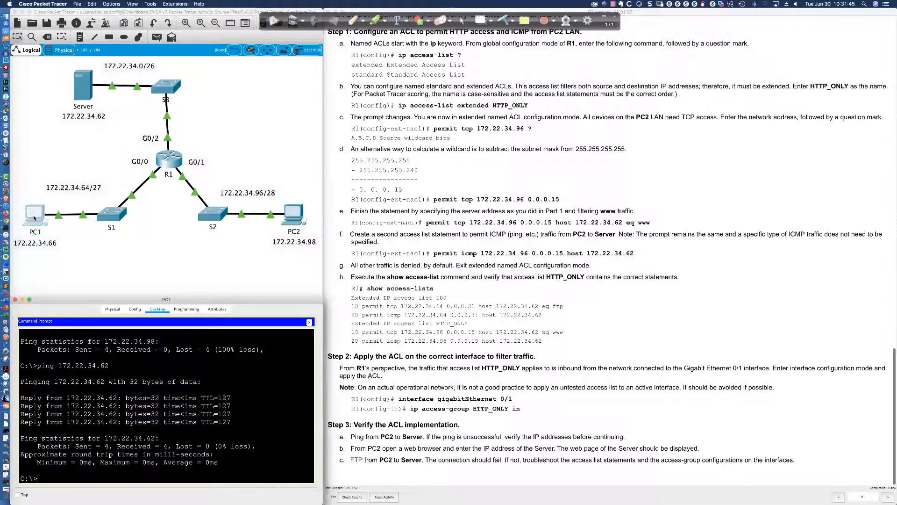
left_click(310, 323)
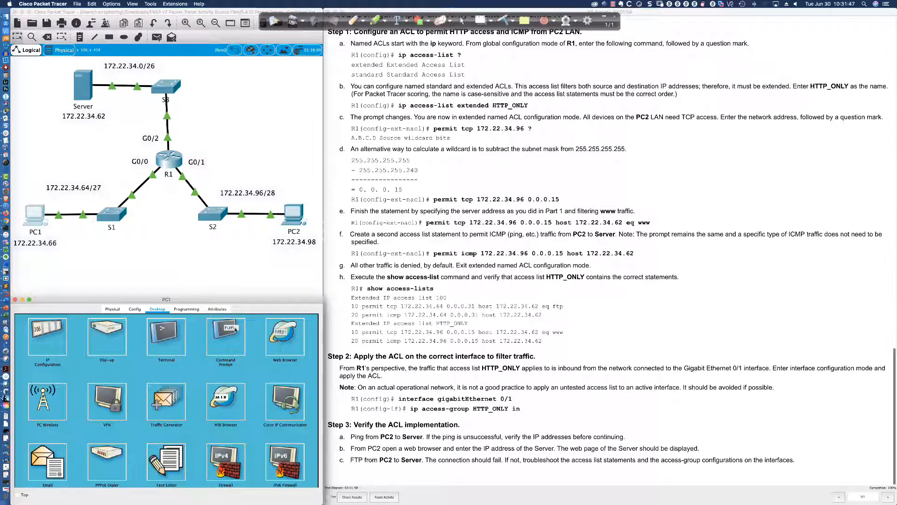
left_click(285, 335)
left_click(124, 334)
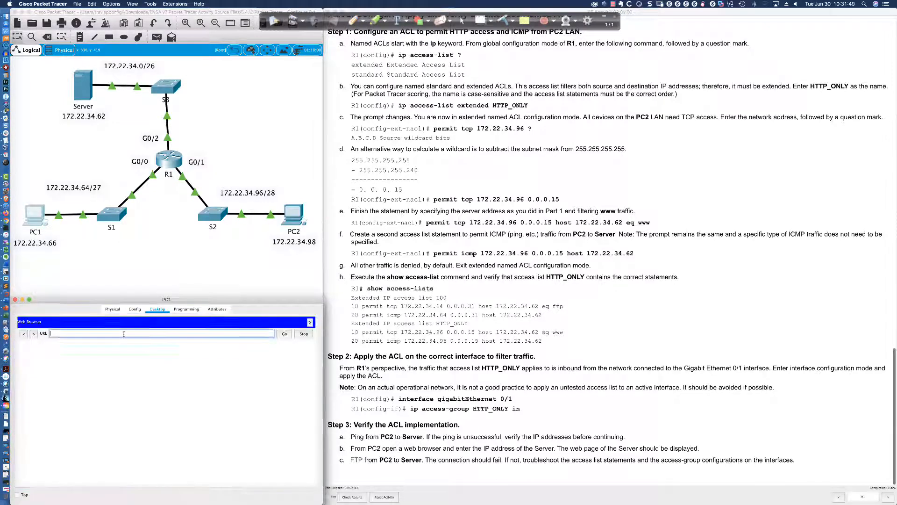
type("172.22.34.62")
key("Return")
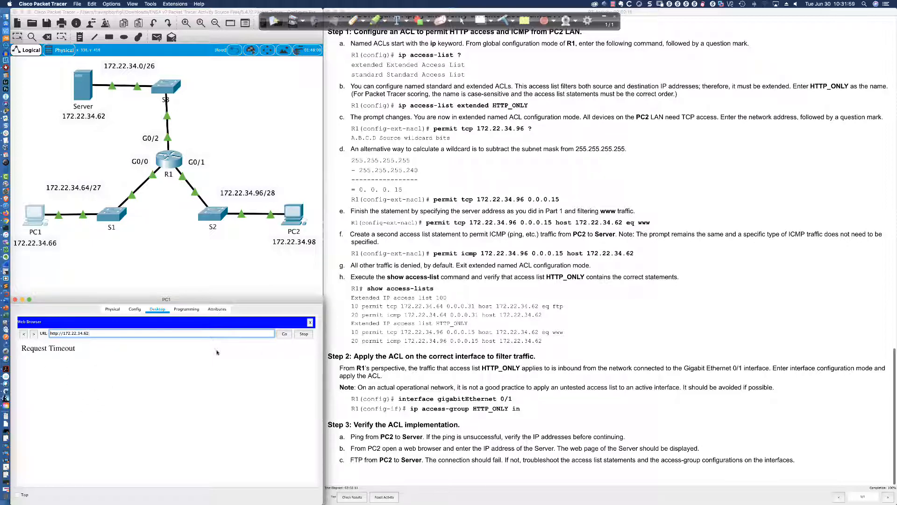
left_click_drag(78, 352, 22, 348)
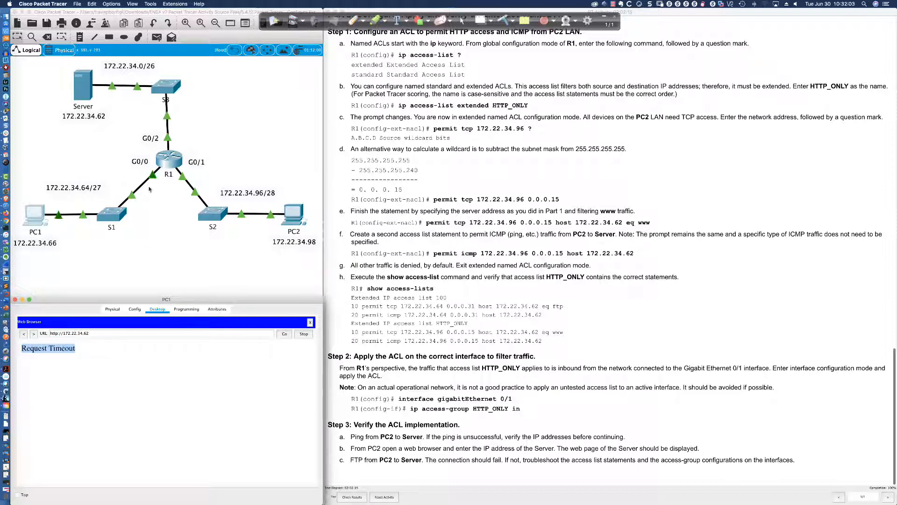
Step: Review the access list output on R1 and highlight the entries of access list 100
left_click(157, 167)
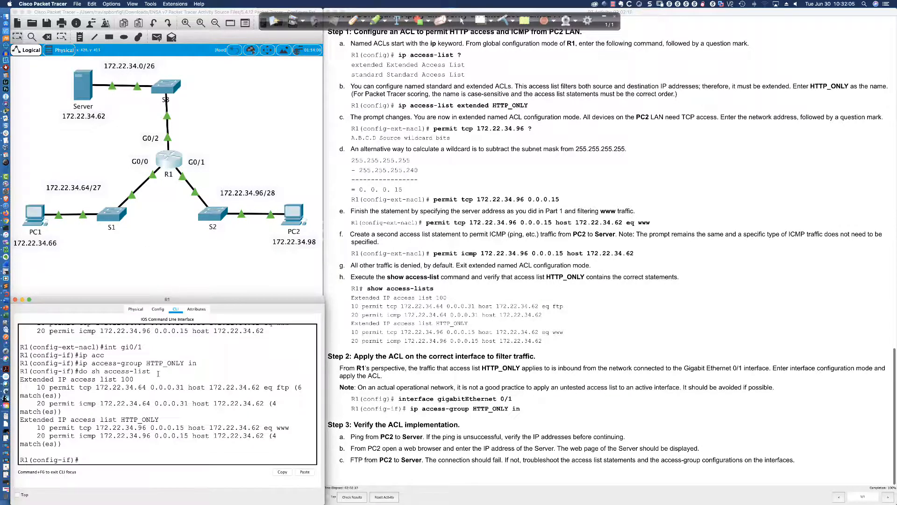
scroll(158, 369, "up", 3)
scroll(157, 369, "up", 3)
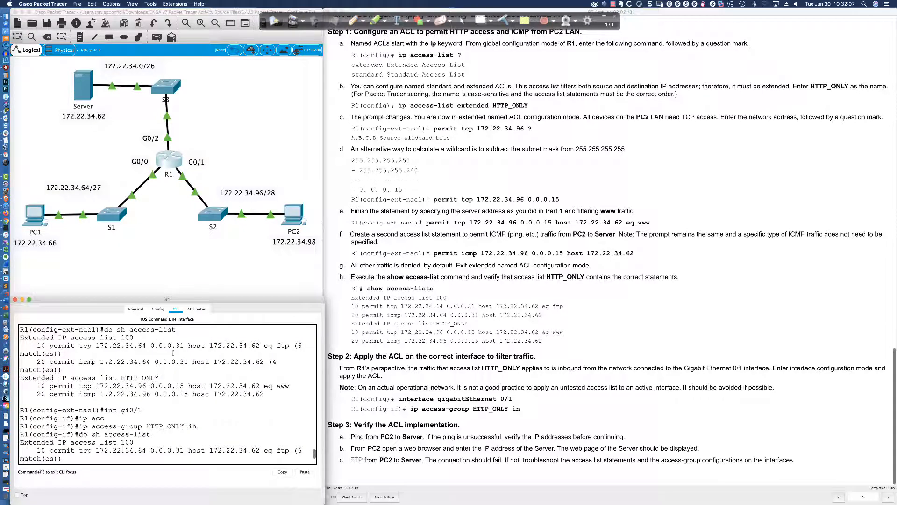
left_click_drag(58, 337, 281, 366)
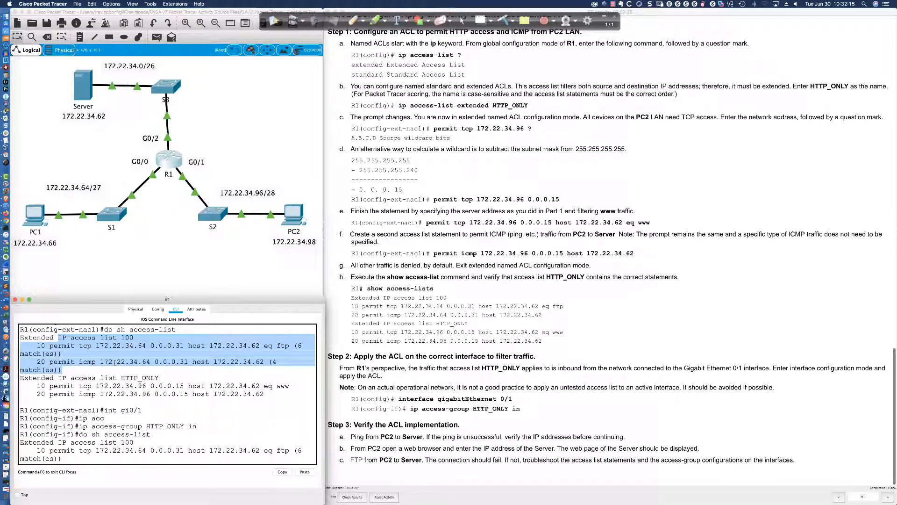
scroll(110, 411, "down", 3)
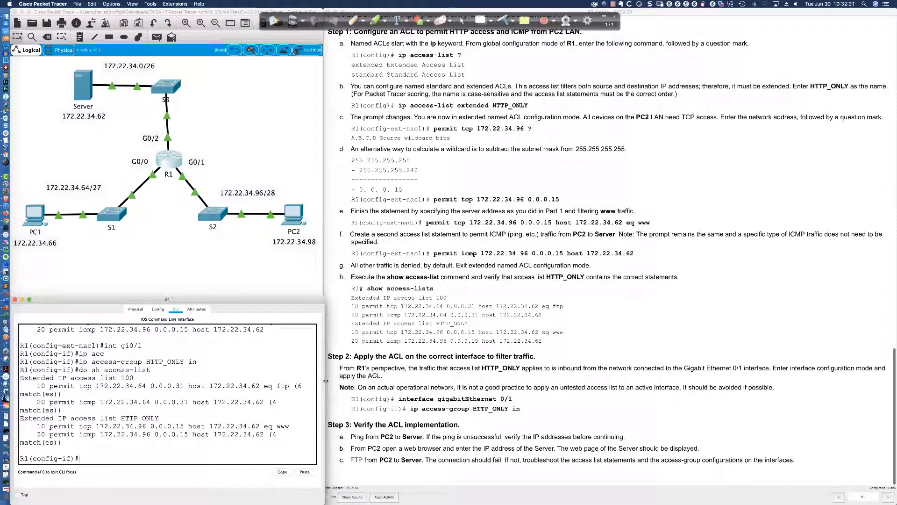
Step: Widen the R1 window and display the access lists again with do sh access-list
left_click_drag(326, 380, 466, 457)
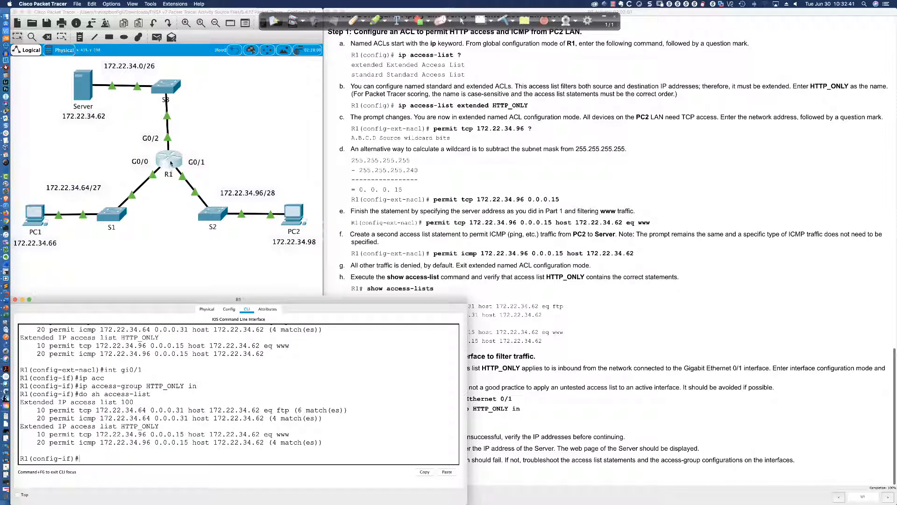
key("Up")
key("Up")
key("Down")
key("Return")
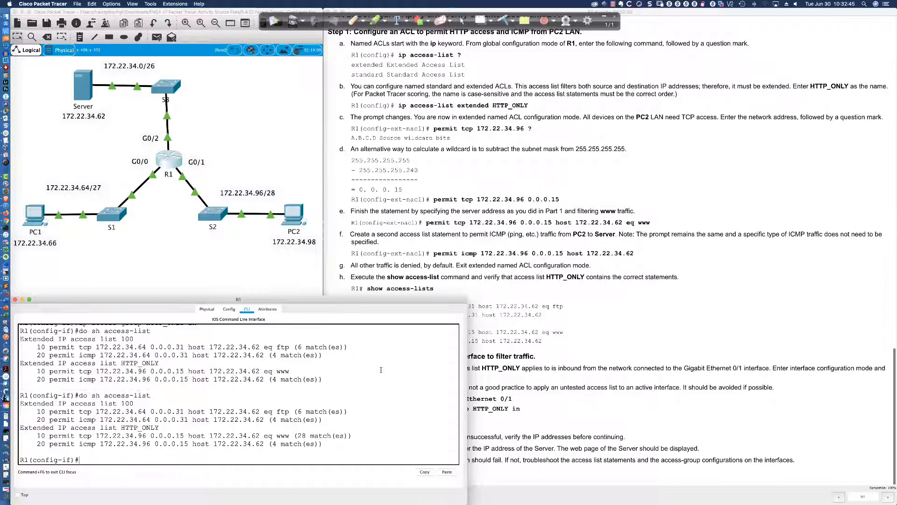
Step: Leave interface configuration on R1 and enter extended access list 100 with ip access-list extended 100
type("exit")
key("Return")
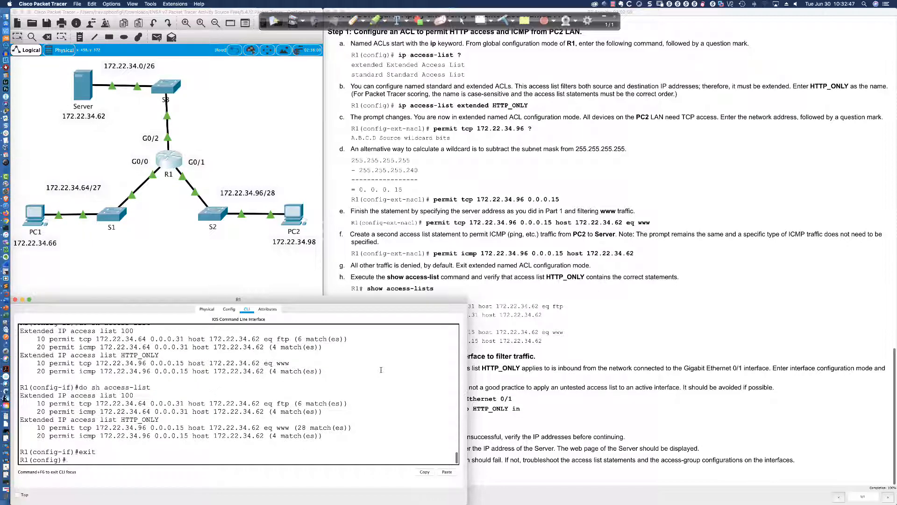
type("ip access0list")
key("BackSpace")
key("BackSpace")
key("BackSpace")
key("BackSpace")
type("list s")
key("BackSpace")
type("ex")
key("Tab")
type("l00")
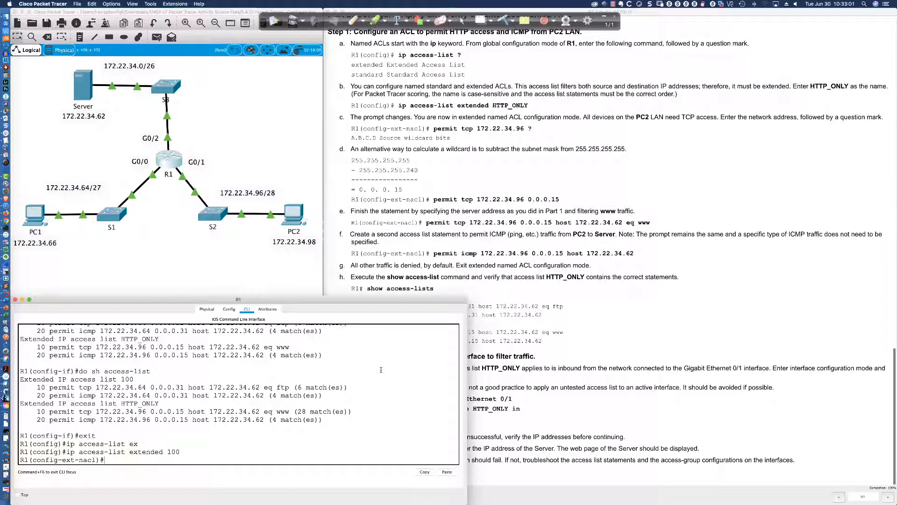
Step: List the protocols available for a deny statement, and add entry 900 deny ip any any to access list 100
type("900 deny ")
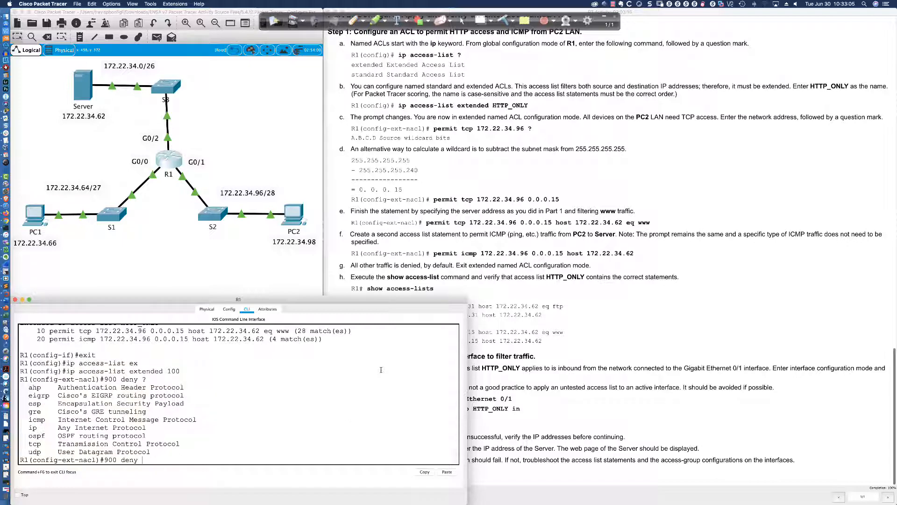
type("?ip")
type("any any")
key("Return")
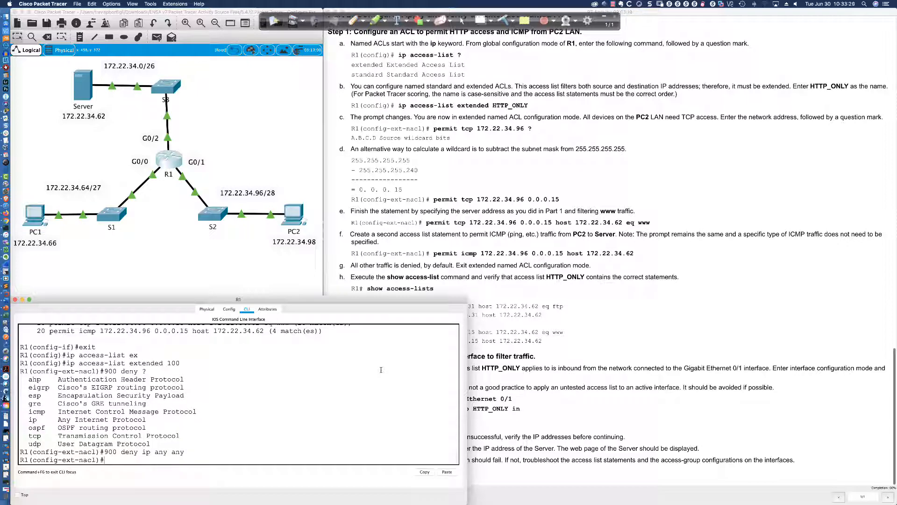
Step: Enter extended access list HTTP_ONLY and add entry 900 deny ip any any
type("ip access-list extended HTTP_ONLY")
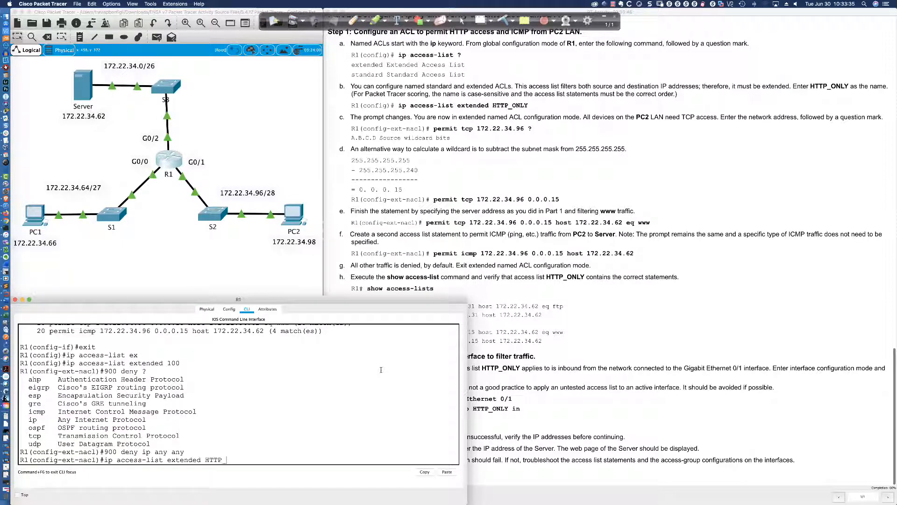
key("Return")
type("90")
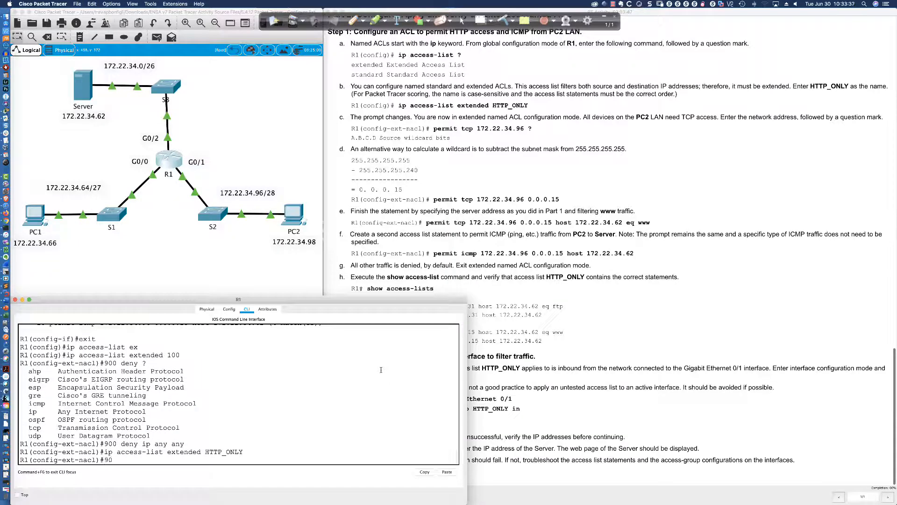
type("0 deny ip any any")
key("Return")
key("Return")
key("Return")
key("Return")
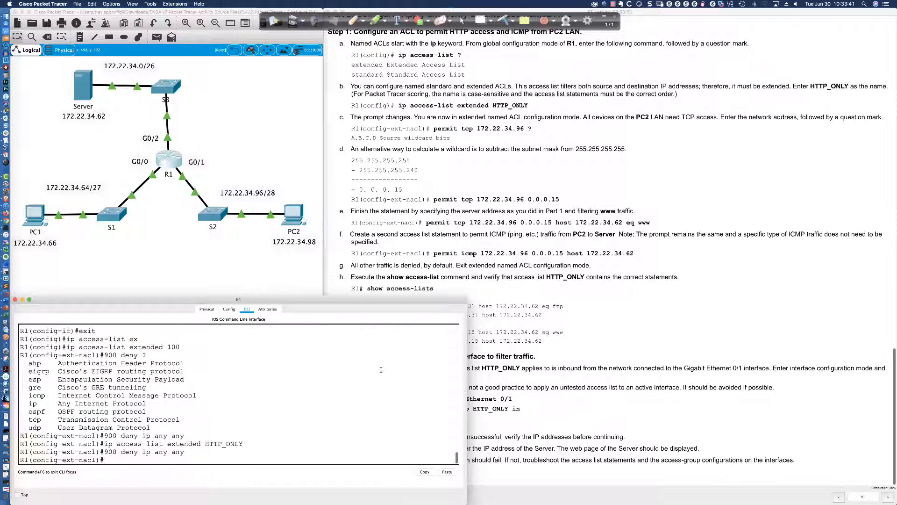
Step: End configuration mode on R1 and save the running configuration with wri mem
type("end")
key("Return")
key("Return")
key("Return")
type("wri mem")
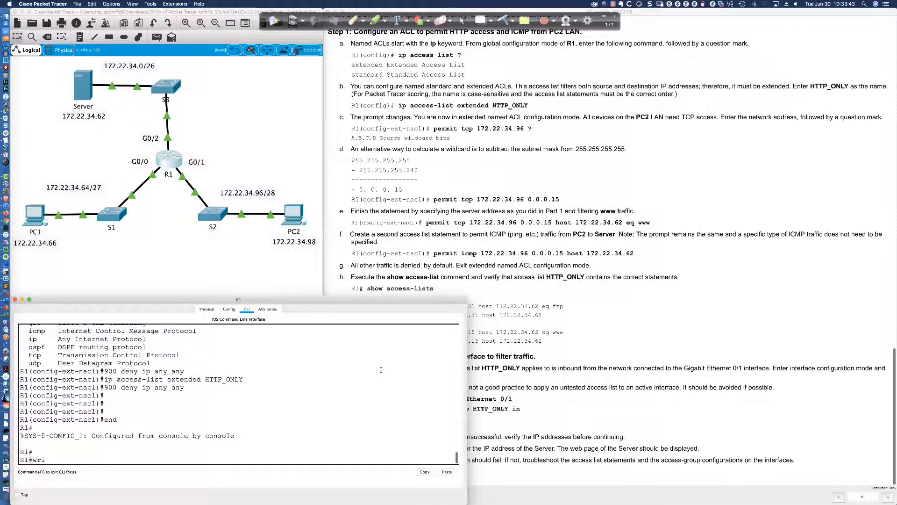
key("Return")
Step: Display the access lists from R1's privileged prompt with sh access-list
key("Return")
key("Return")
key("Return")
type("sh access-list")
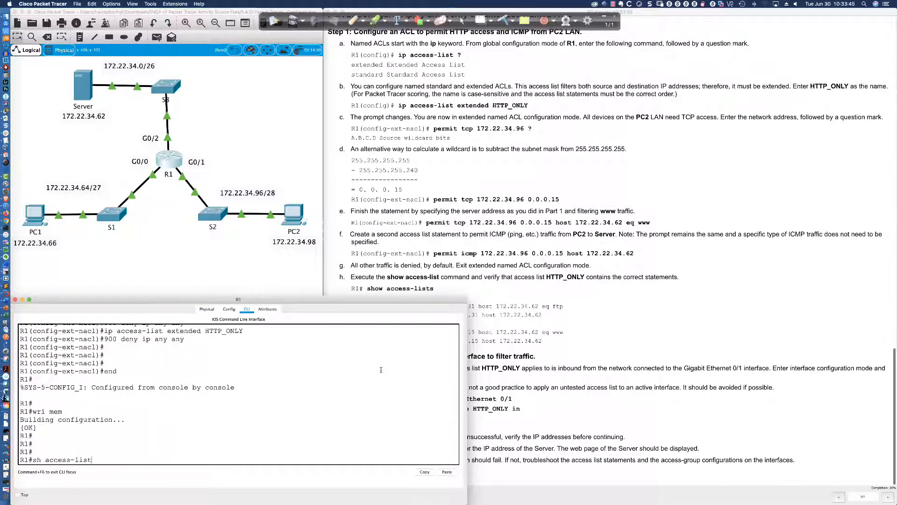
key("Return")
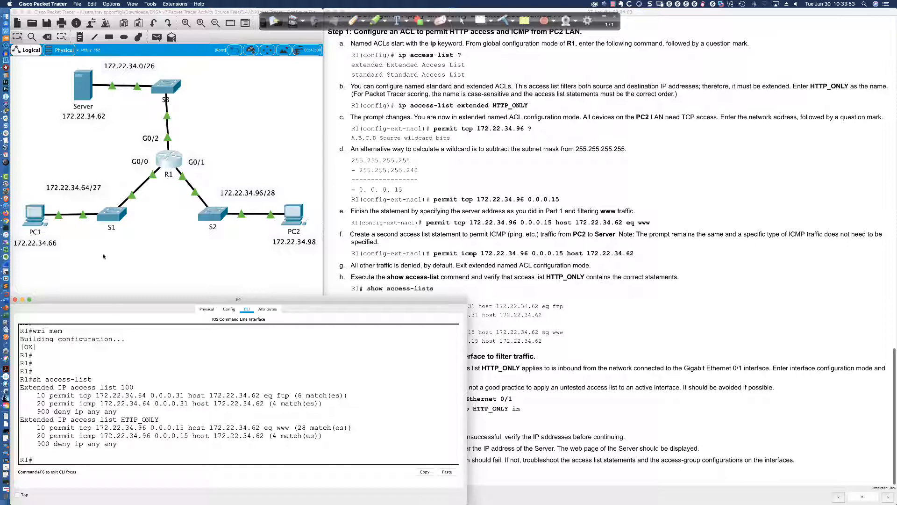
left_click(42, 222)
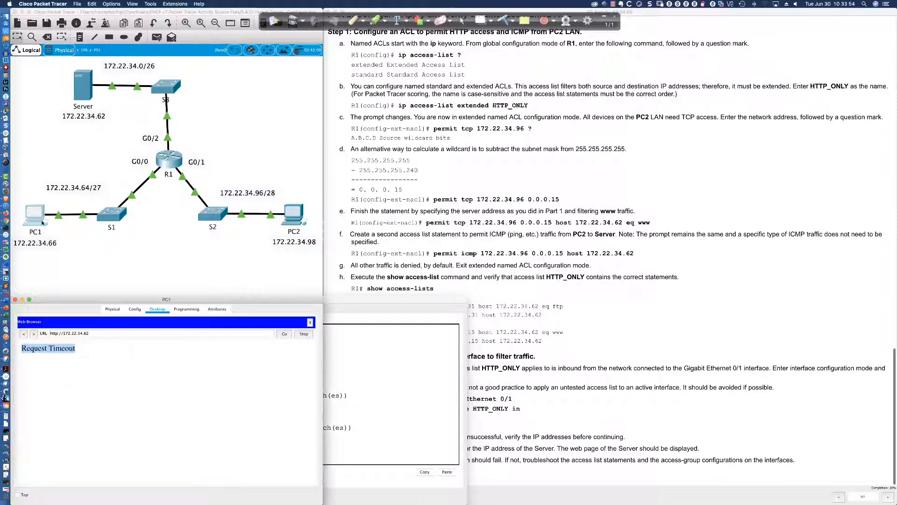
left_click(284, 334)
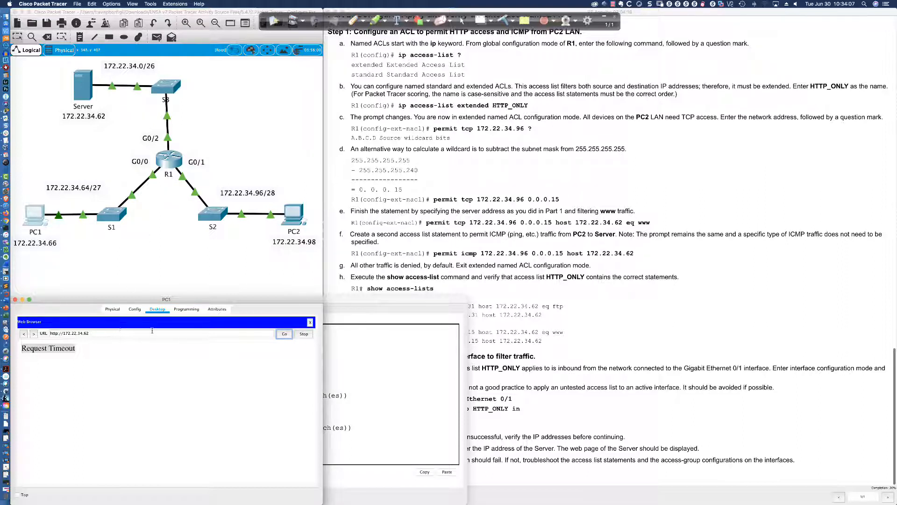
Step: Close PC2's web browser and attempt an FTP connection to 172.22.34.62 from its command prompt
left_click(294, 220)
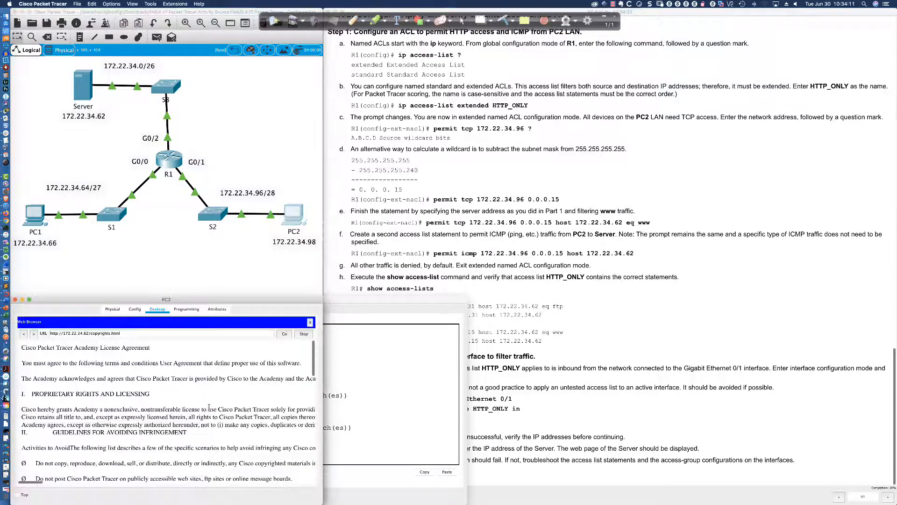
left_click(310, 322)
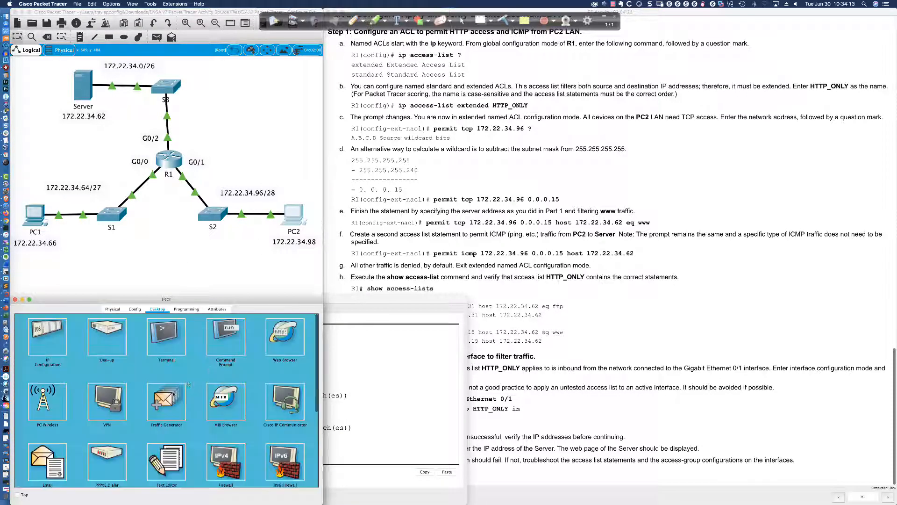
left_click(228, 338)
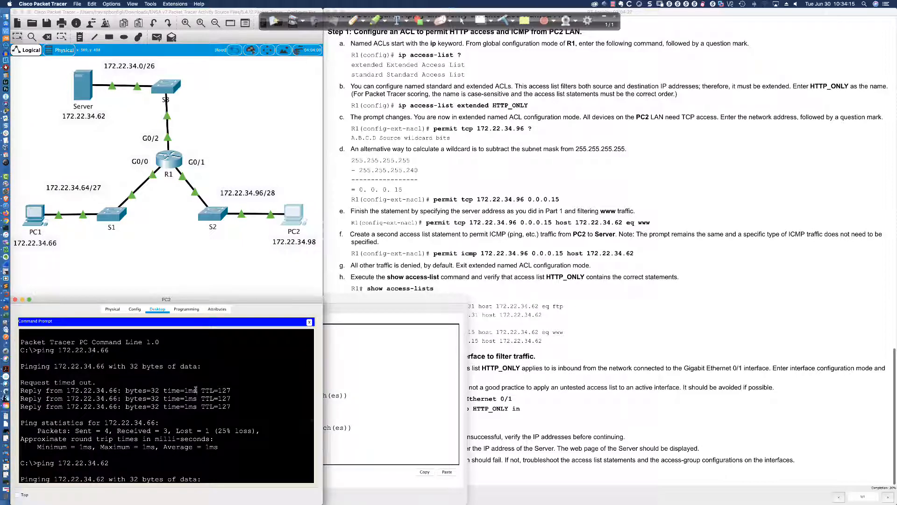
key("Return")
key("Return")
key("Return")
key("Return")
type("ftp 1")
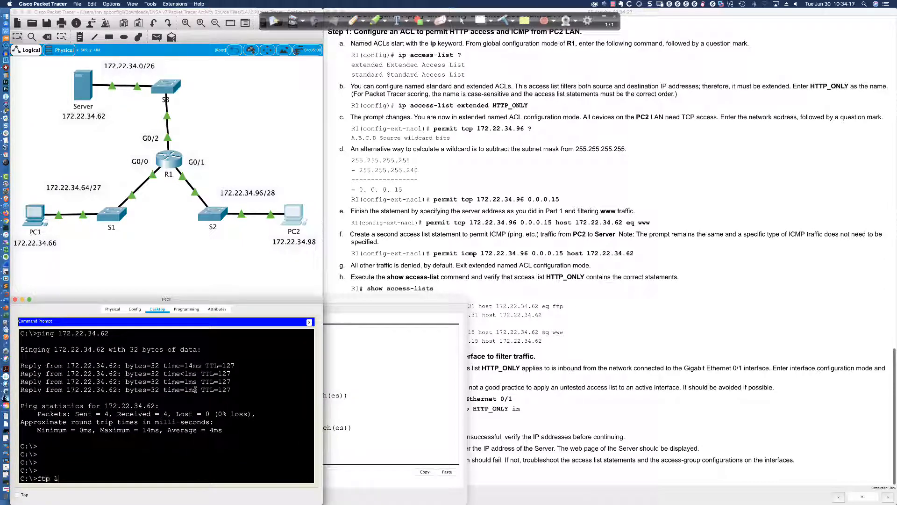
type("72.22.34.62")
key("Return")
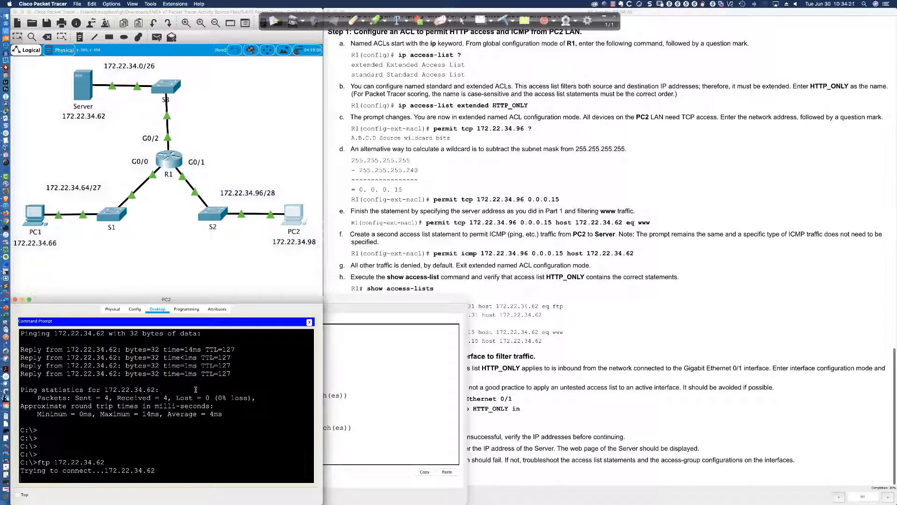
Step: Rerun sh access-list on R1 and examine the match counts on the deny ip any any entries of both lists
left_click(171, 161)
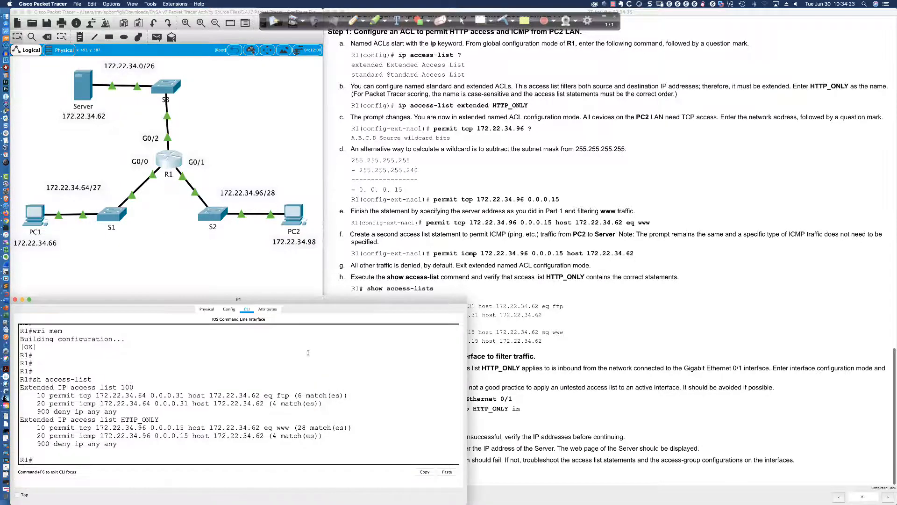
key("Up")
key("Return")
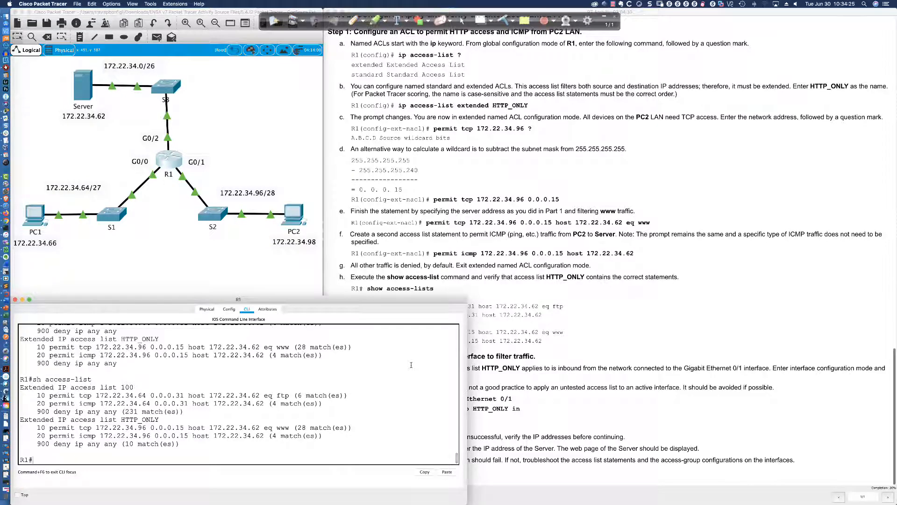
left_click_drag(184, 411, 37, 411)
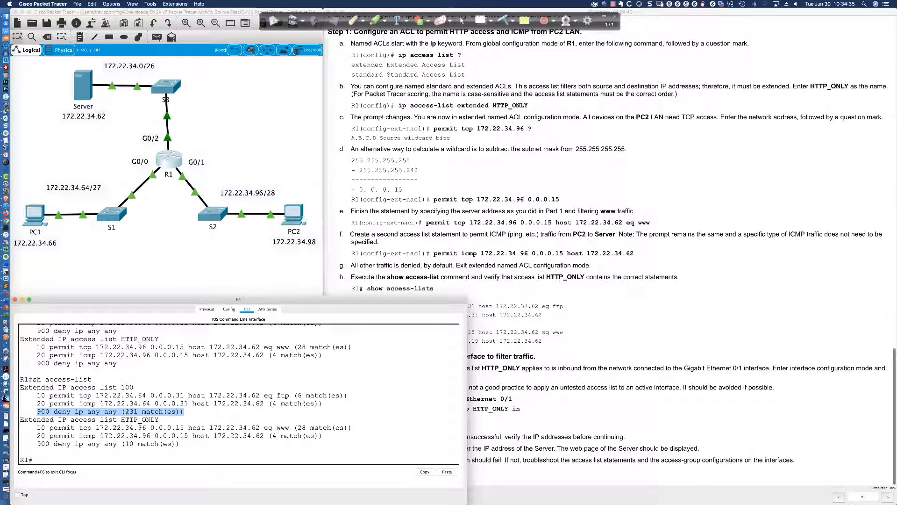
left_click_drag(183, 443, 38, 443)
left_click_drag(184, 411, 49, 410)
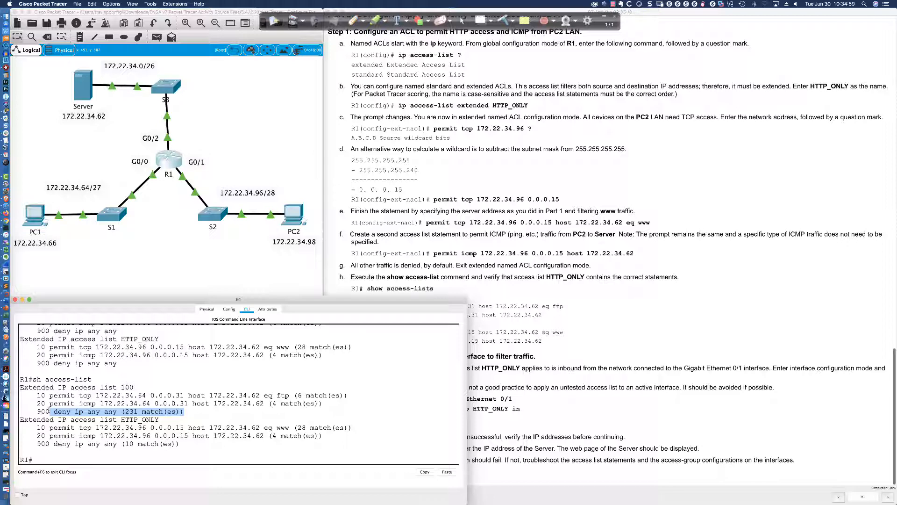
left_click(189, 413)
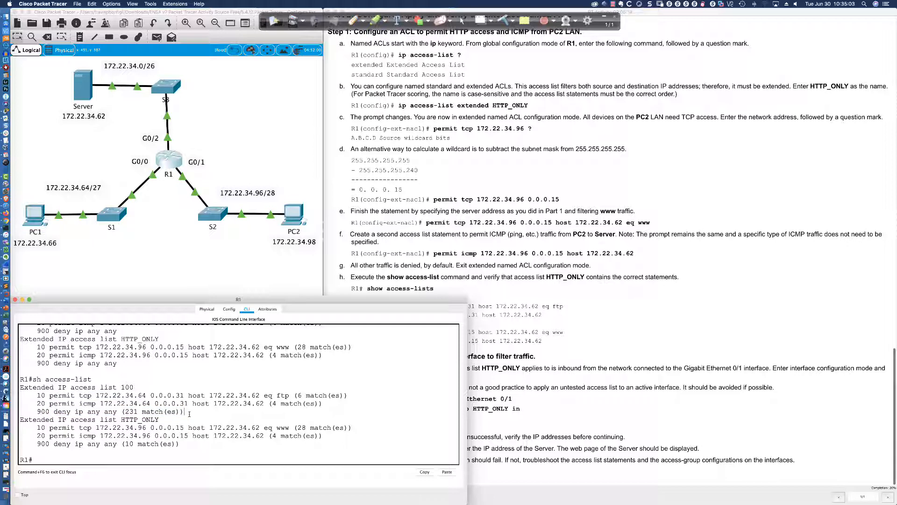
Step: Bring the activity instructions to the front and switch to Microsoft PowerPoint
left_click(641, 341)
key("super+Tab")
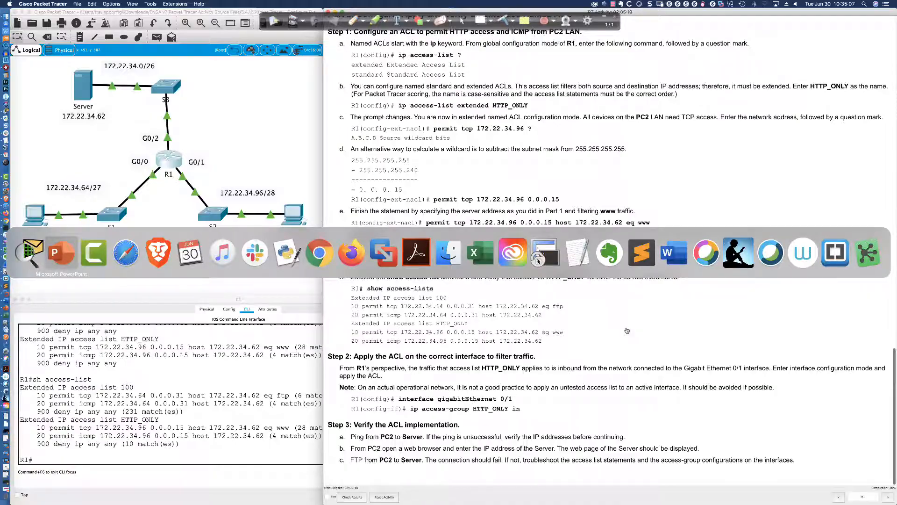